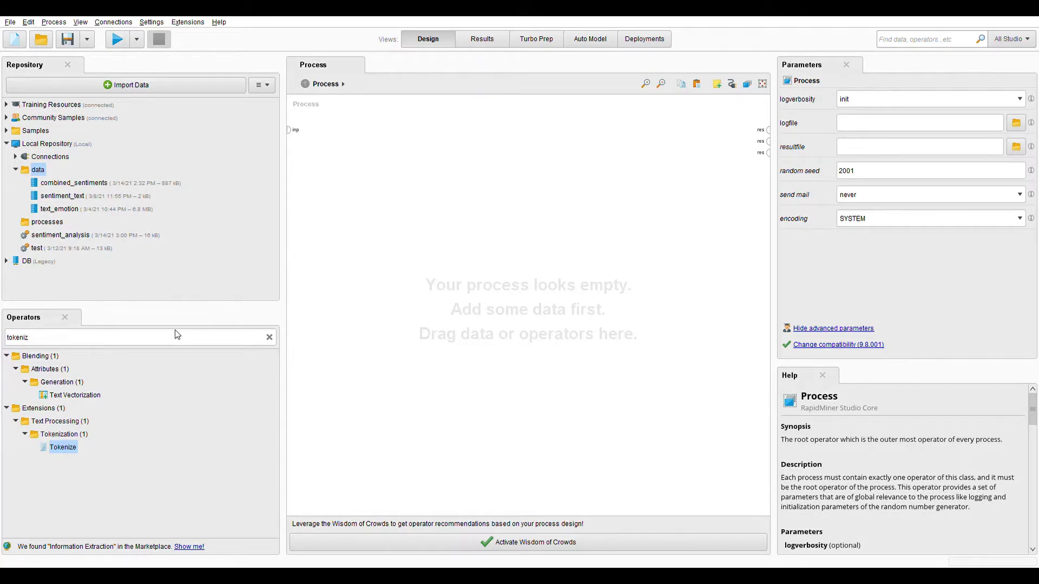
Search the operators for "process doc" and add Process Documents from Files to the process.
left_click(180, 343)
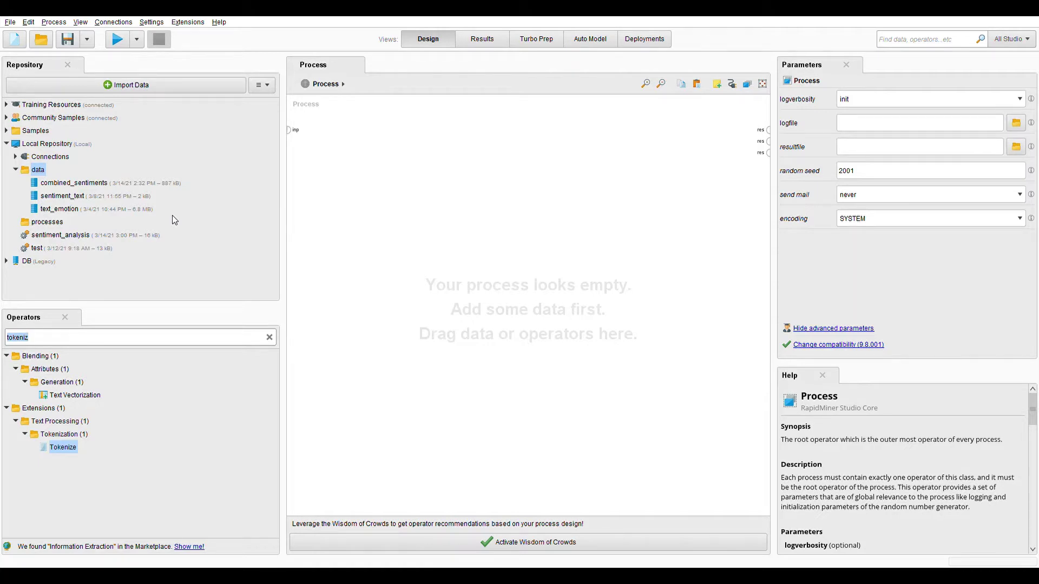
type("process")
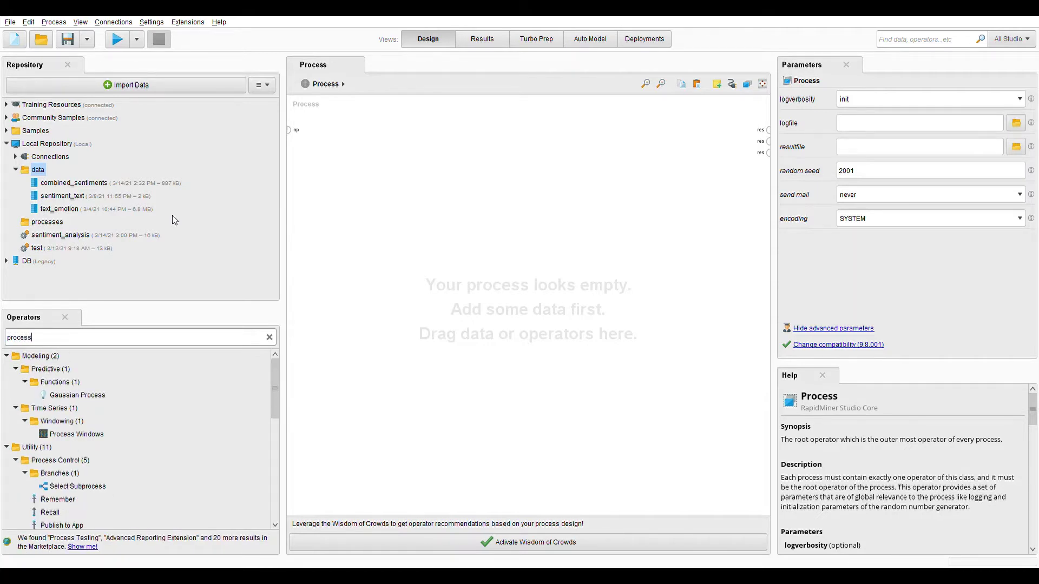
type(" doc")
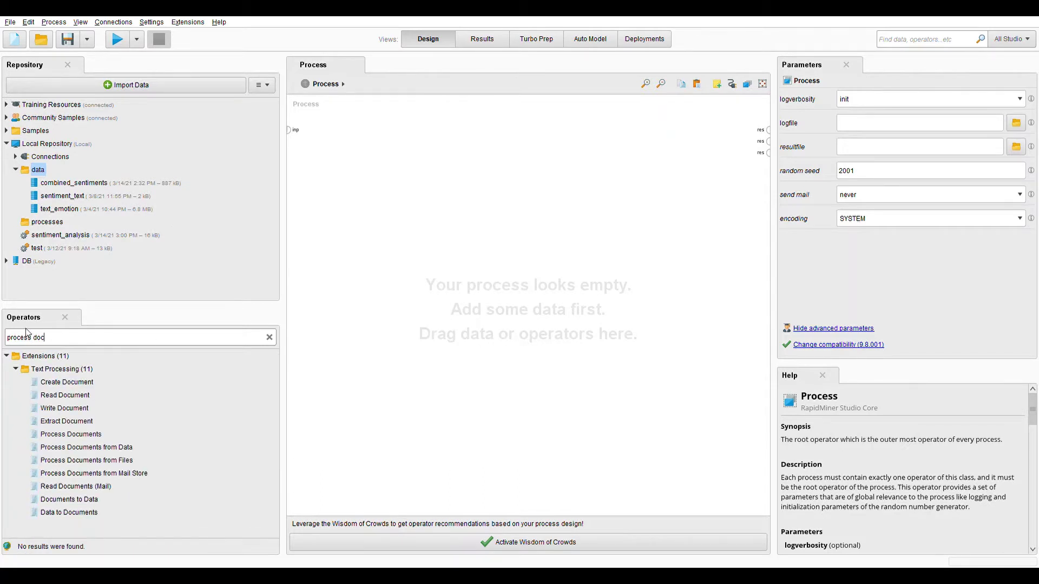
left_click_drag(109, 475, 371, 140)
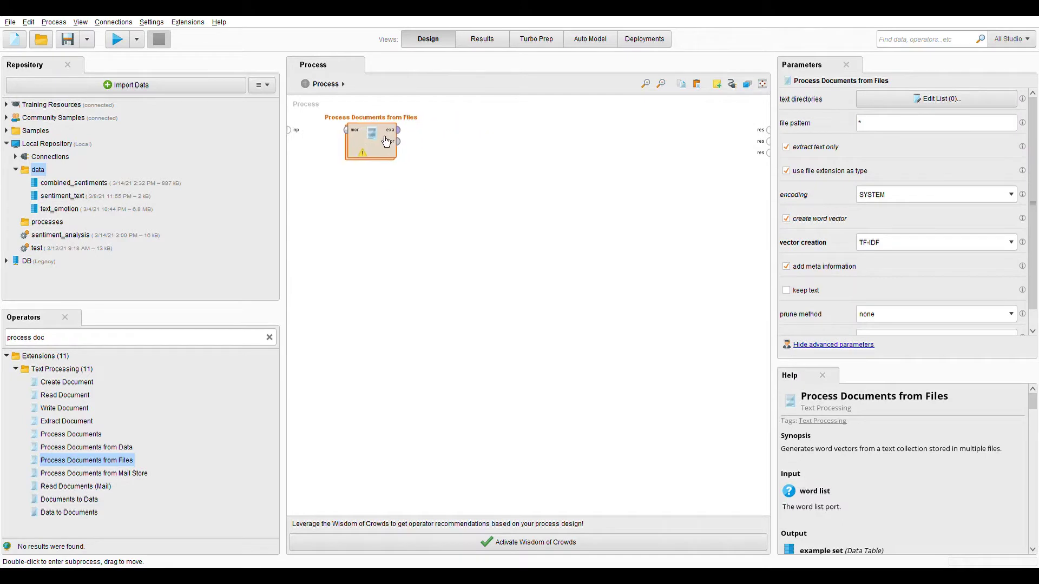
Add two text directories to the Process Documents from Files operator.
double_click(382, 149)
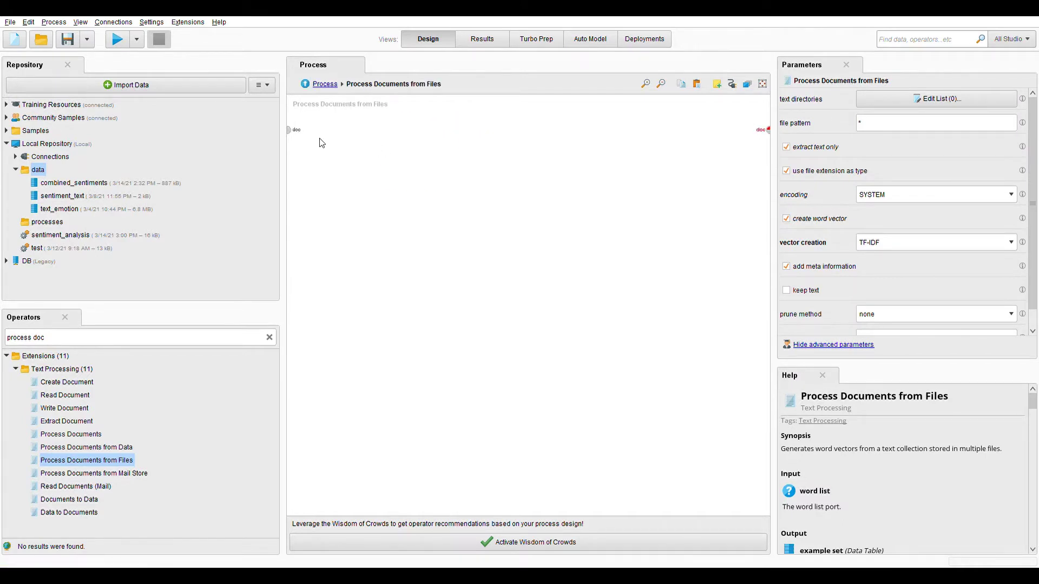
left_click(331, 85)
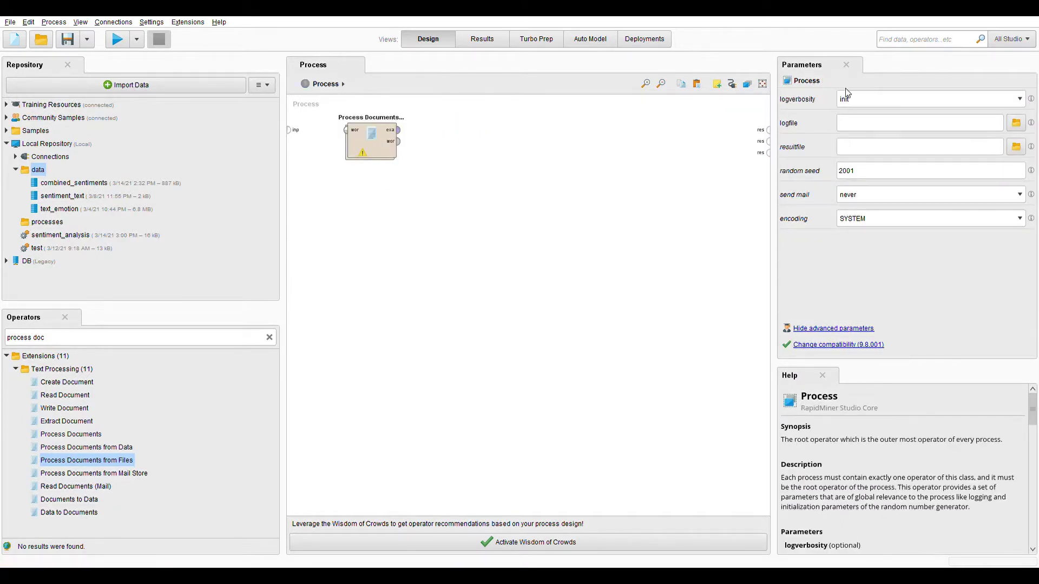
left_click(388, 157)
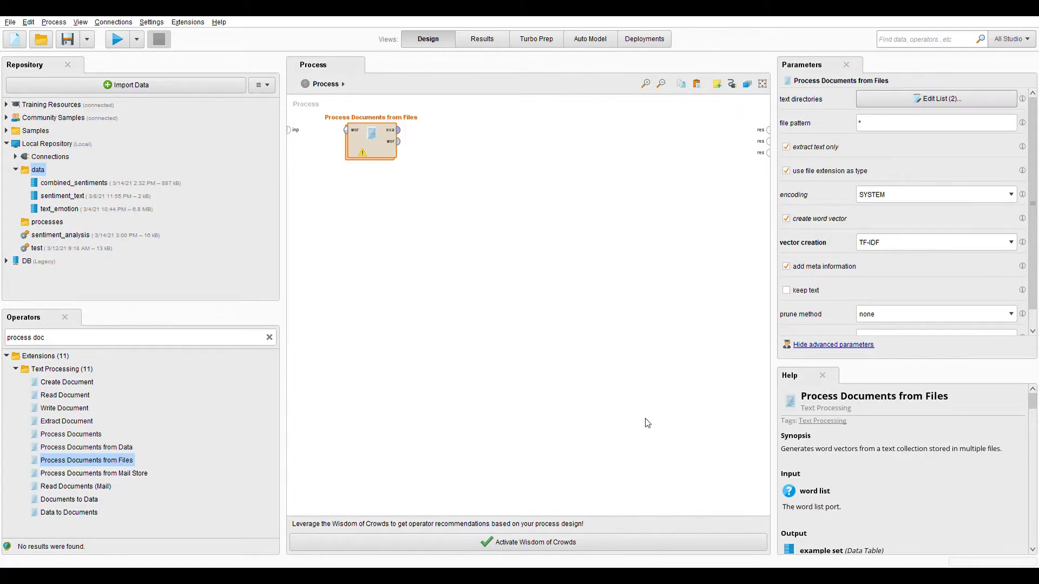
left_click(479, 283)
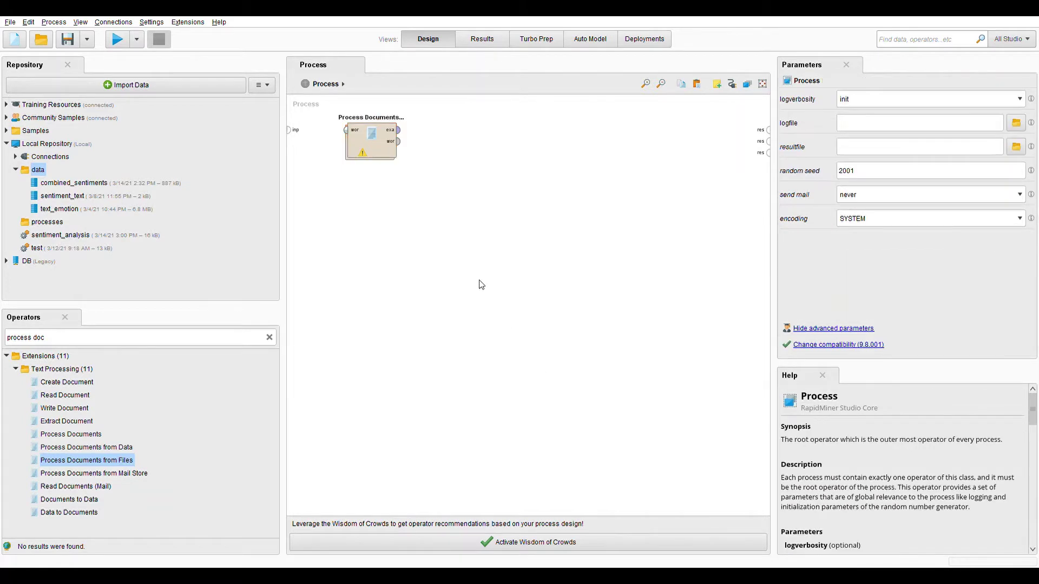
Inside the Process Documents from Files subprocess, add a Transform Cases operator and connect the document input to it.
double_click(377, 146)
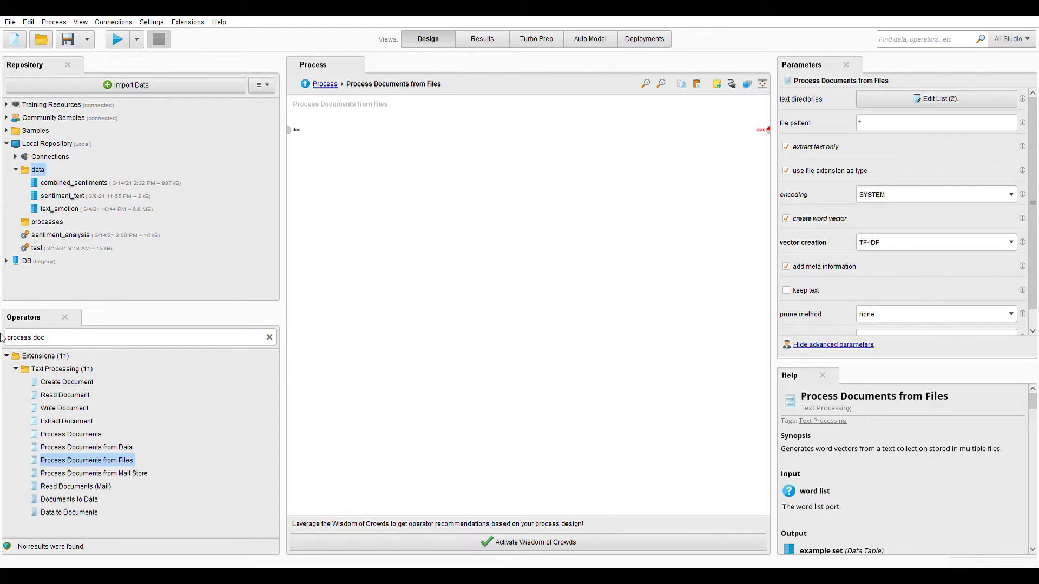
triple_click(132, 338)
type("trams")
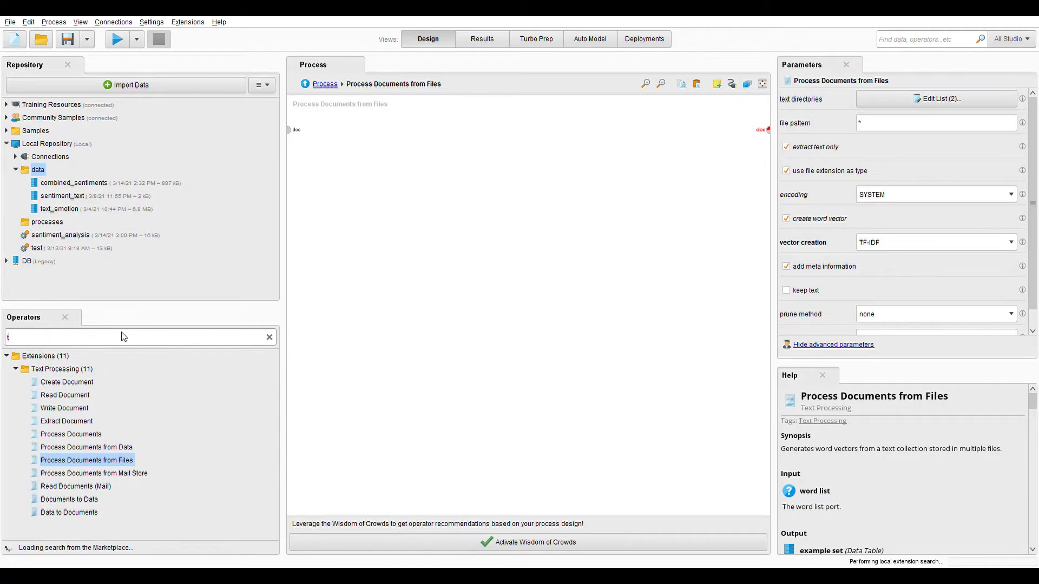
key("BackSpace")
key("BackSpace")
type("nsfo")
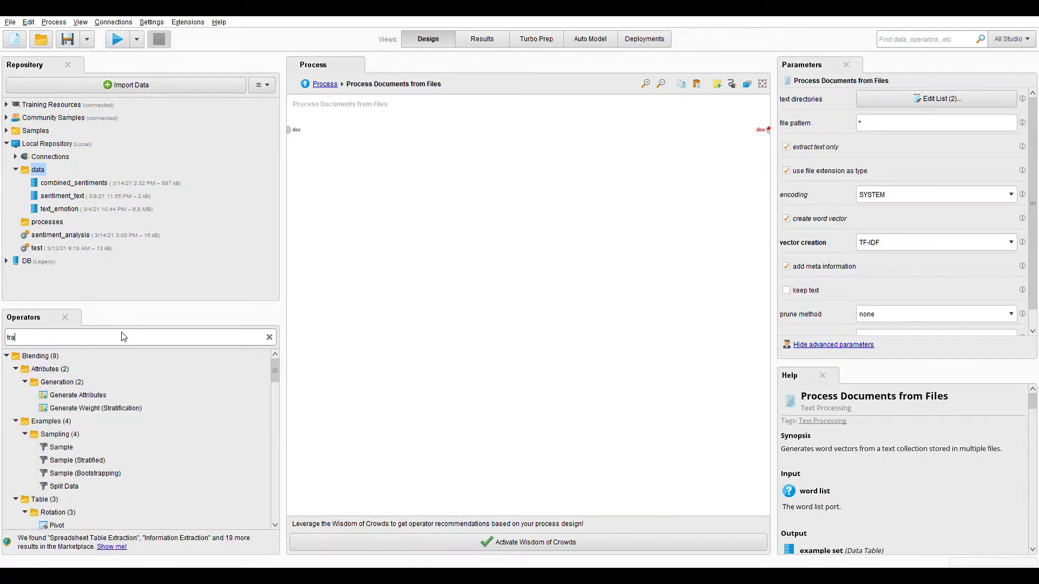
type("rm")
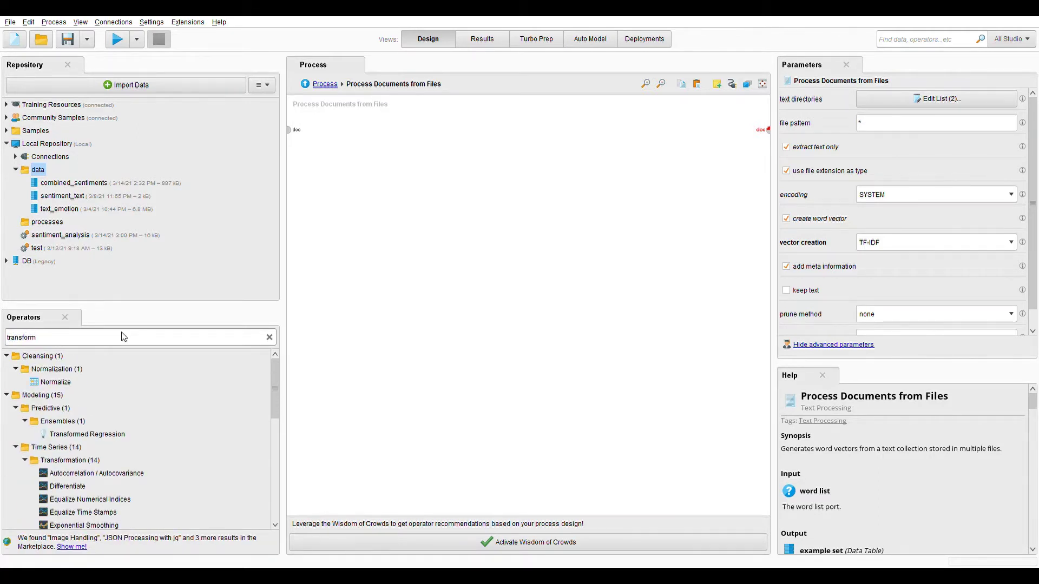
scroll(119, 422, "down", 6)
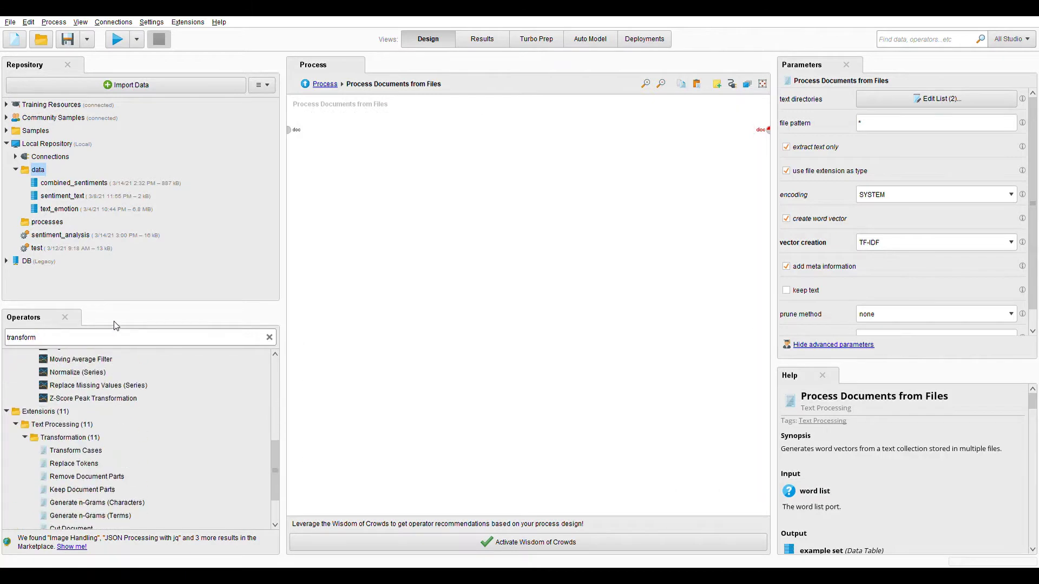
left_click_drag(93, 452, 384, 142)
left_click(296, 138)
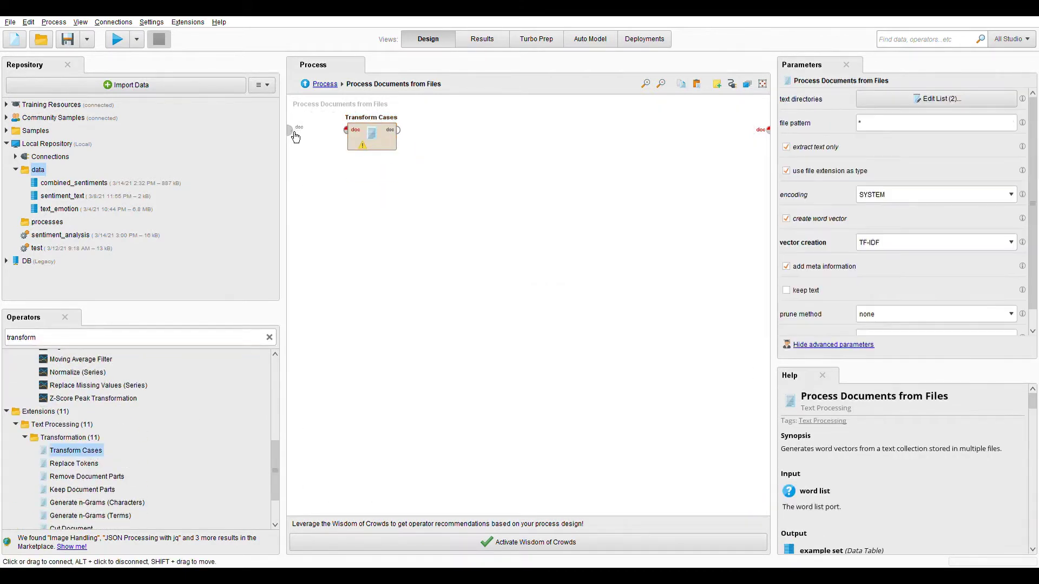
left_click_drag(295, 137, 348, 136)
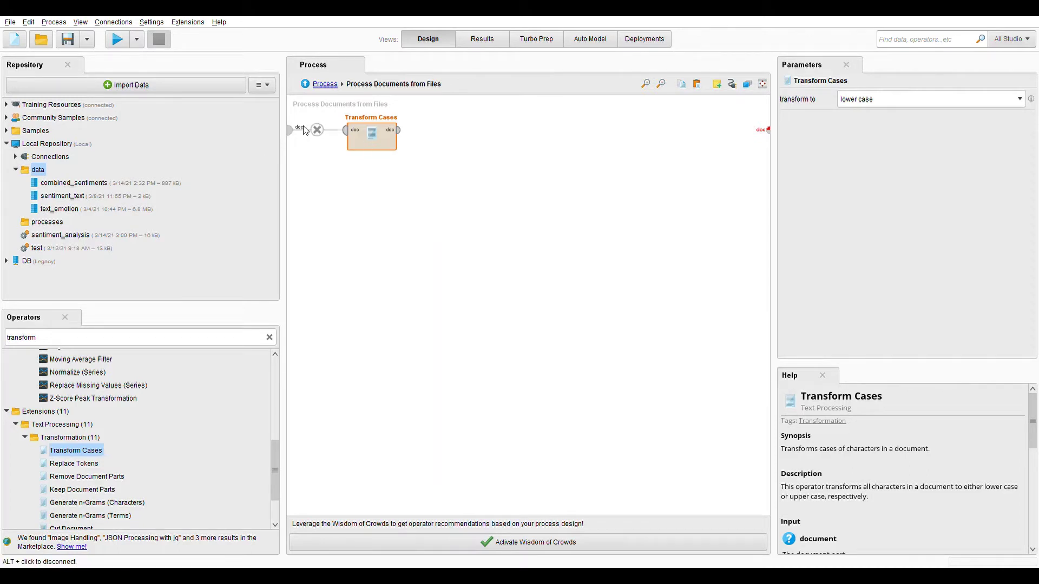
mouse_move(340, 134)
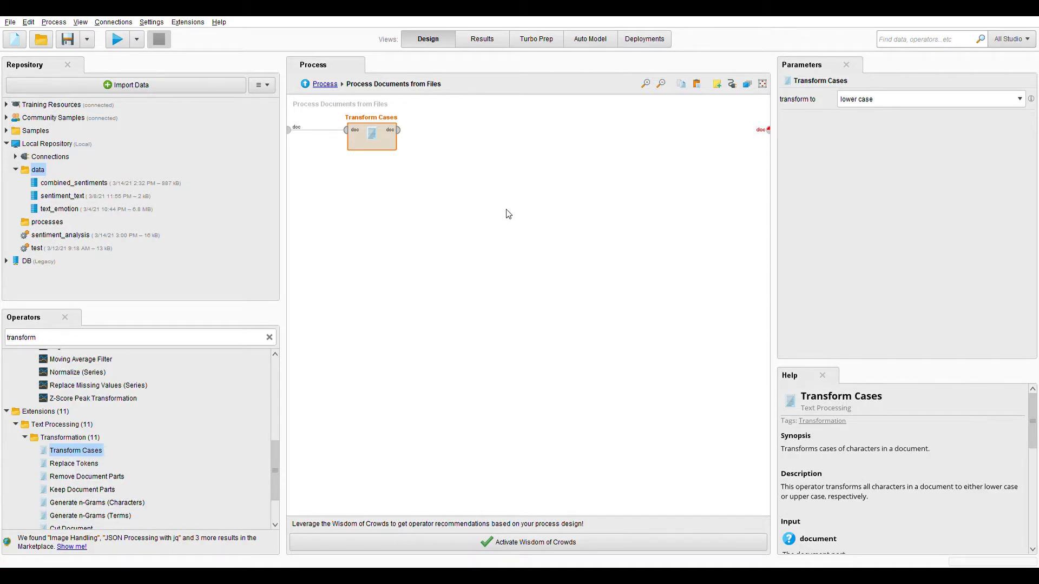
Add a Tokenize operator and connect the output of Transform Cases to its document input.
left_click(439, 233)
double_click(42, 339)
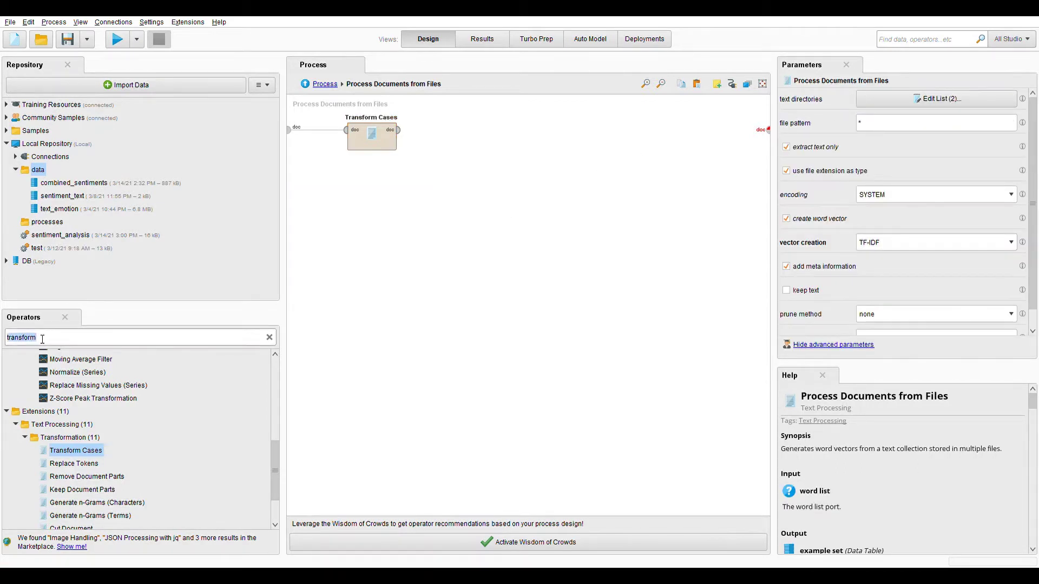
type("tokenz")
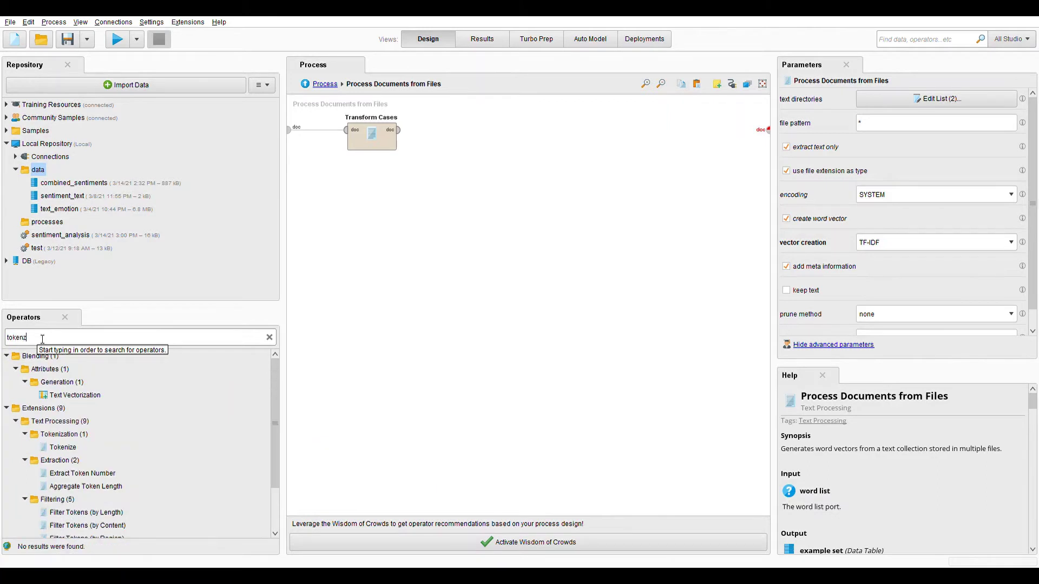
type("i")
left_click_drag(63, 447, 386, 164)
left_click_drag(495, 130, 428, 134)
left_click(407, 133)
left_click(429, 135)
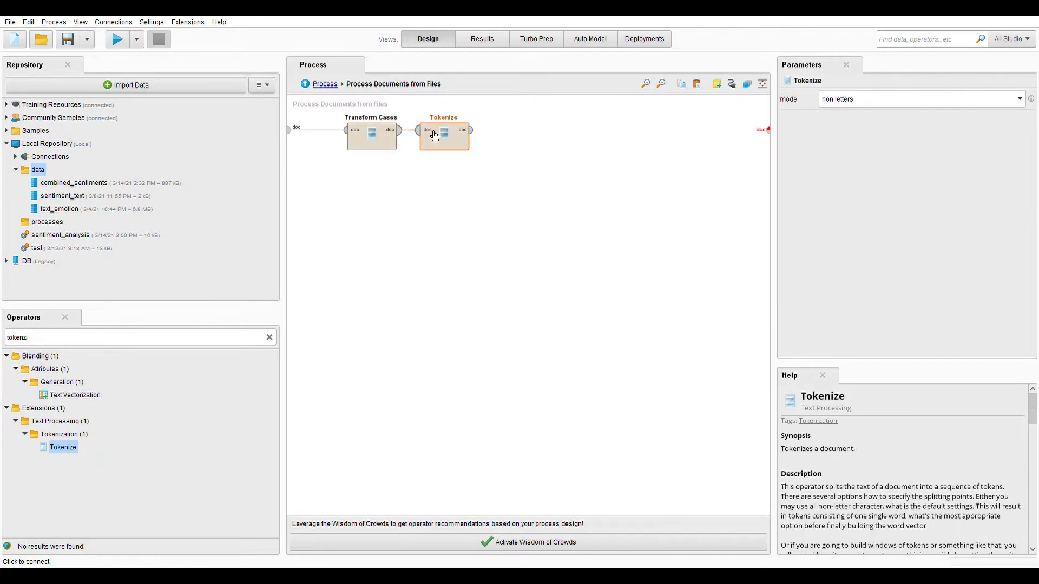
Set a breakpoint after Tokenize and connect its output to the subprocess's document output.
left_click(493, 183)
left_click(454, 145)
left_click(473, 190)
left_click(461, 145)
left_click(569, 254)
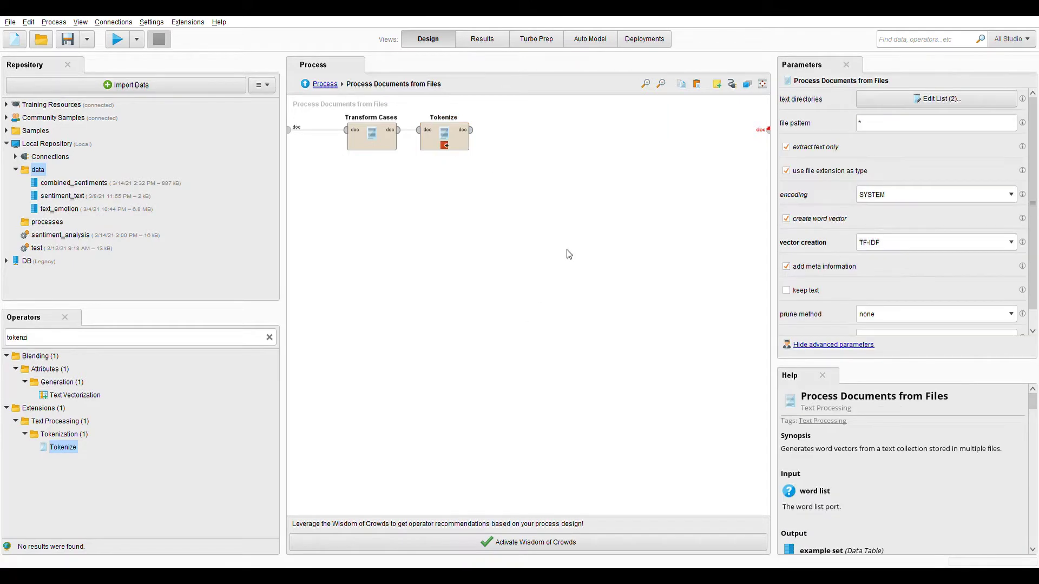
left_click(472, 131)
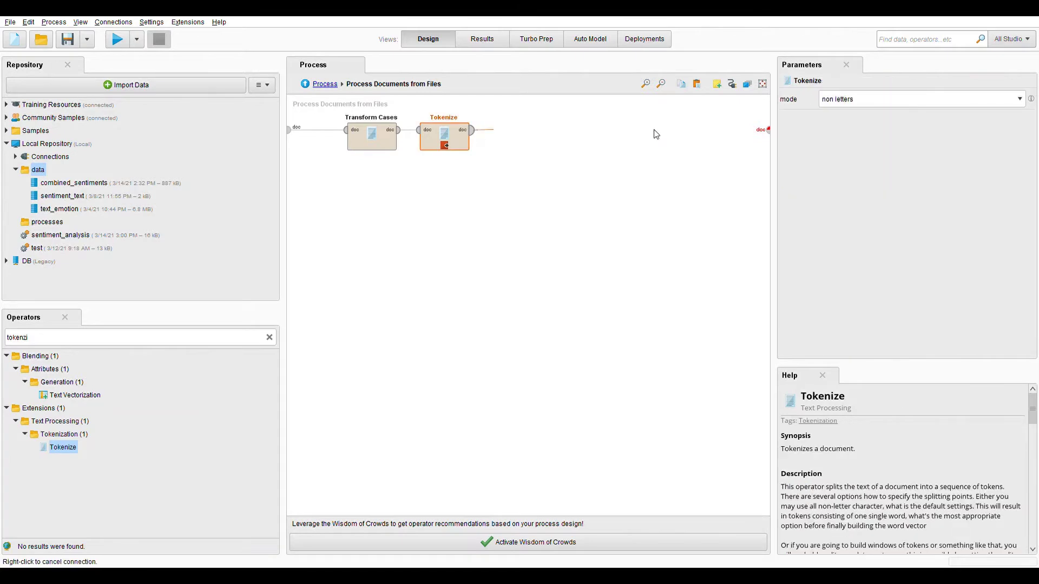
left_click(768, 130)
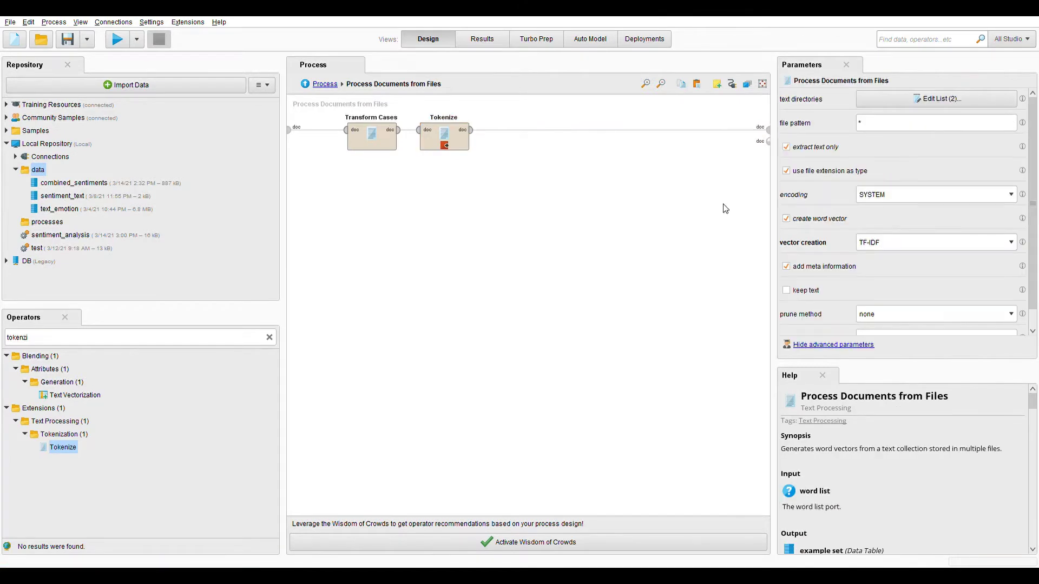
Connect both outputs of Process Documents from Files to the main process results and run the process.
left_click(118, 41)
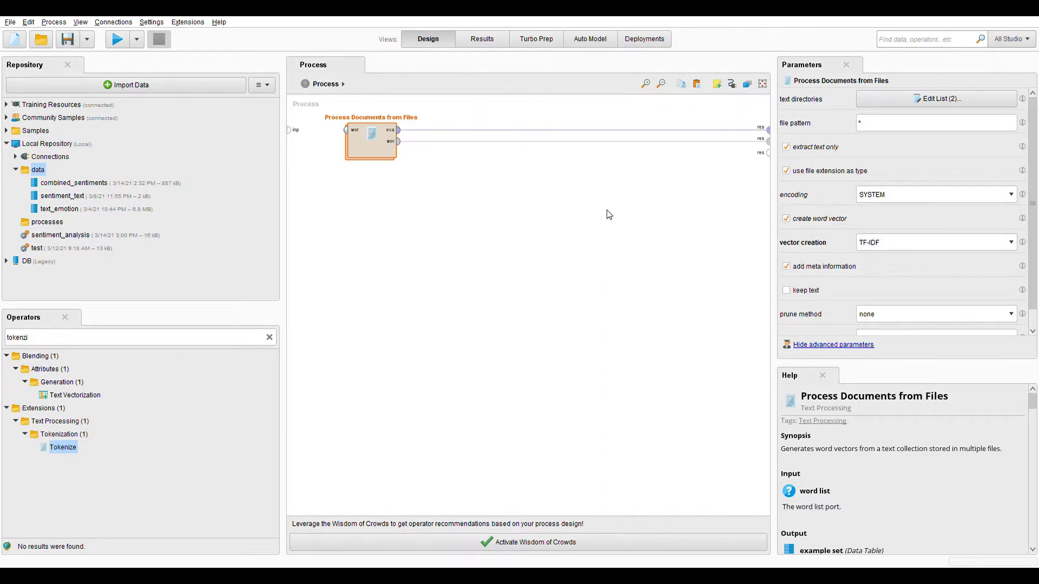
left_click(573, 241)
left_click(116, 43)
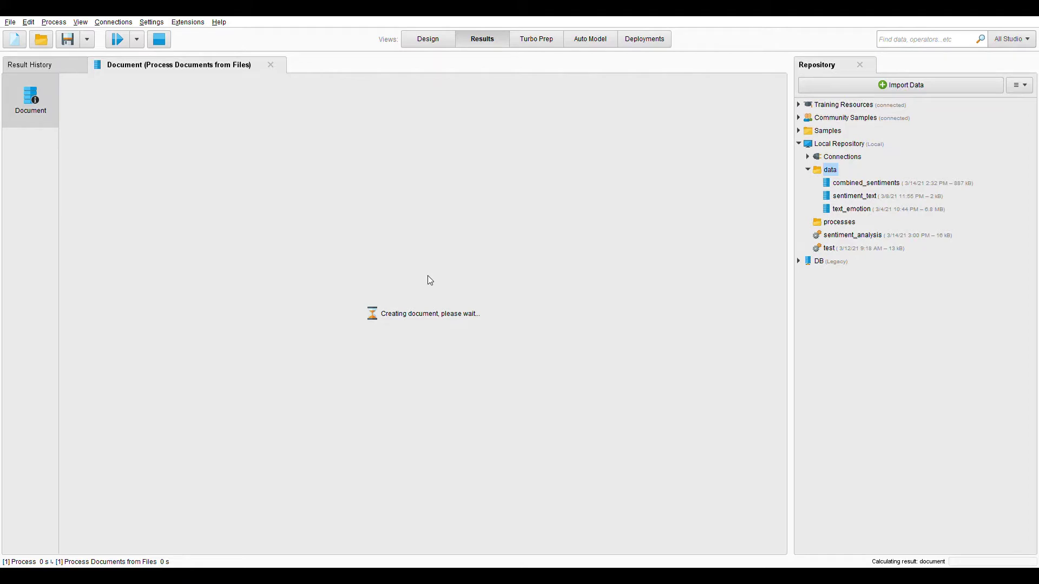
Examine the tokenized document in the results at the breakpoint, return to the process design and stop the run.
left_click(159, 39)
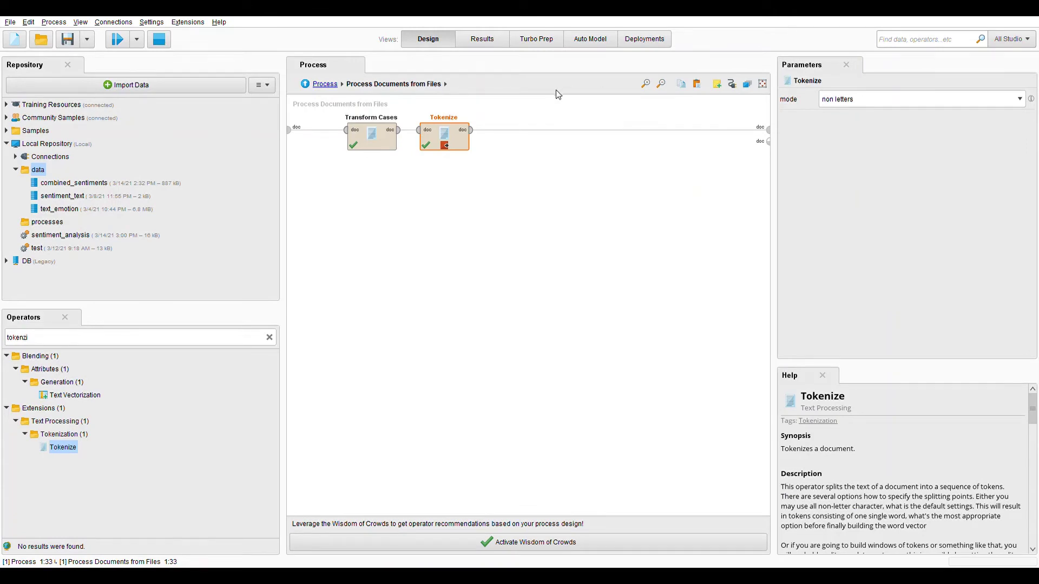
left_click(475, 41)
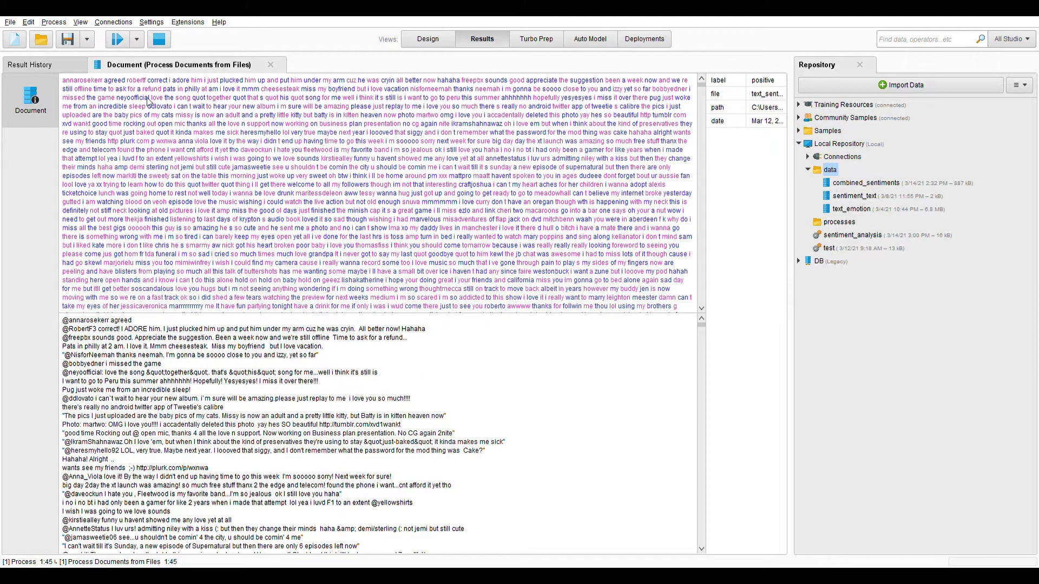
left_click(427, 39)
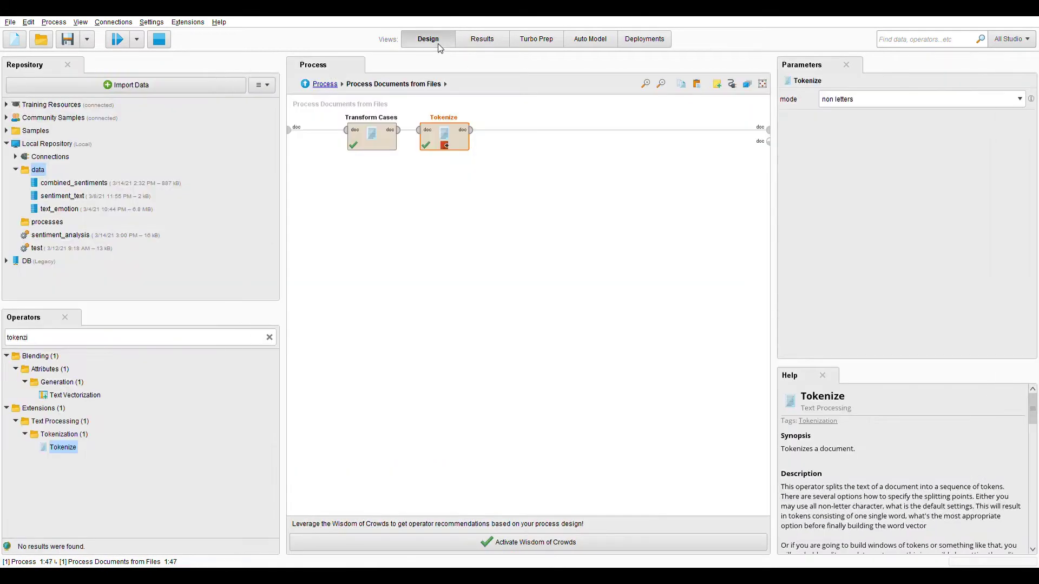
left_click(492, 181)
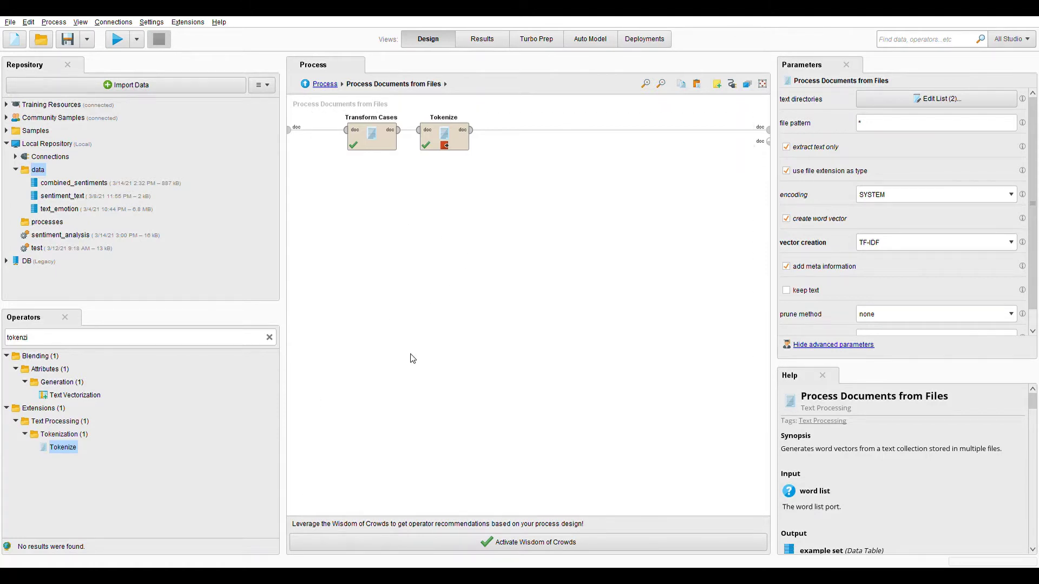
Search the operators for "stop", add Filter Stopwords (English) after Tokenize, and connect Tokenize's output to its input.
left_click(124, 343)
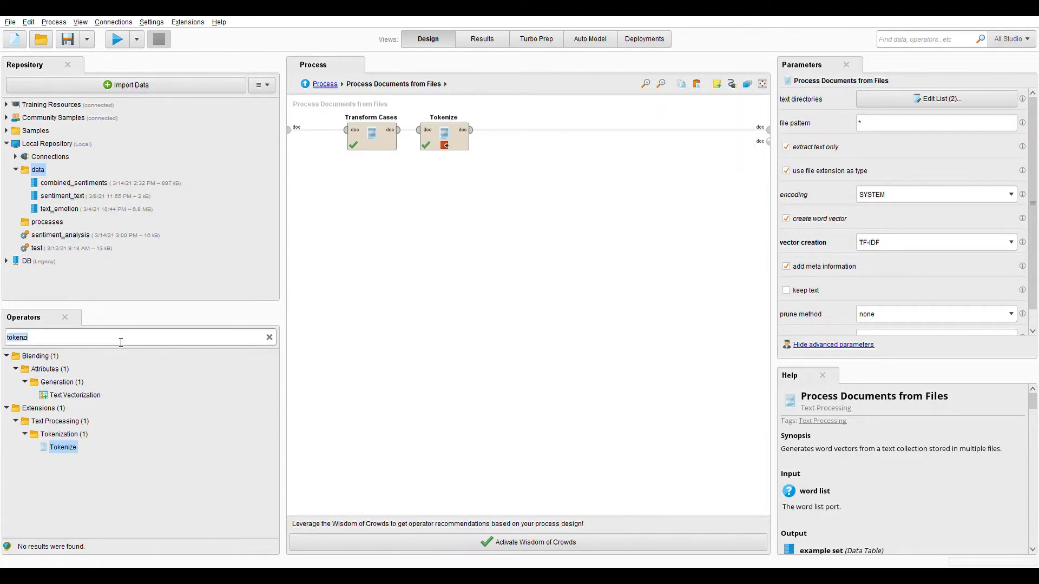
type("stop")
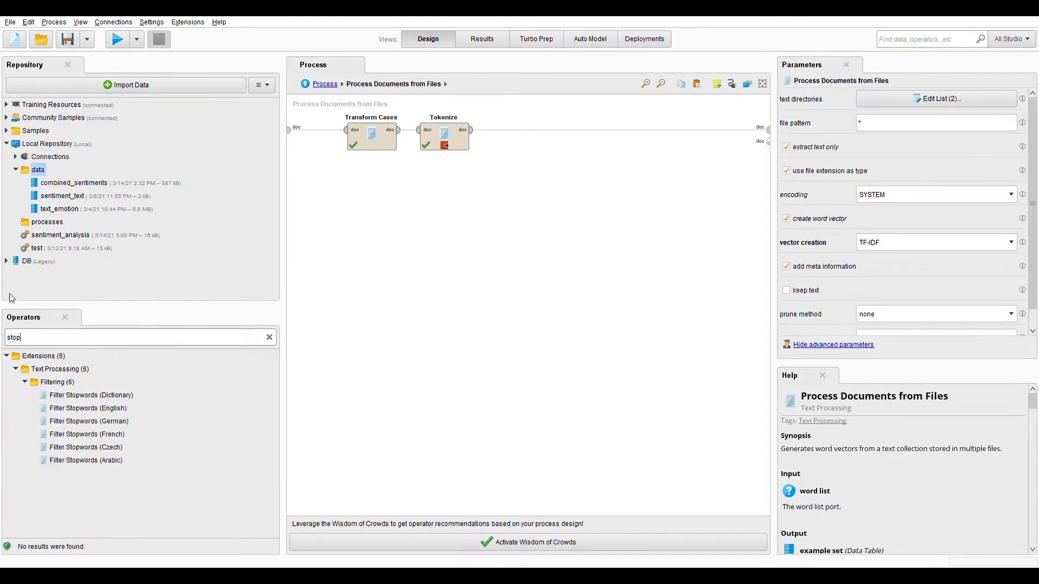
left_click(114, 410)
left_click_drag(114, 410, 536, 135)
left_click(619, 131)
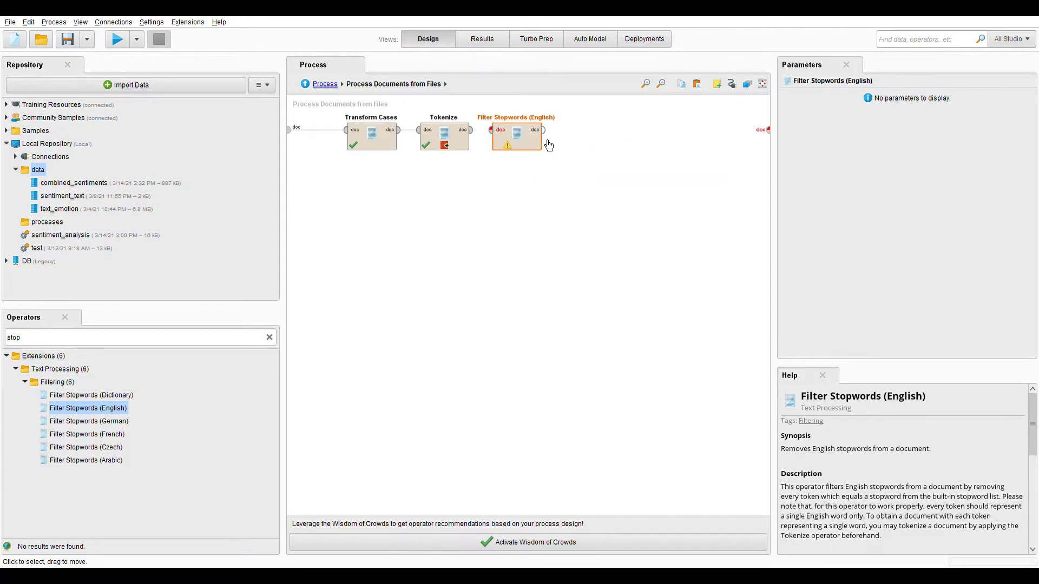
left_click(465, 135)
left_click(491, 131)
Remove the breakpoint from the Tokenize operator.
left_click(451, 142)
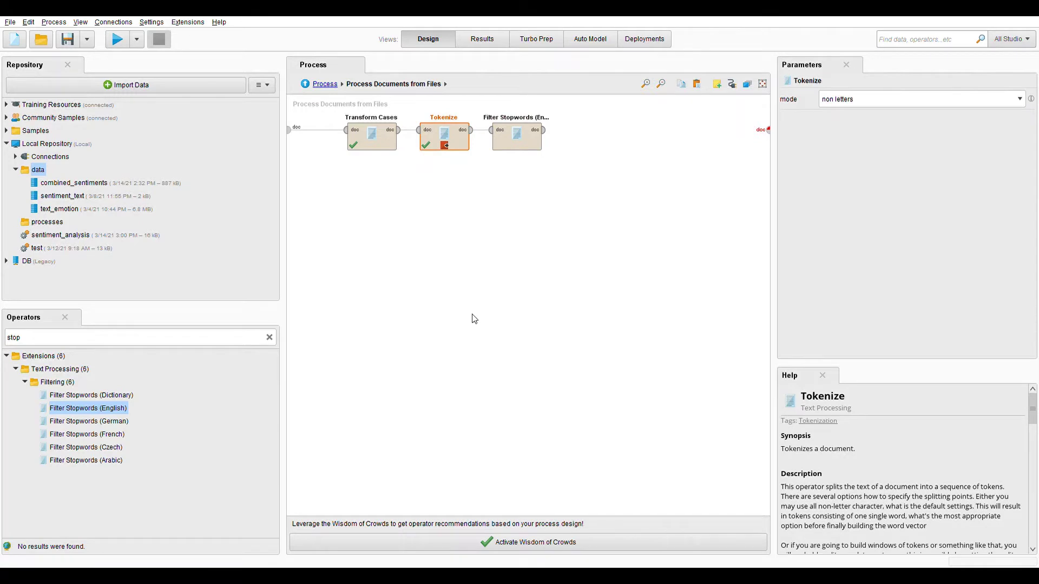
left_click(527, 135)
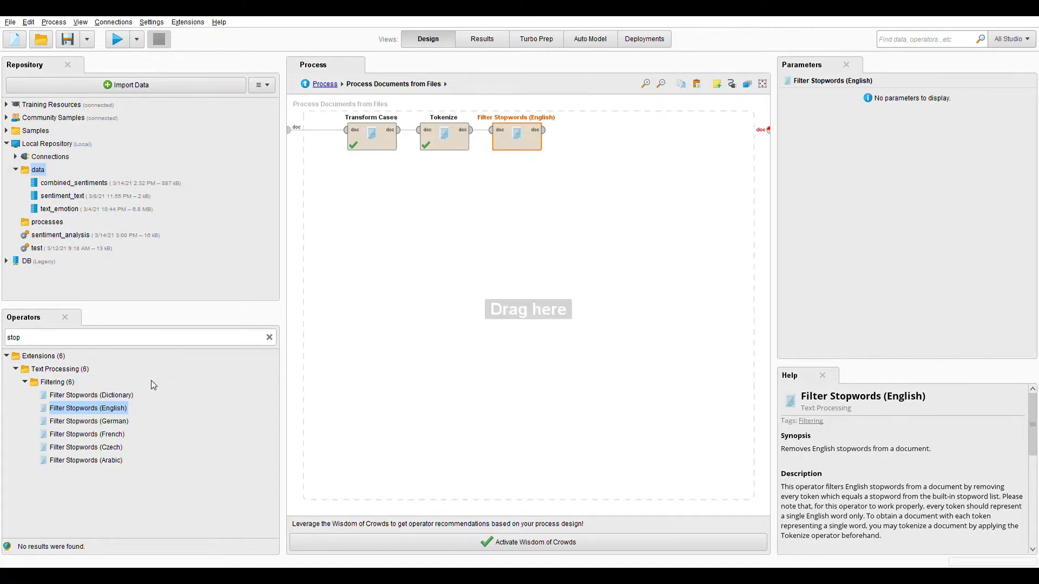
Add a Filter Stopwords (Dictionary) operator and connect the output of Filter Stopwords (English) to its document input.
left_click_drag(87, 397, 627, 135)
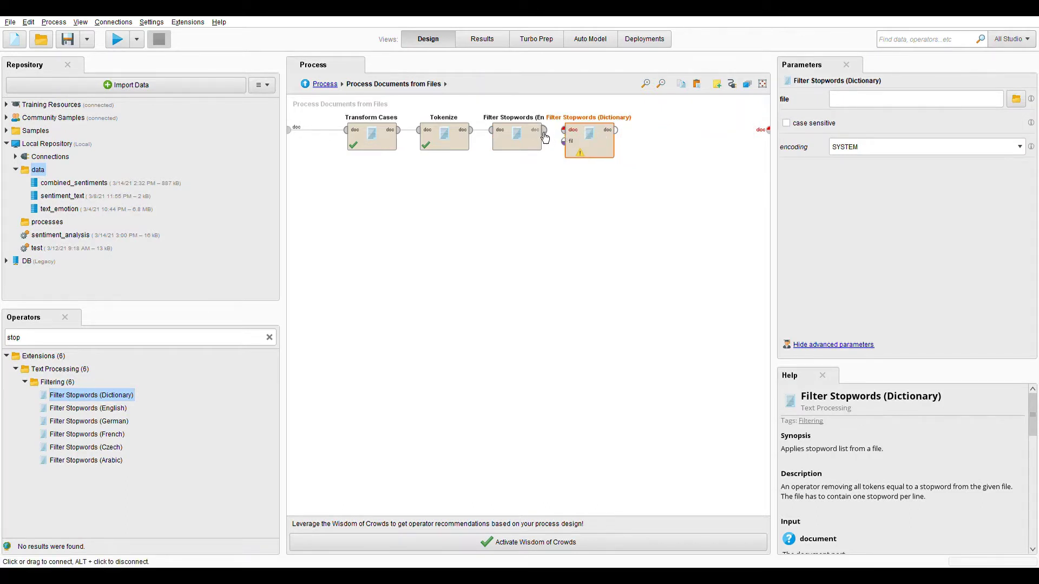
left_click(540, 136)
left_click_drag(549, 133, 564, 130)
left_click(582, 148)
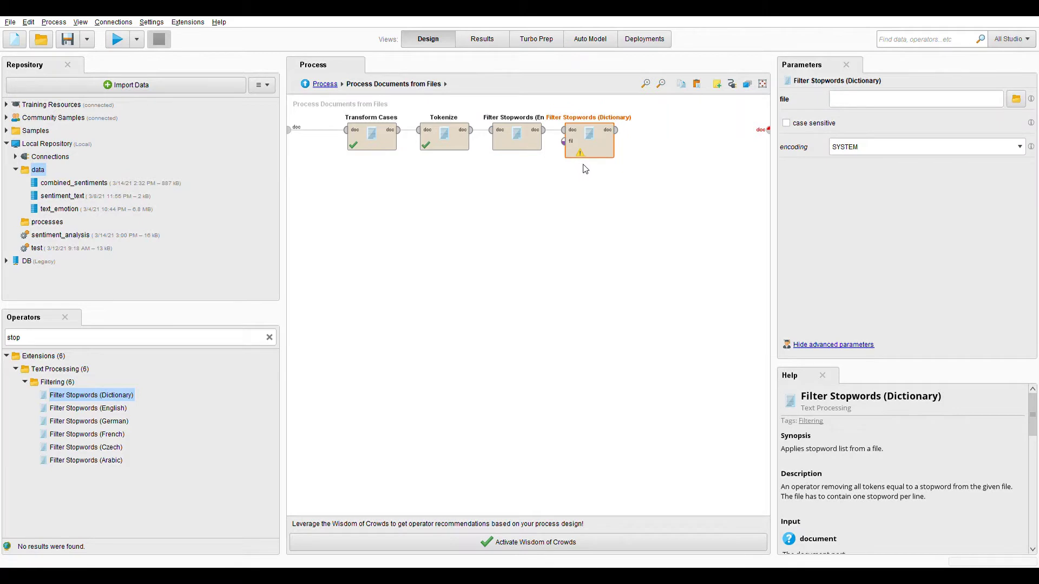
Set custom_stopwords.txt in the text_sentiment_3 folder as the stopword file of Filter Stopwords (Dictionary).
left_click(590, 187)
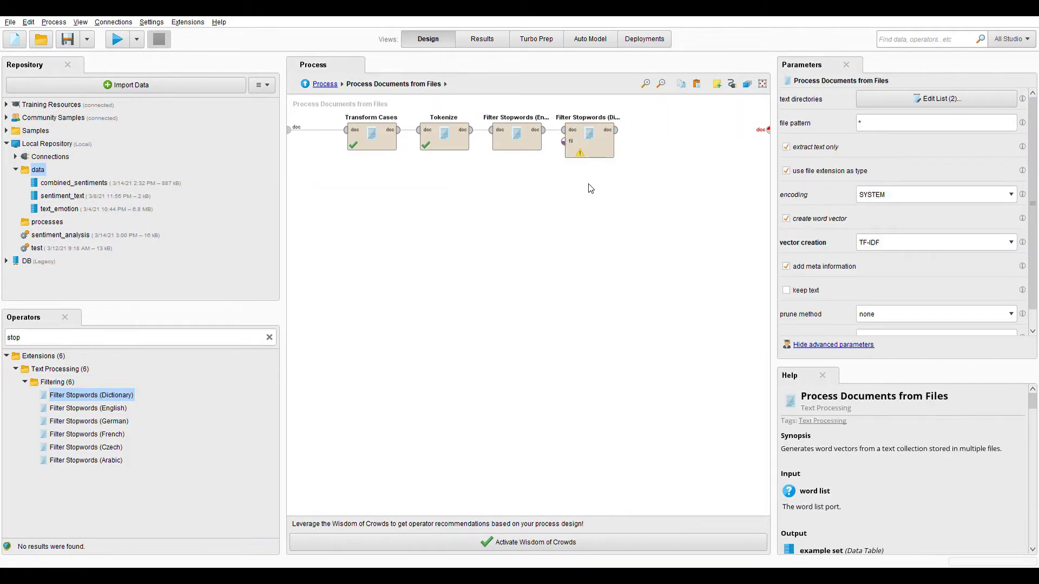
left_click(611, 145)
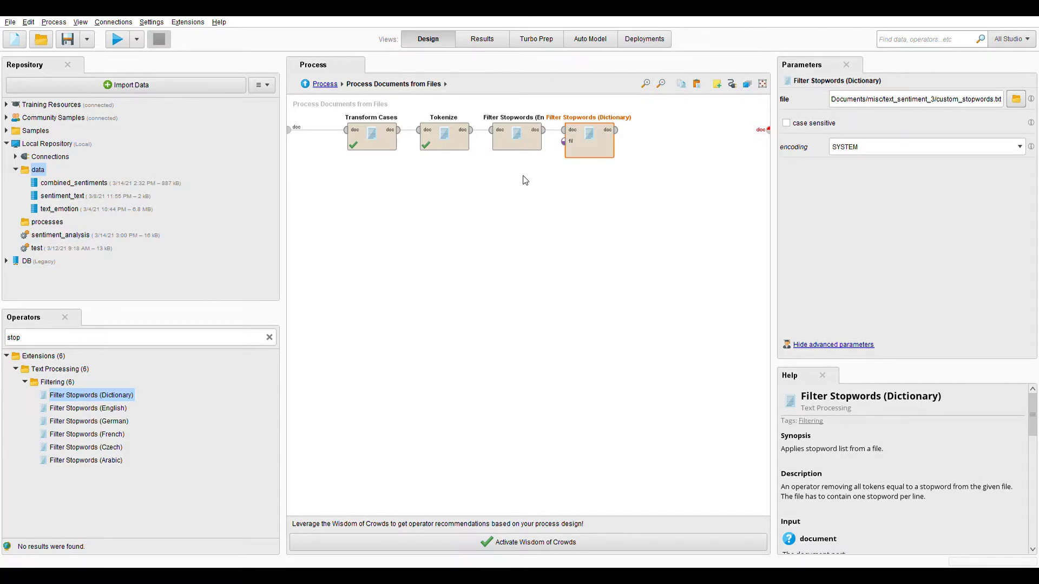
Search the operators for "ngram", try Generate n-Grams (Terms) after Filter Stopwords (Dictionary), and delete it again.
left_click(117, 342)
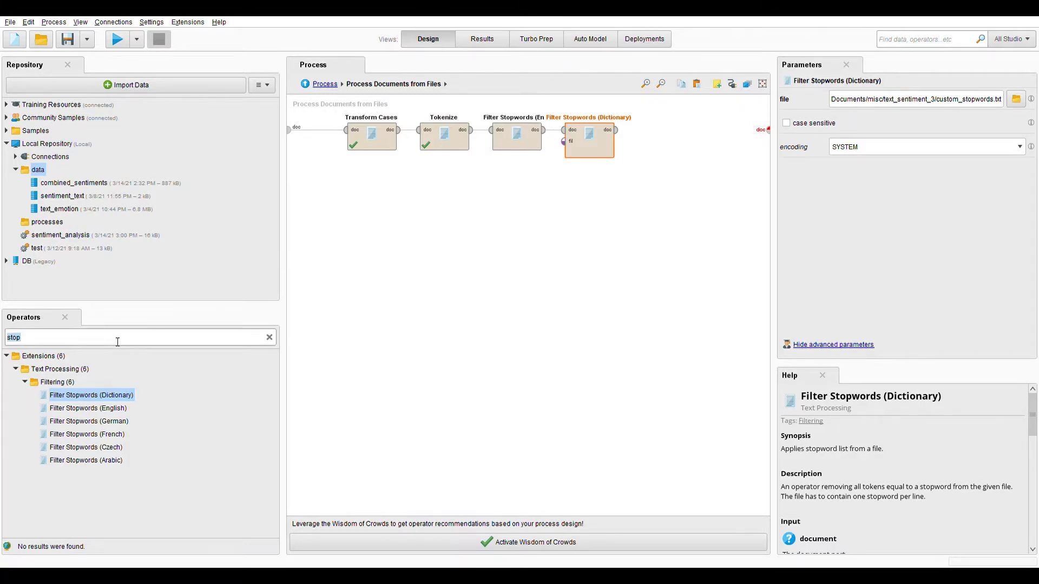
type("ngram")
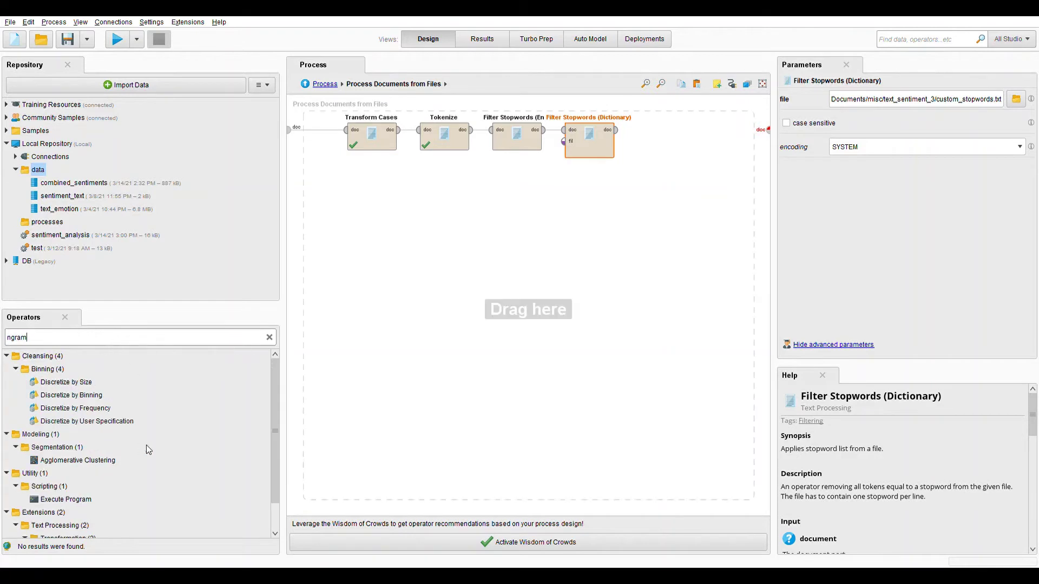
scroll(146, 444, "down", 3)
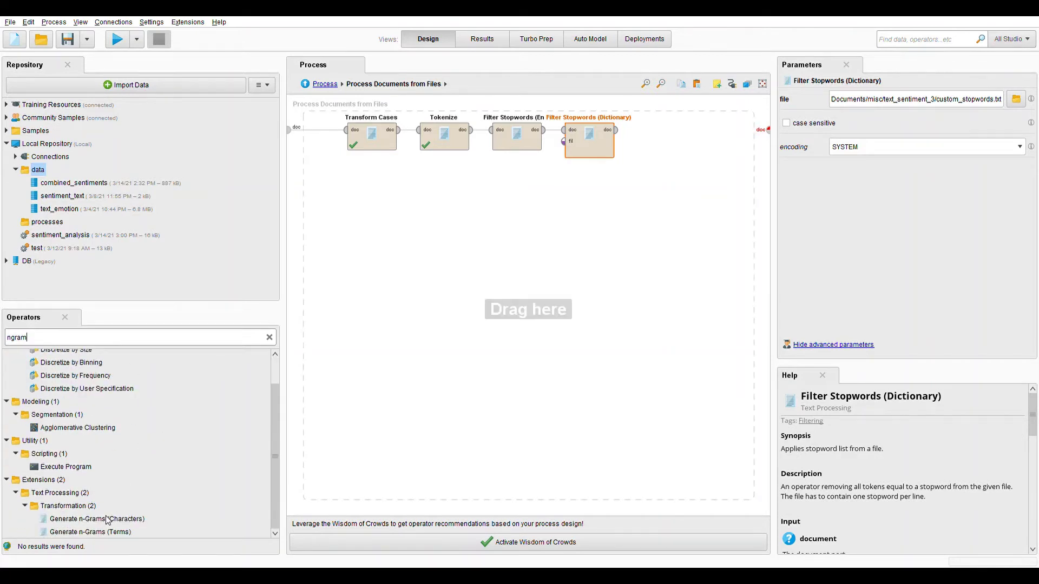
left_click(108, 520)
left_click(127, 532)
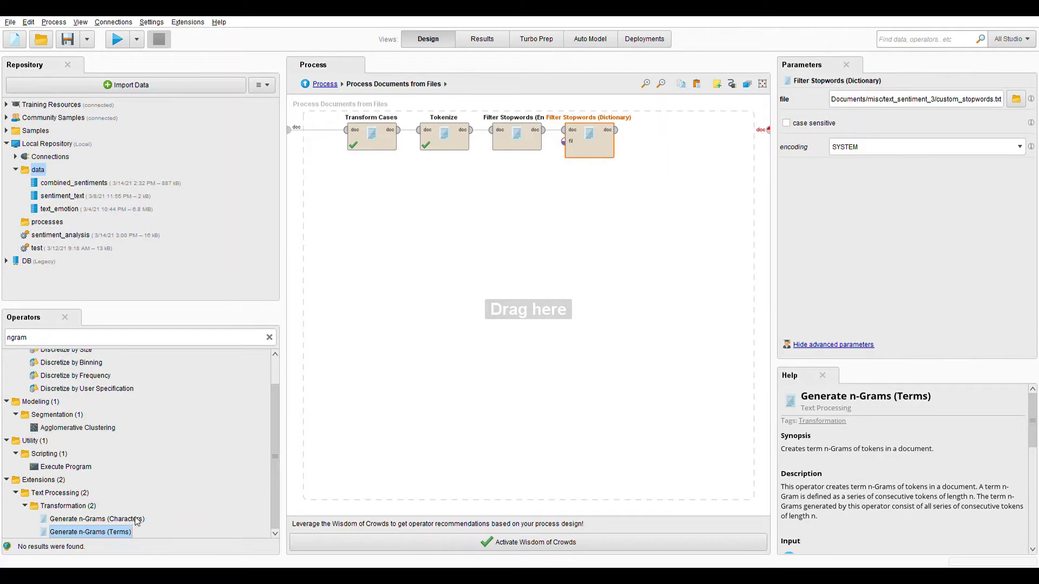
left_click(98, 520)
left_click(99, 533)
left_click_drag(105, 538, 716, 134)
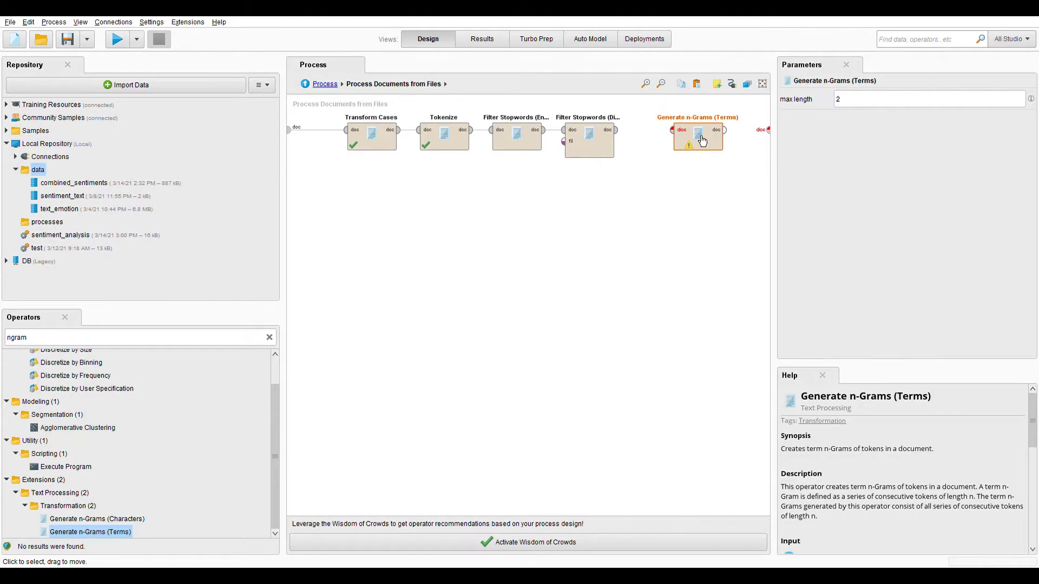
key("Delete")
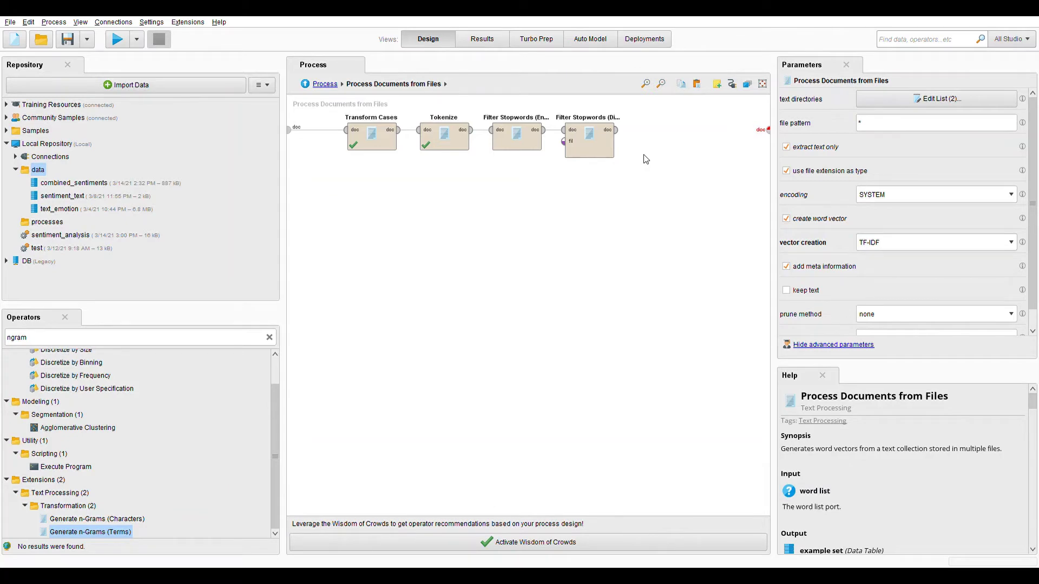
Connect the document output of Filter Stopwords (Dictionary) to the subprocess output port and run the whole process.
left_click(617, 129)
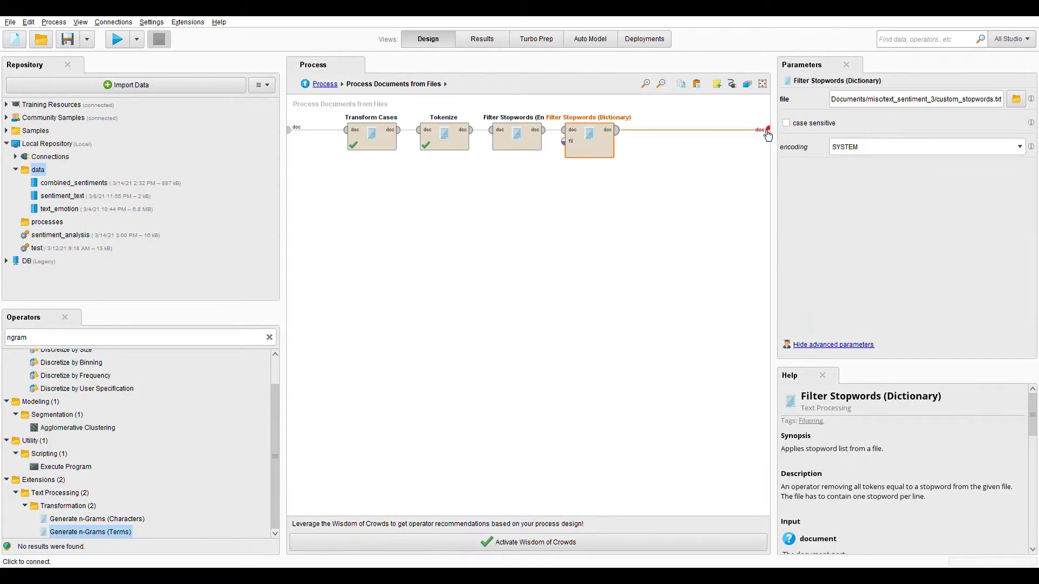
left_click(768, 131)
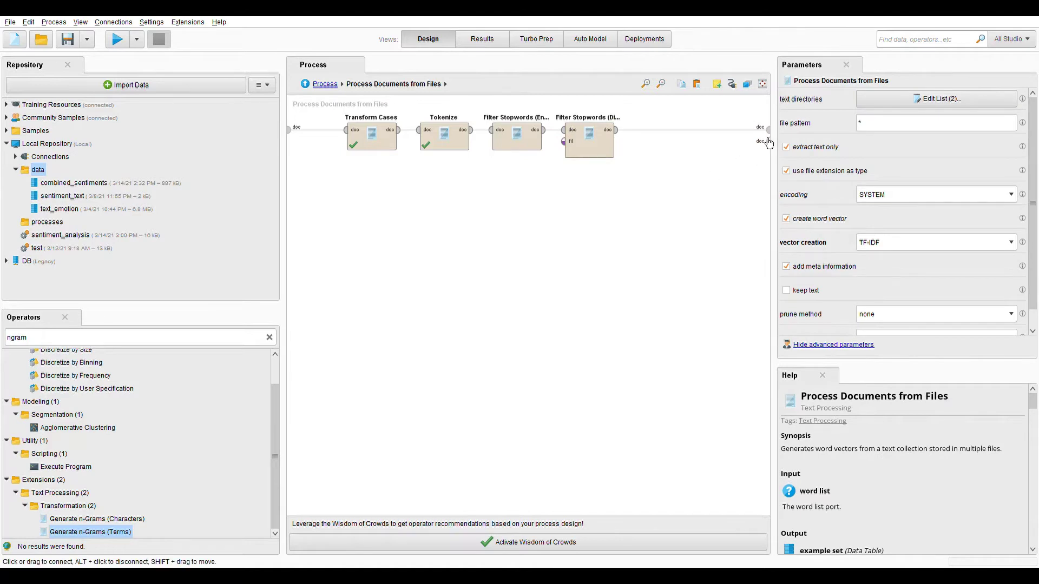
left_click(325, 84)
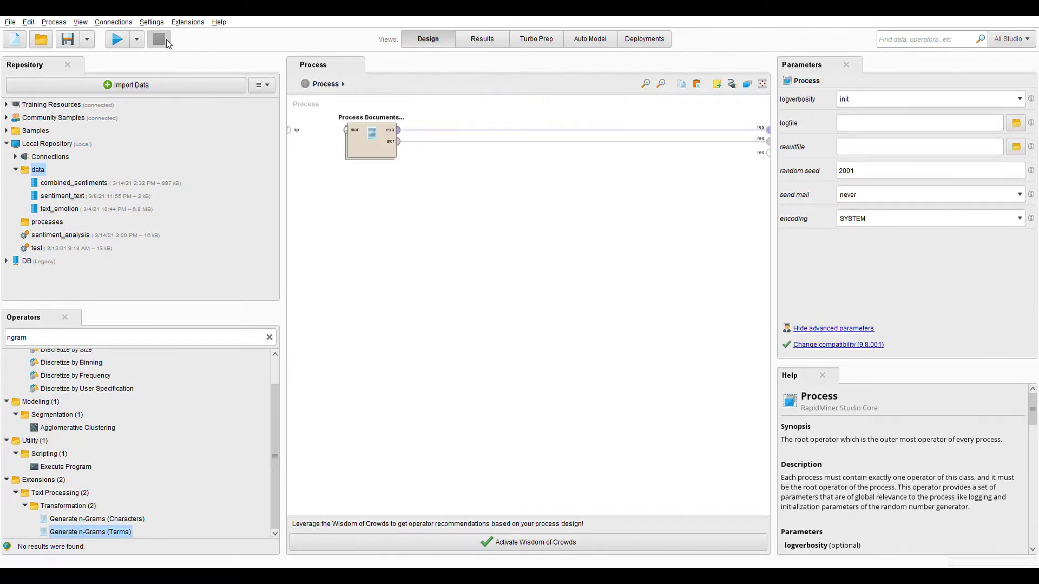
double_click(386, 140)
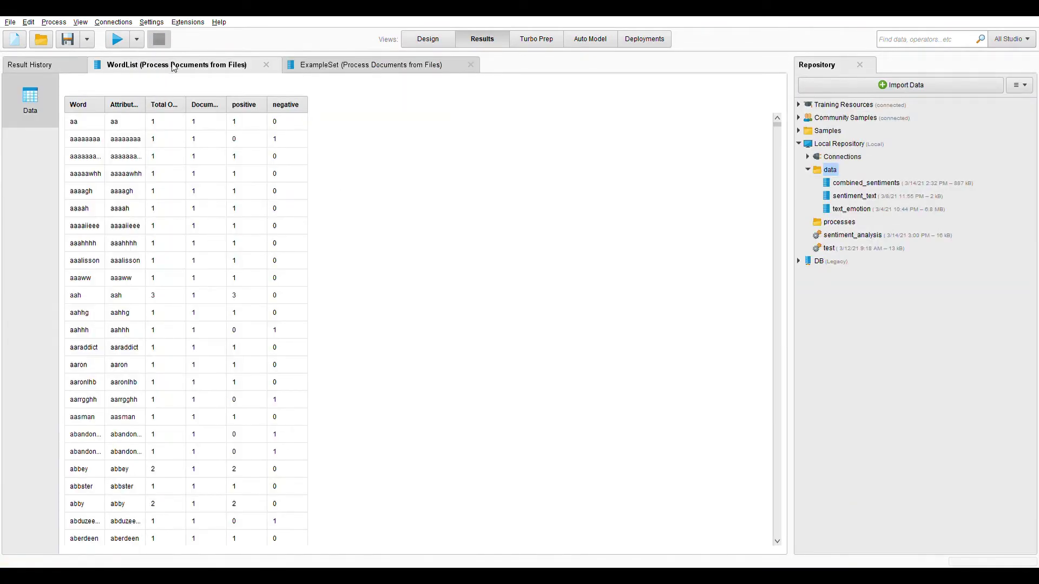
View the WordList results with widened columns, sorted by total occurrences in descending order.
left_click(353, 66)
left_click(221, 67)
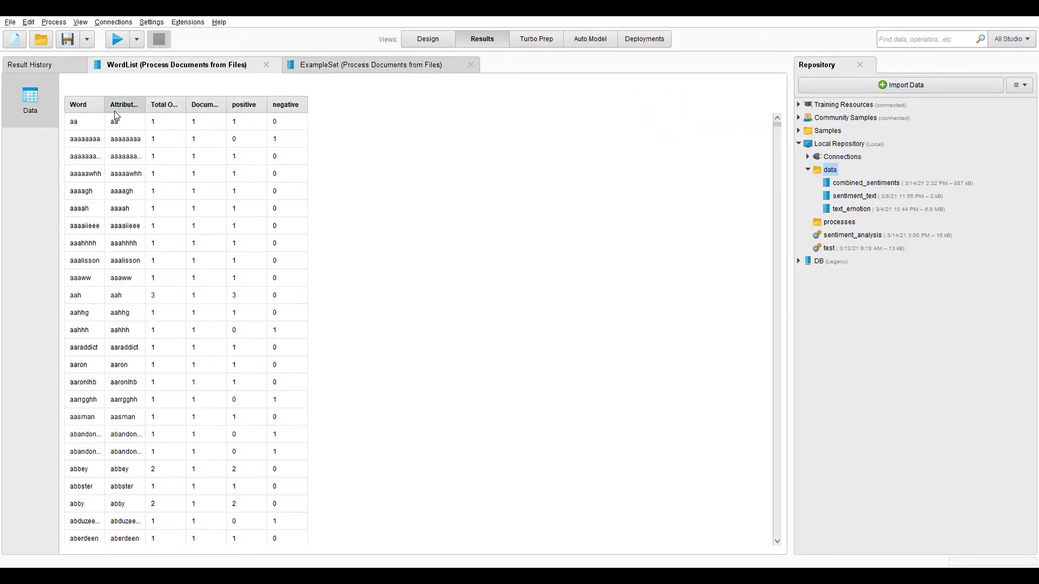
left_click_drag(108, 108, 284, 104)
left_click(258, 104)
left_click(258, 104)
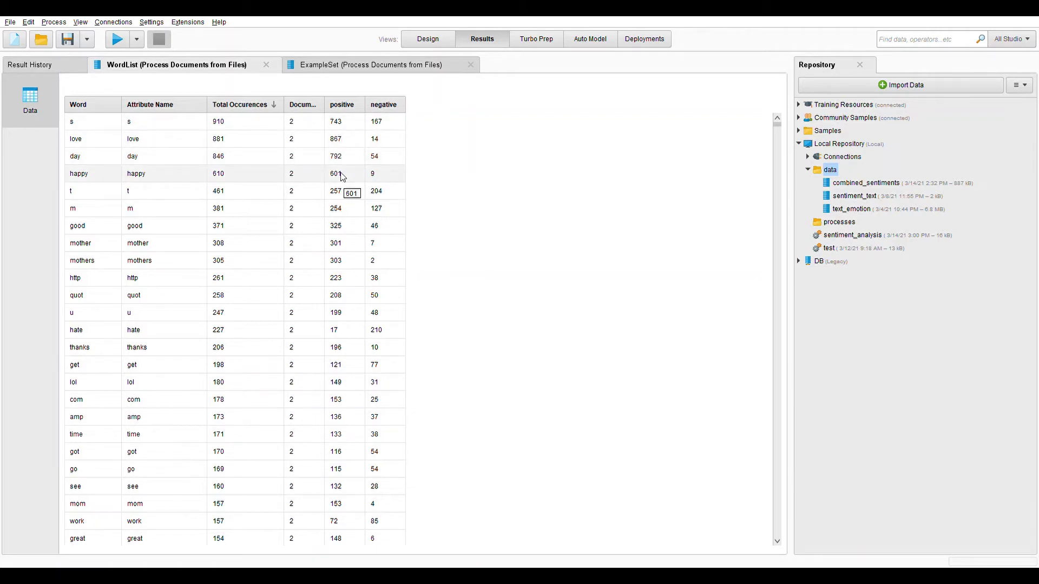
Sort the word list in descending order by the positive counts, and after that by the negative counts.
left_click(348, 106)
left_click(349, 107)
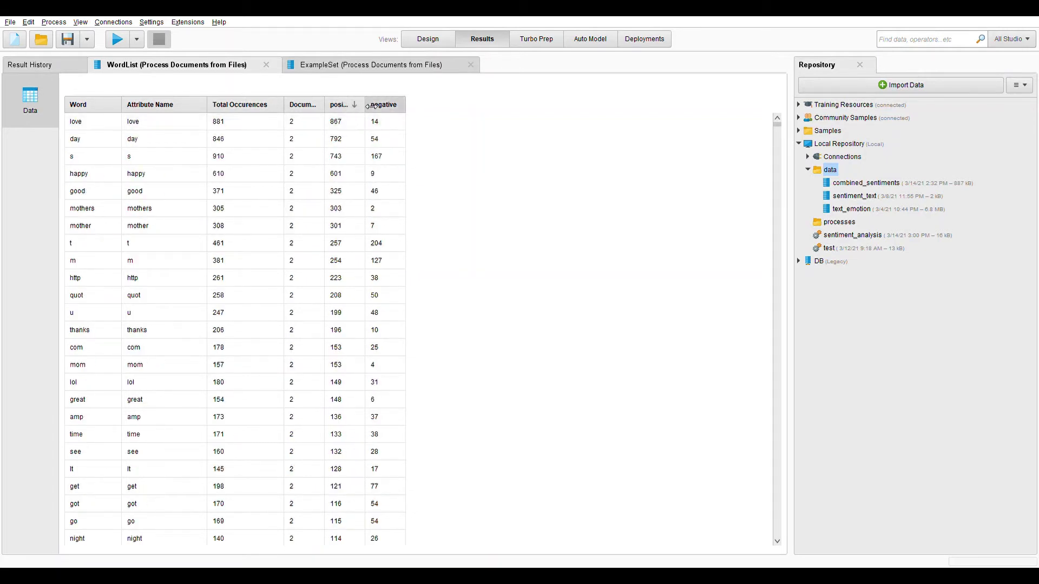
left_click_drag(366, 107, 386, 107)
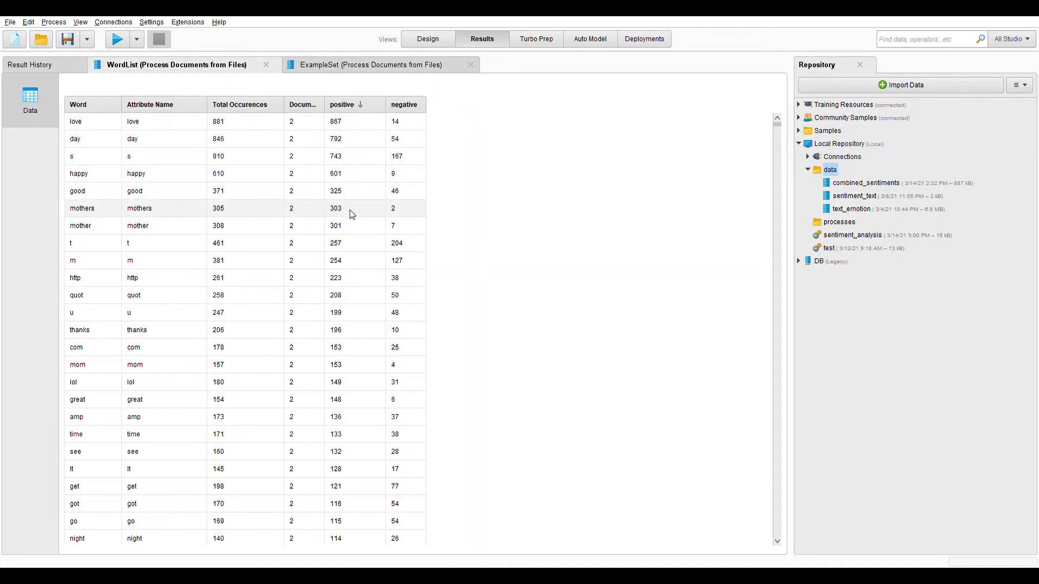
left_click(417, 110)
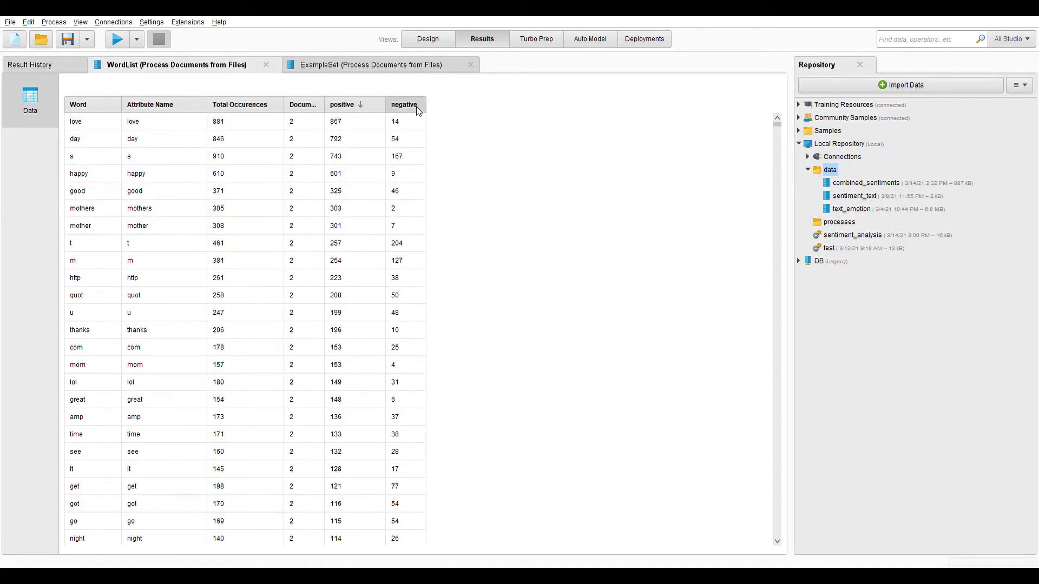
left_click(417, 110)
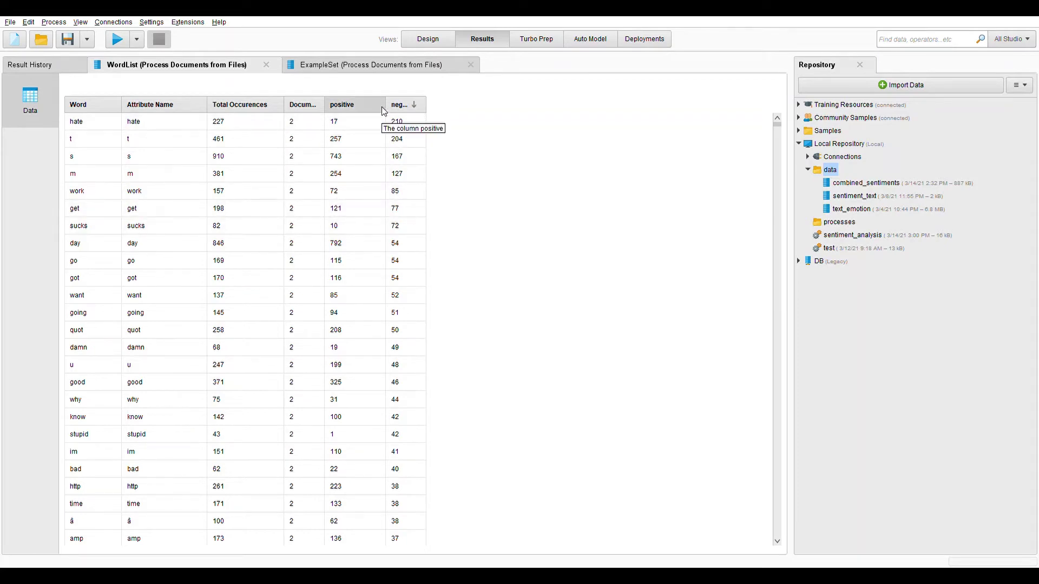
View the ExampleSet of word vectors and return to the top level of the process design.
left_click(395, 71)
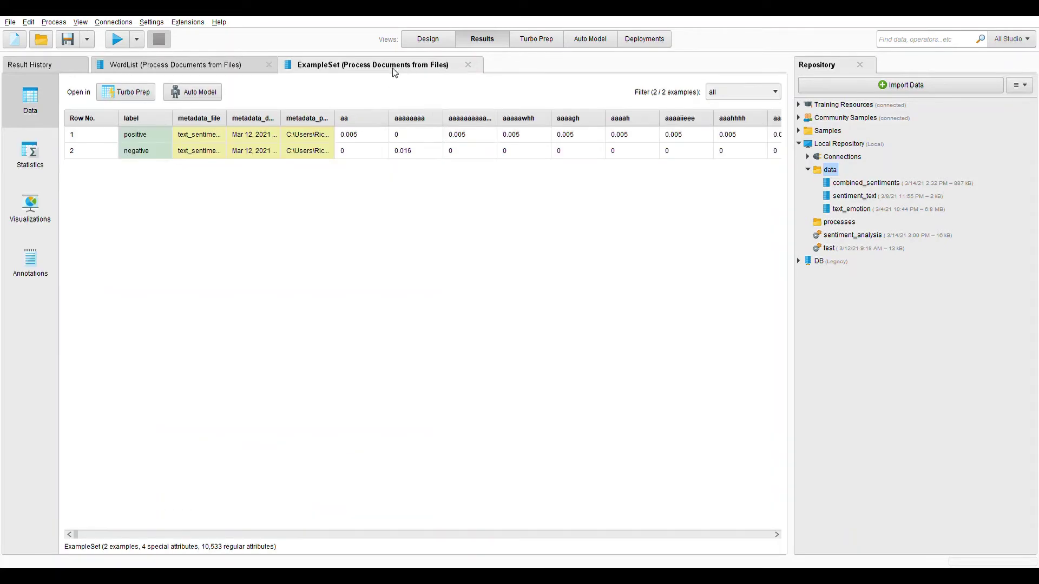
left_click(428, 39)
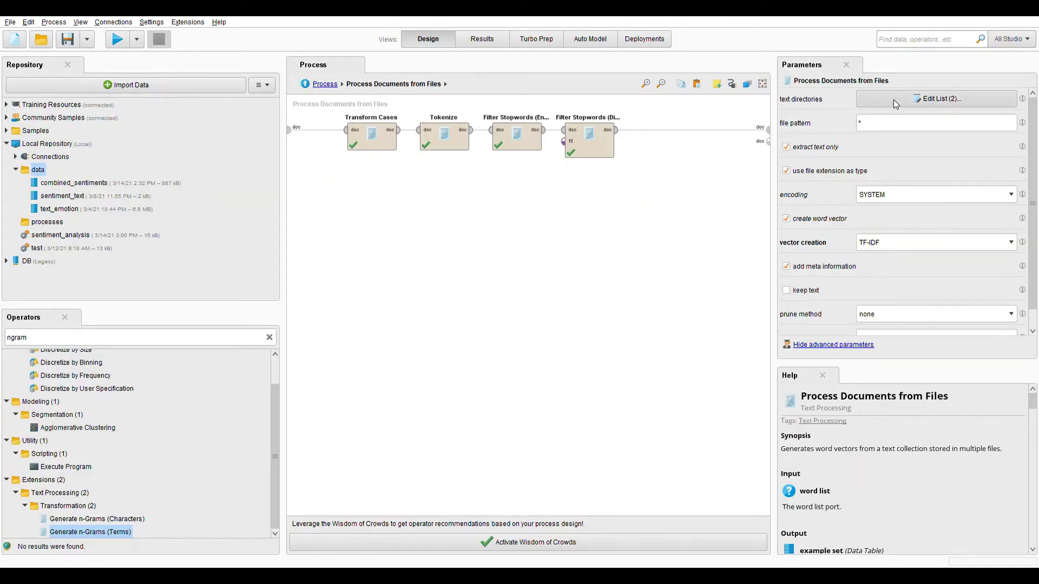
key("alt+Up")
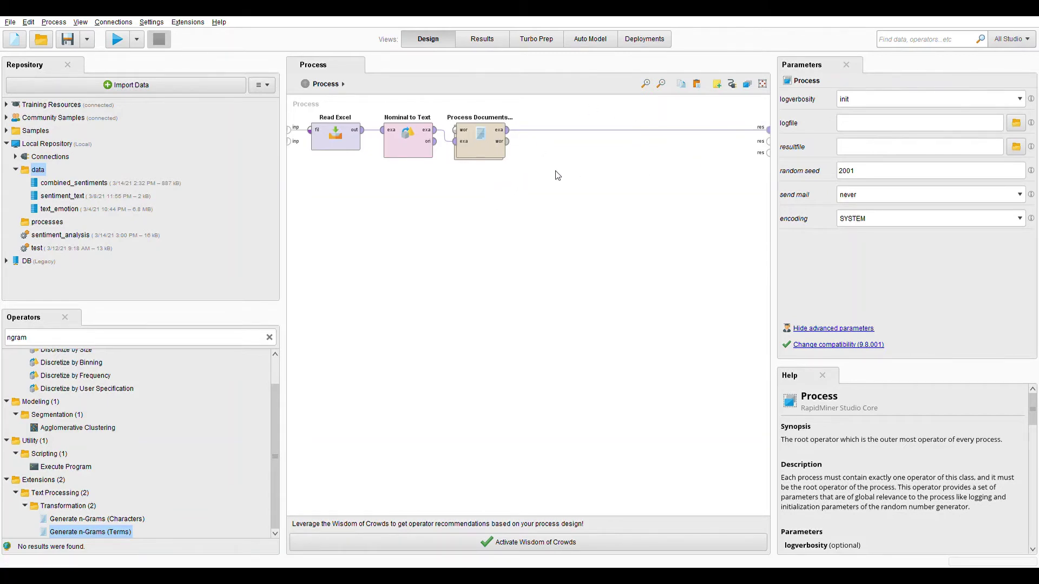
Review the settings of Read Excel, Nominal to Text and the operators inside Process Documents from Data.
left_click(351, 146)
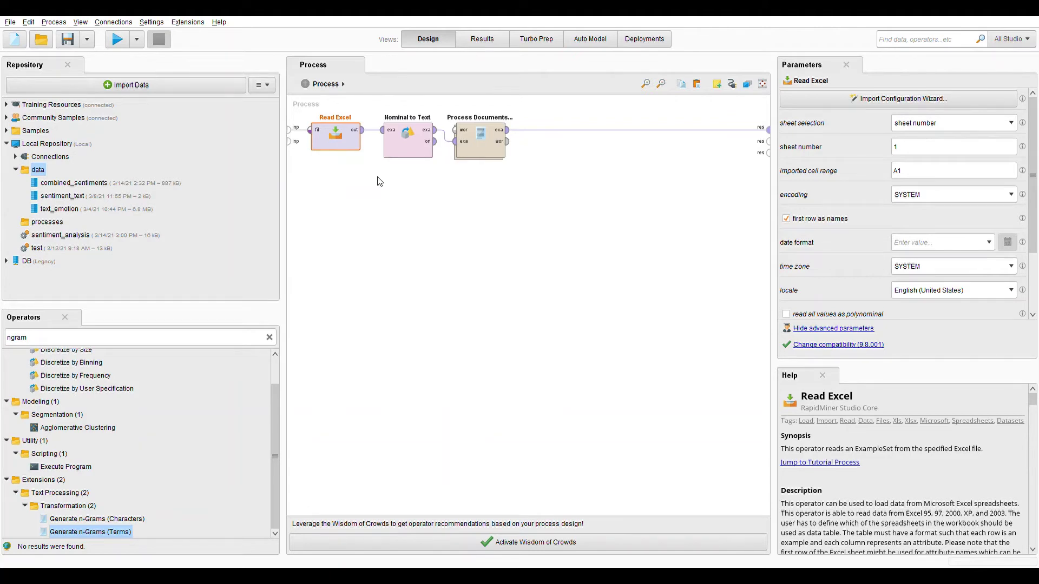
left_click(412, 151)
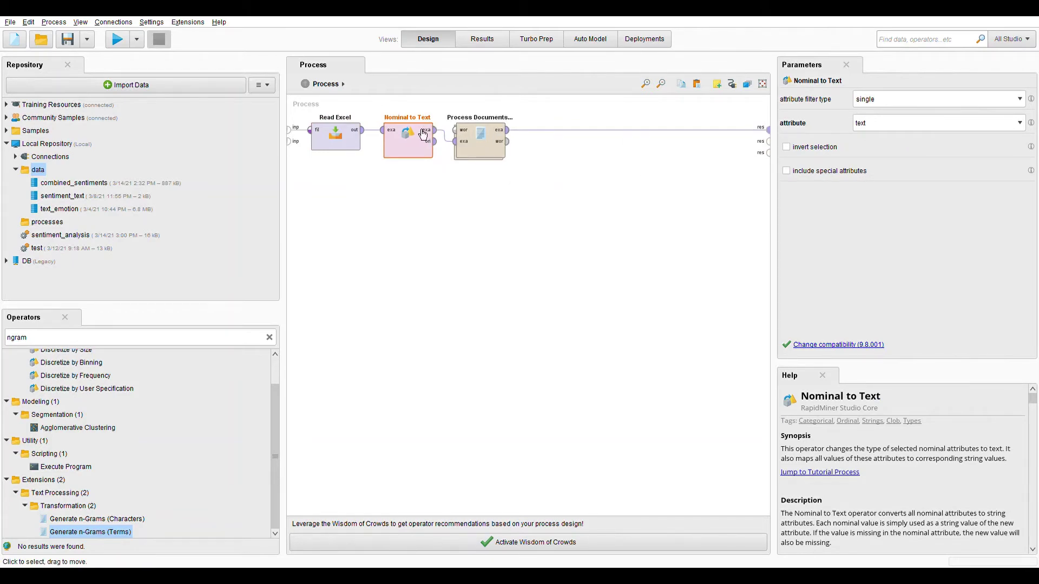
left_click(486, 150)
double_click(487, 150)
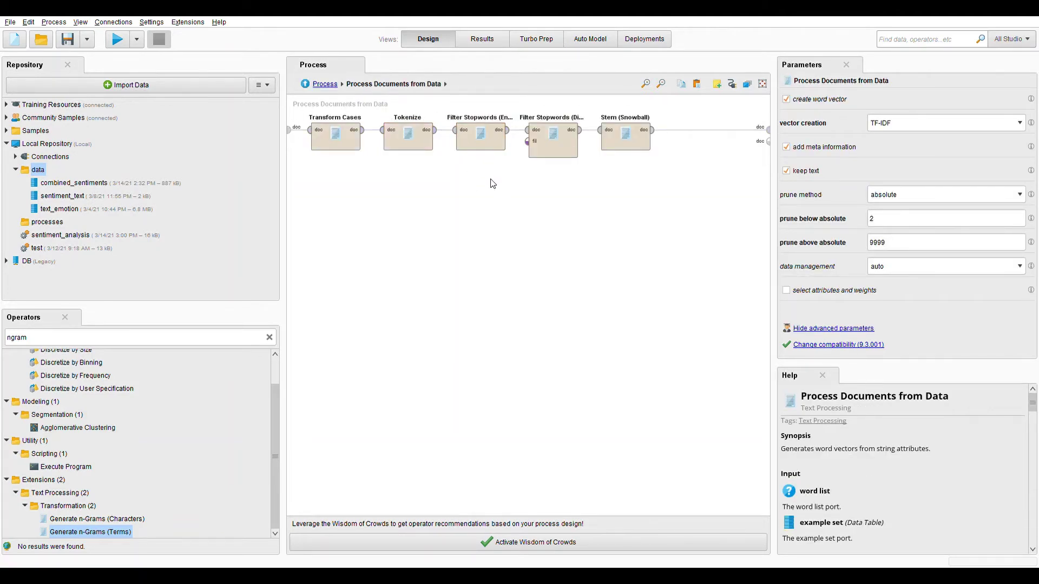
left_click(339, 139)
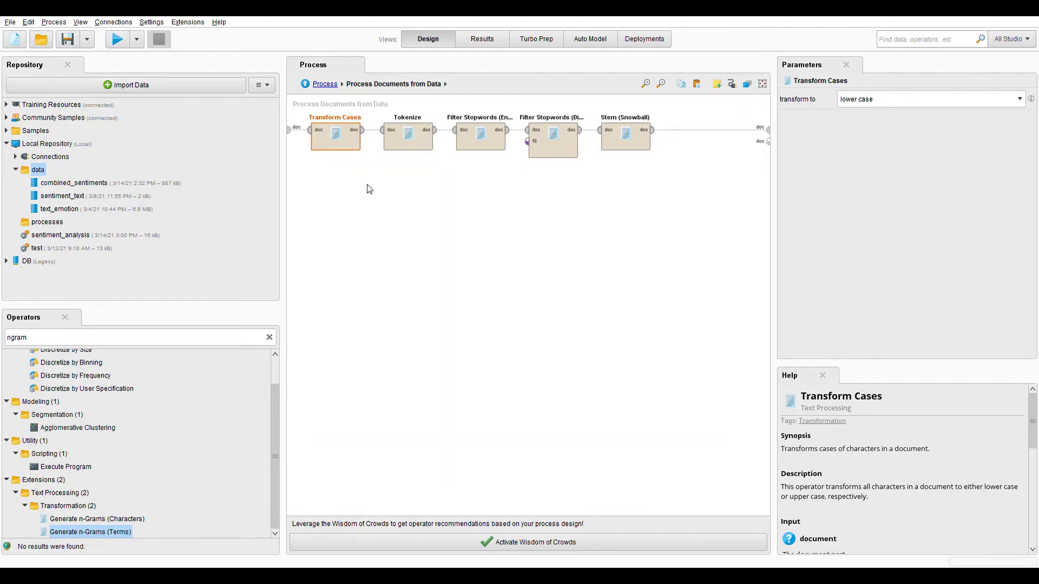
left_click(627, 143)
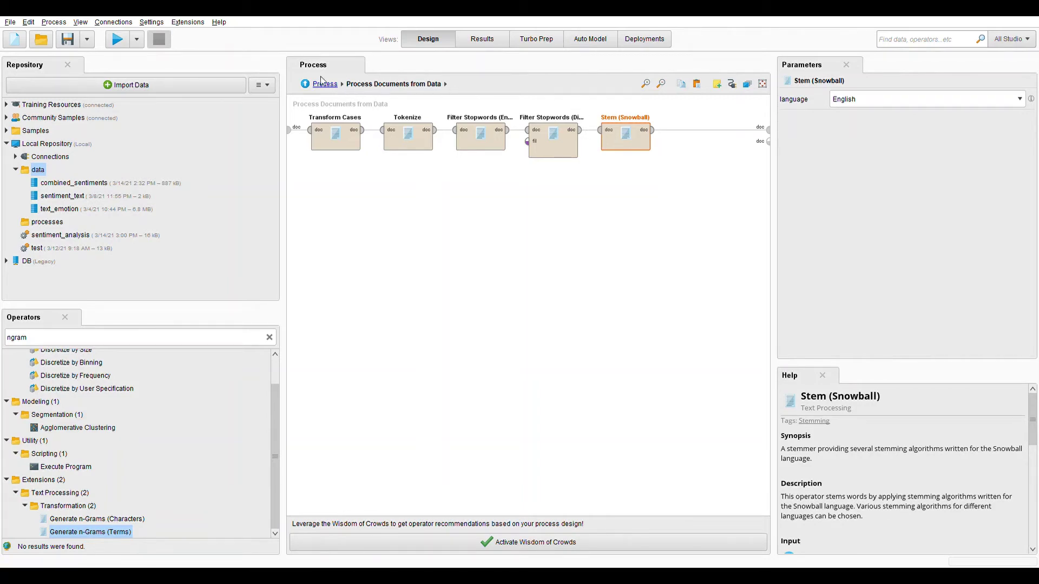
left_click(325, 84)
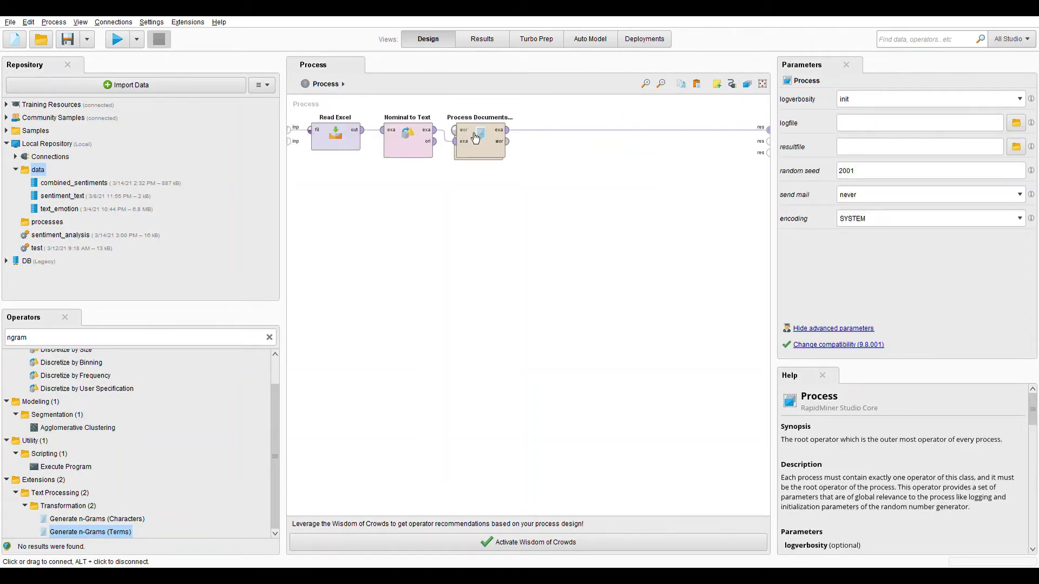
Search the operators for "multiply" and insert Multiply after Process Documents from Data, leaving its output unconnected from the result port.
left_click(198, 340)
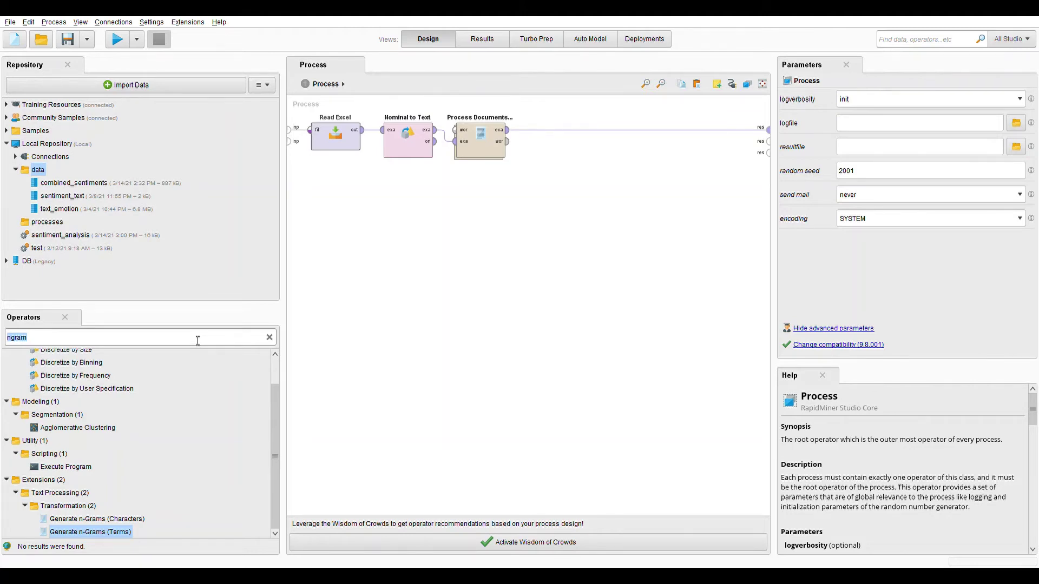
type("multiply")
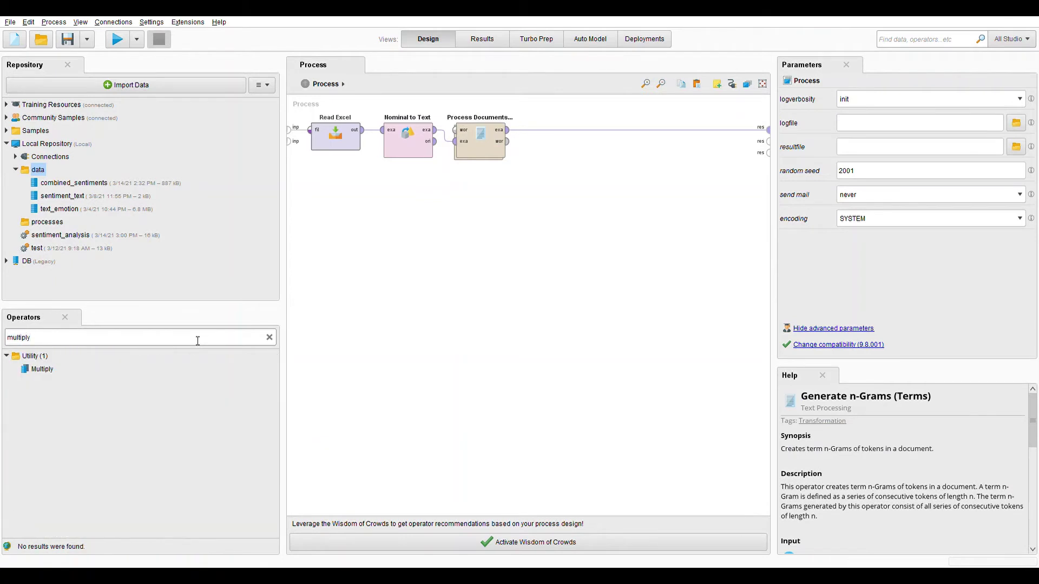
left_click_drag(43, 369, 528, 130)
left_click(638, 130)
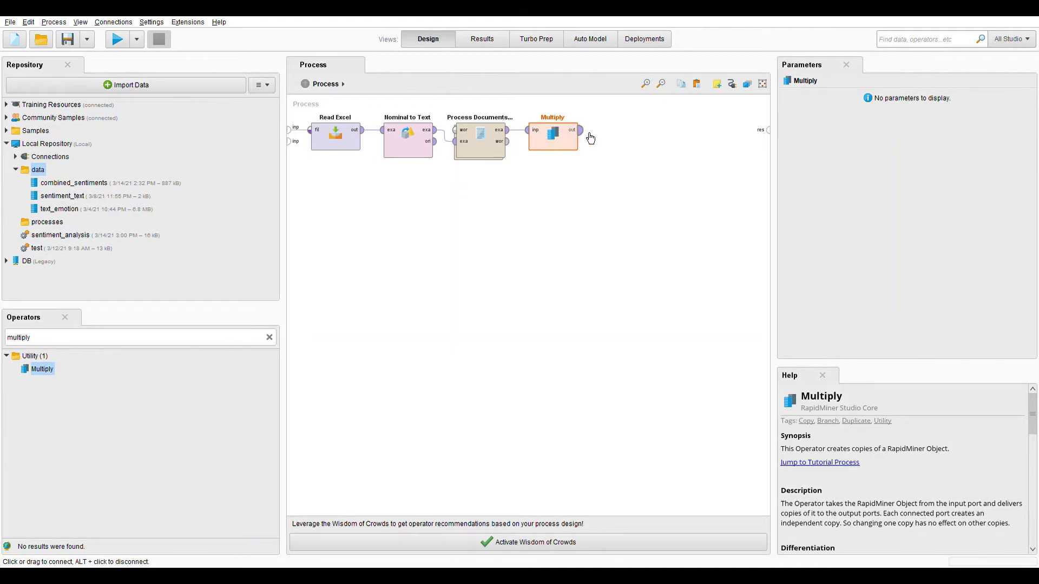
left_click_drag(42, 369, 125, 346)
left_click(119, 341)
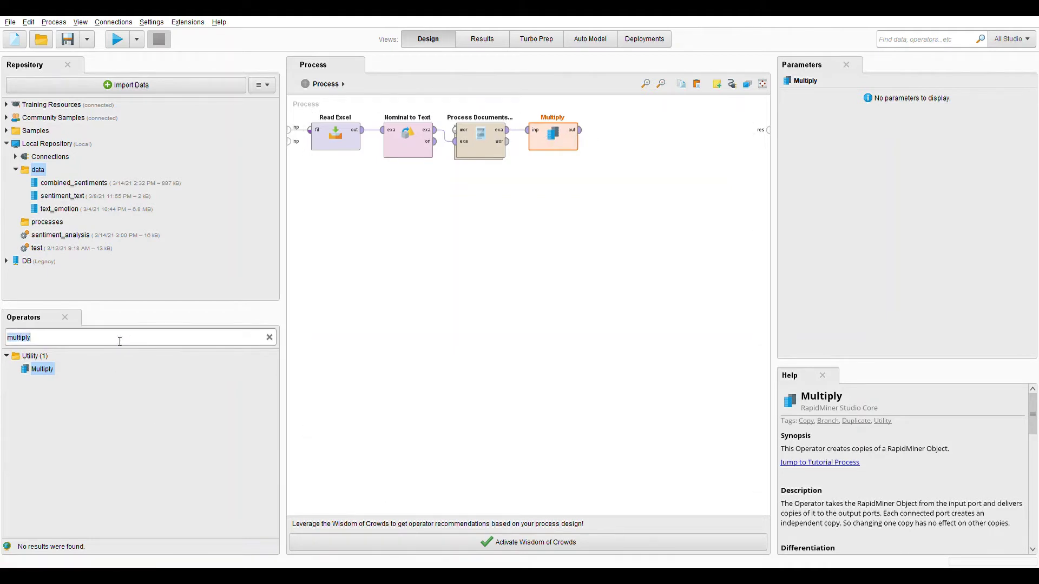
type("knn")
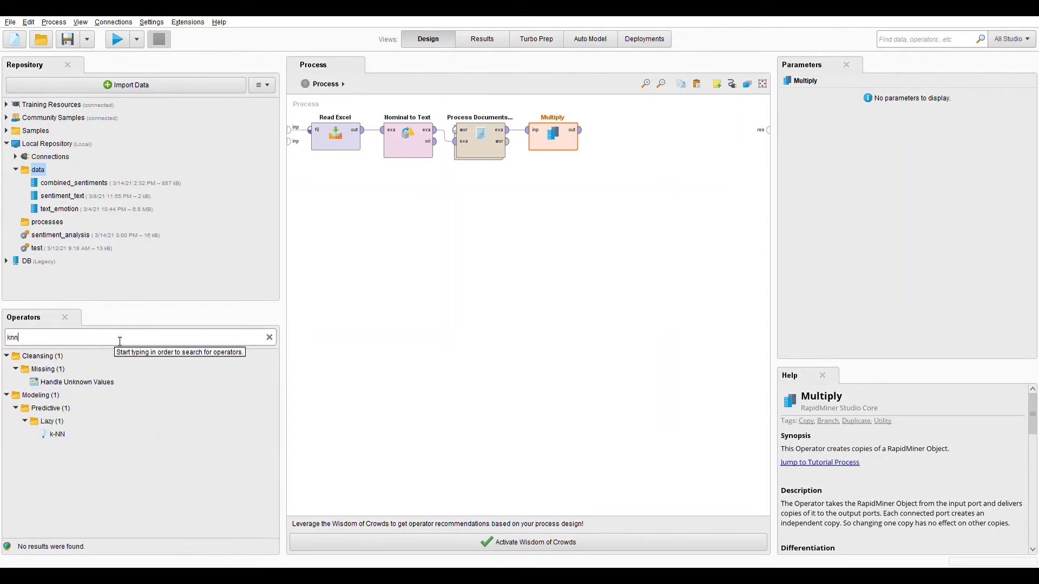
Search the operators for "cross validation" and add a Cross Validation operator after Multiply.
key("ctrl+a")
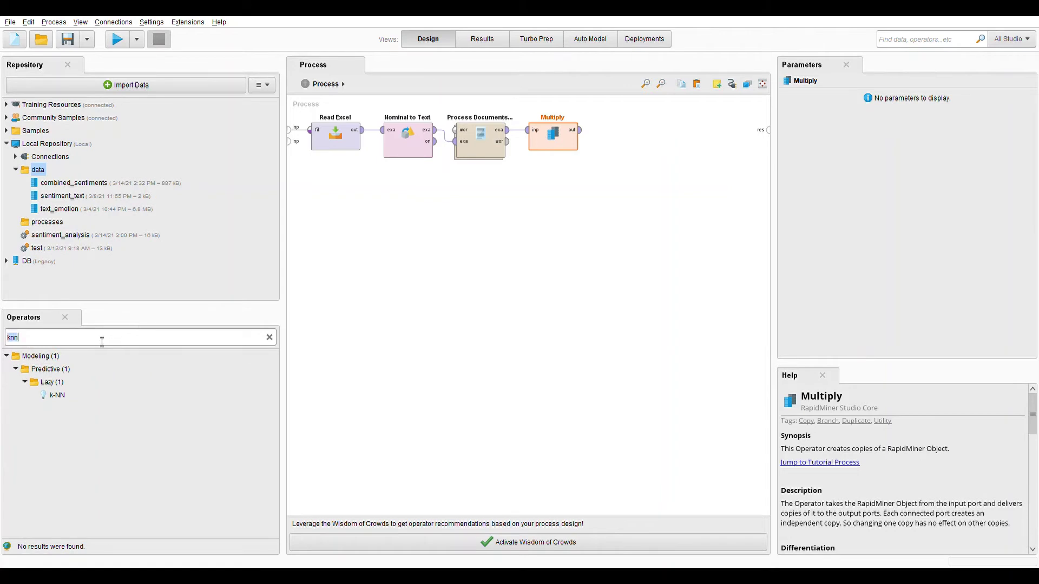
key("BackSpace")
type("cross valid")
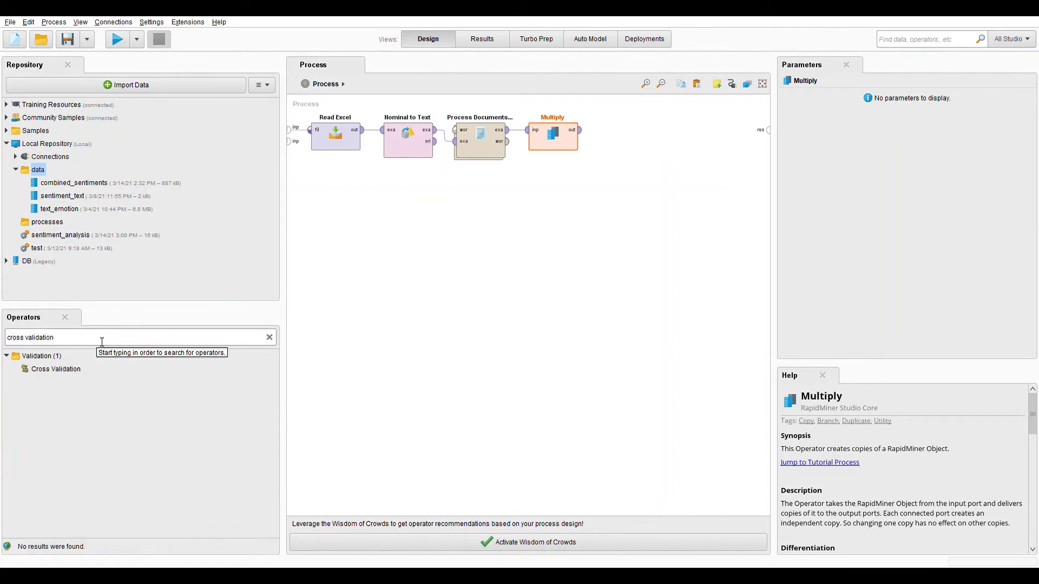
type("ation")
left_click_drag(78, 369, 625, 144)
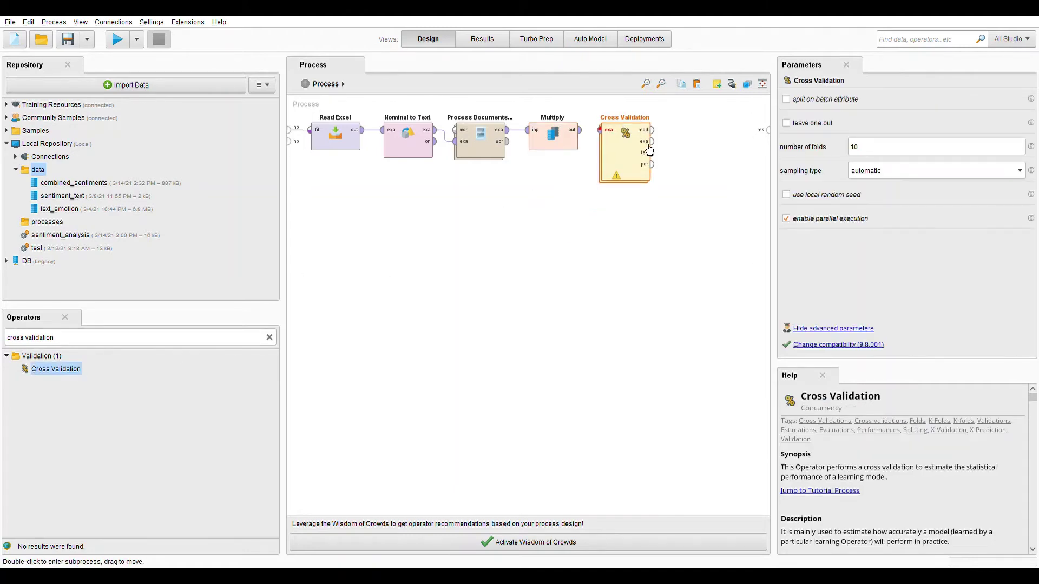
Connect the Multiply output to the Cross Validation example set input and look at its Training and Testing subprocesses.
left_click(580, 132)
left_click(604, 135)
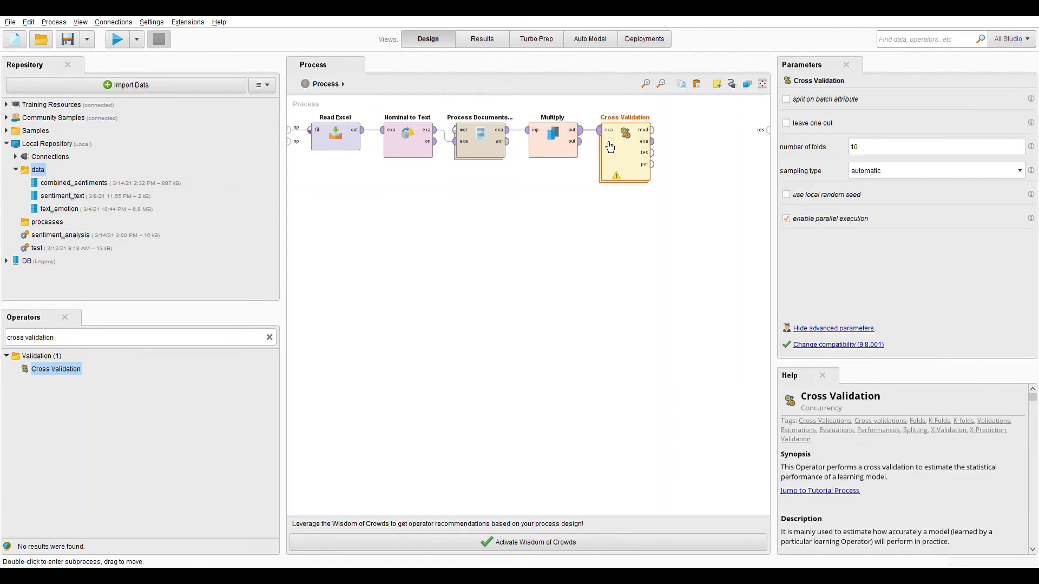
double_click(633, 163)
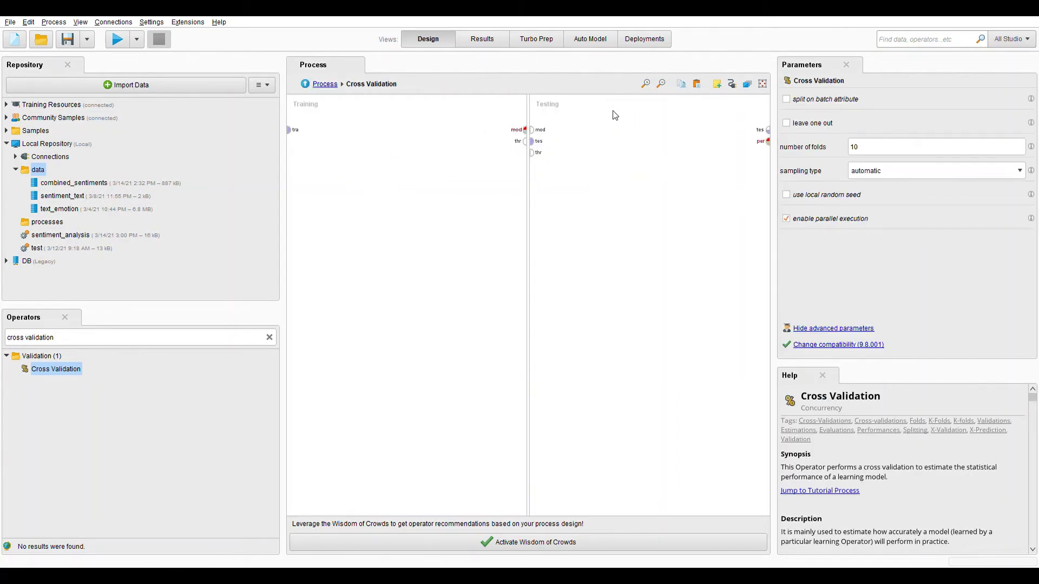
left_click(328, 84)
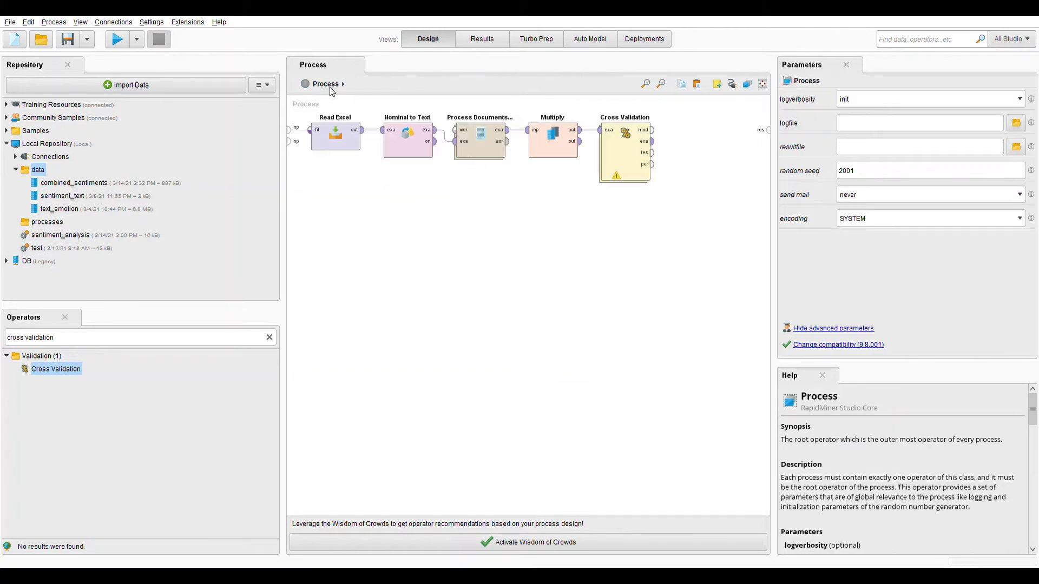
Review the absolute prune settings of Process Documents from Data.
left_click(495, 151)
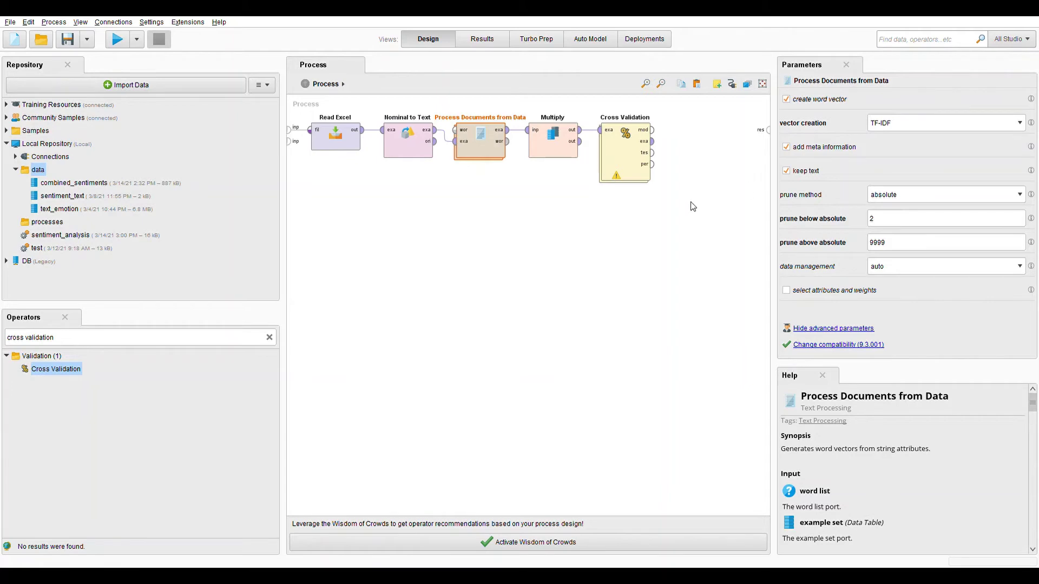
double_click(899, 224)
key("Tab")
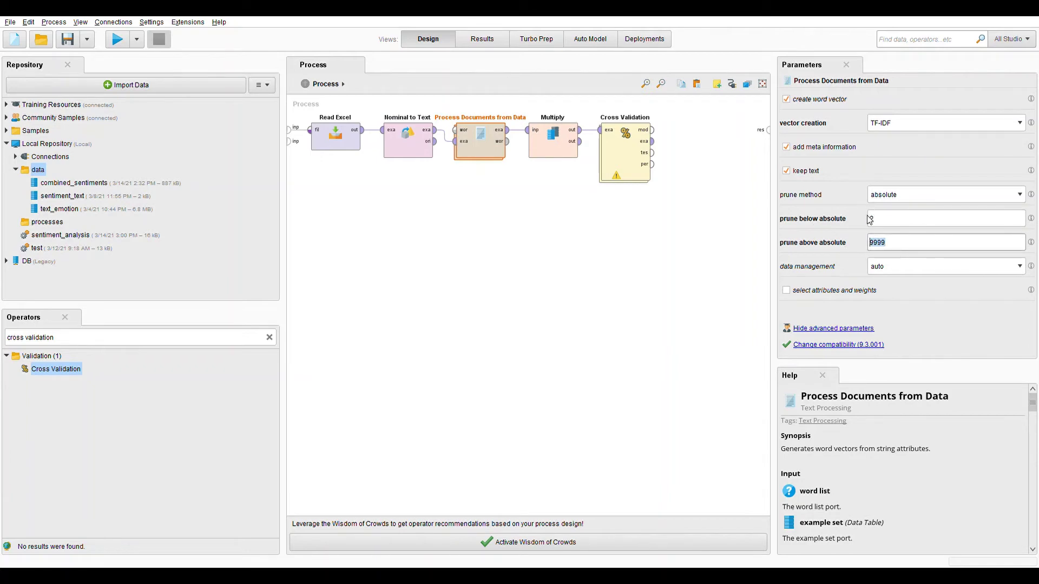
key("shift+Tab")
left_click(912, 243)
Search the operators for "knn" and add k-NN to the Cross Validation's Training subprocess, connected to the training data port.
double_click(628, 141)
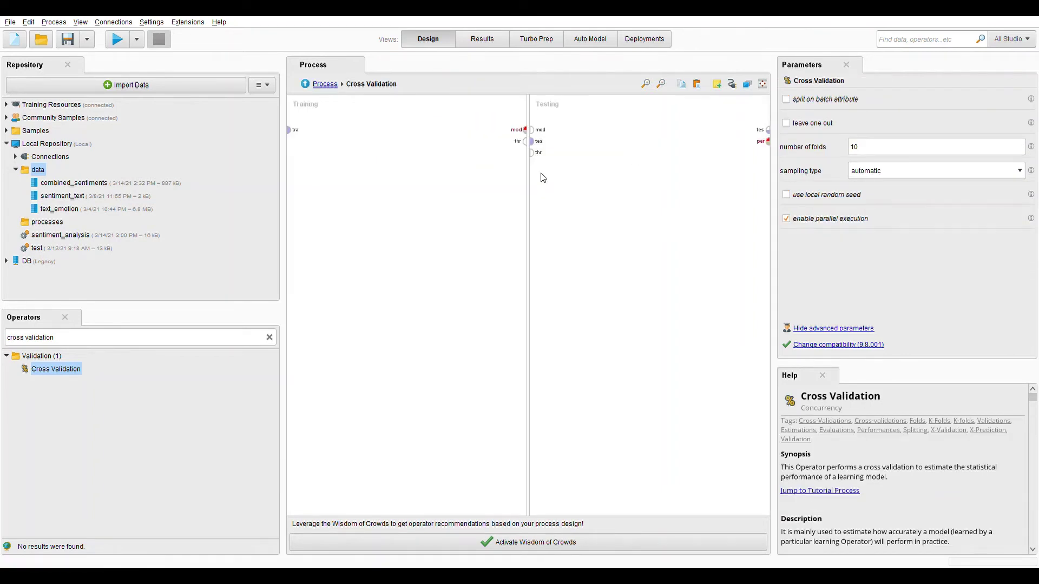
left_click(187, 339)
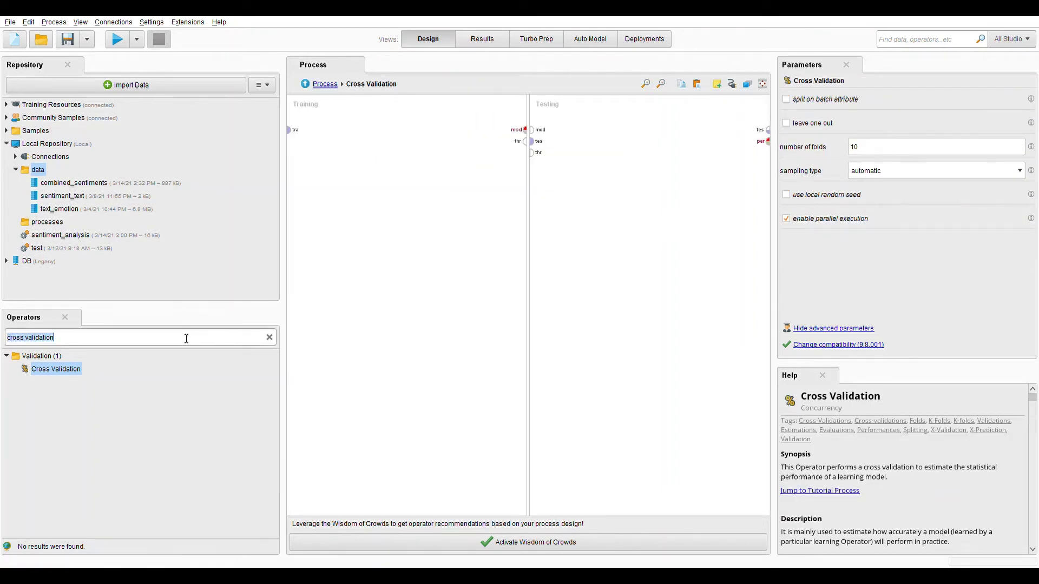
type("knn")
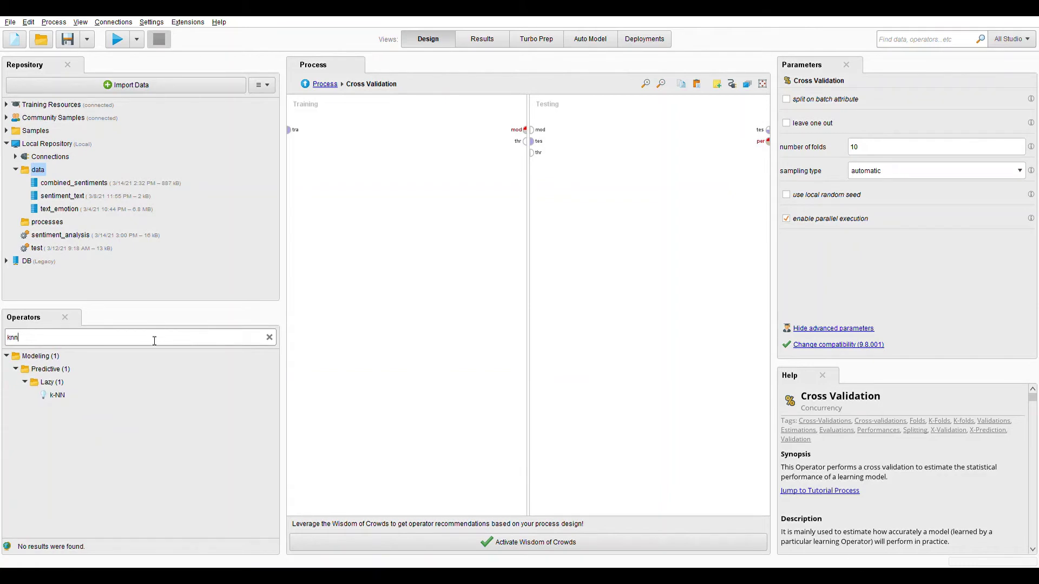
left_click_drag(57, 395, 364, 143)
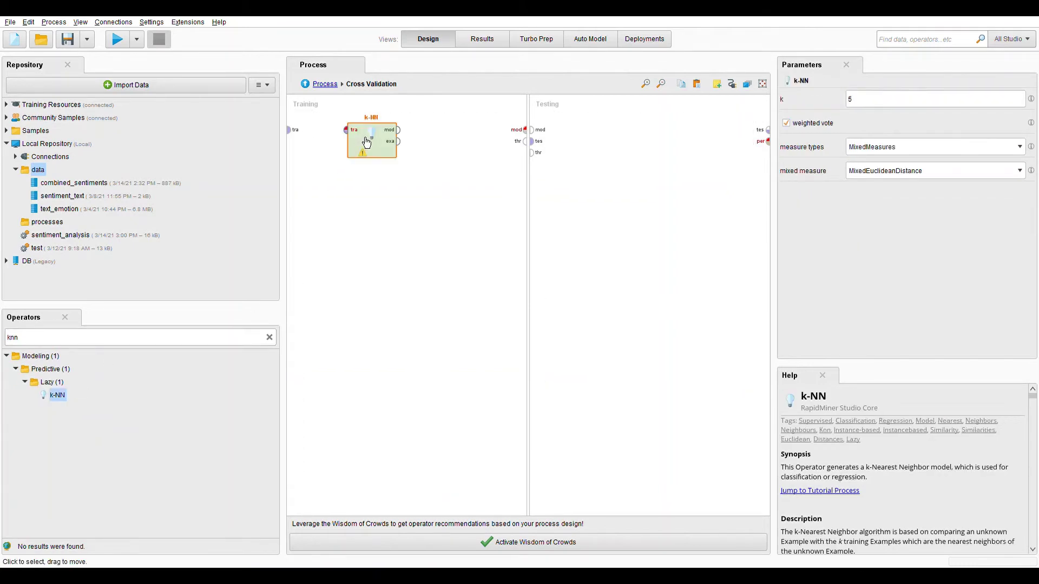
left_click(290, 130)
left_click(349, 140)
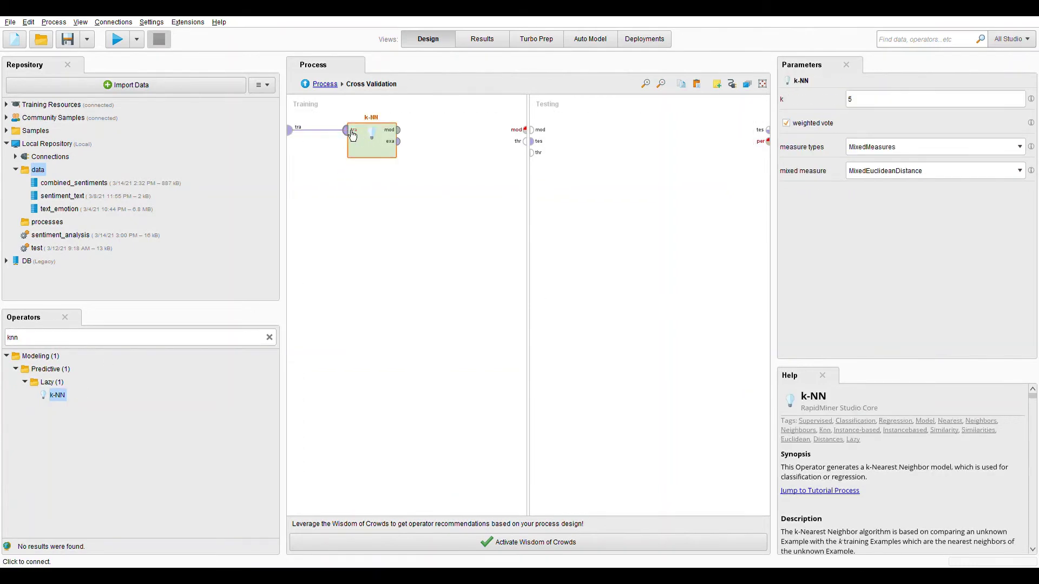
left_click(433, 192)
left_click(384, 157)
double_click(851, 100)
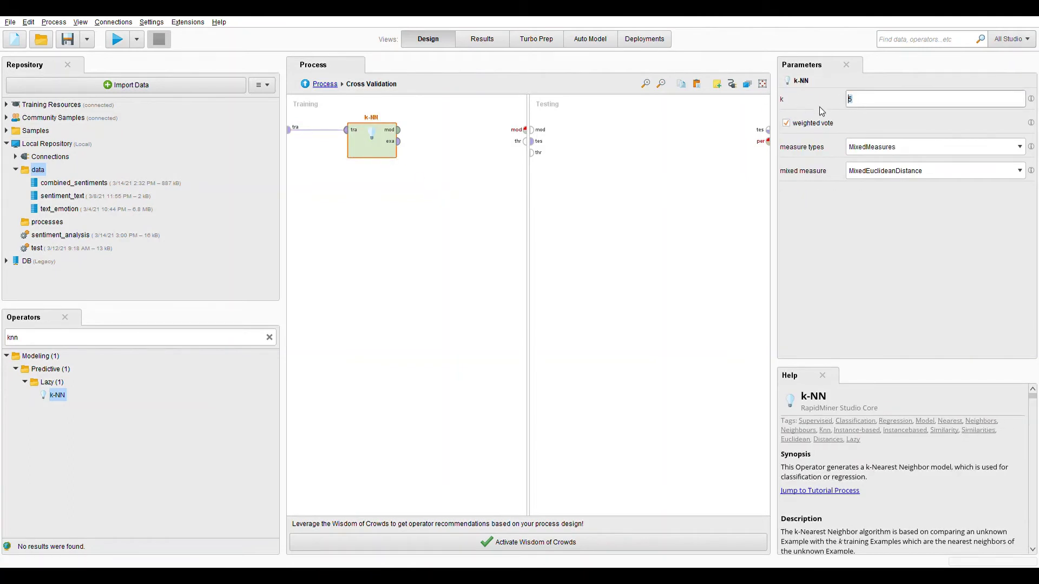
type("10")
key("BackSpace")
key("BackSpace")
type("56")
left_click(665, 221)
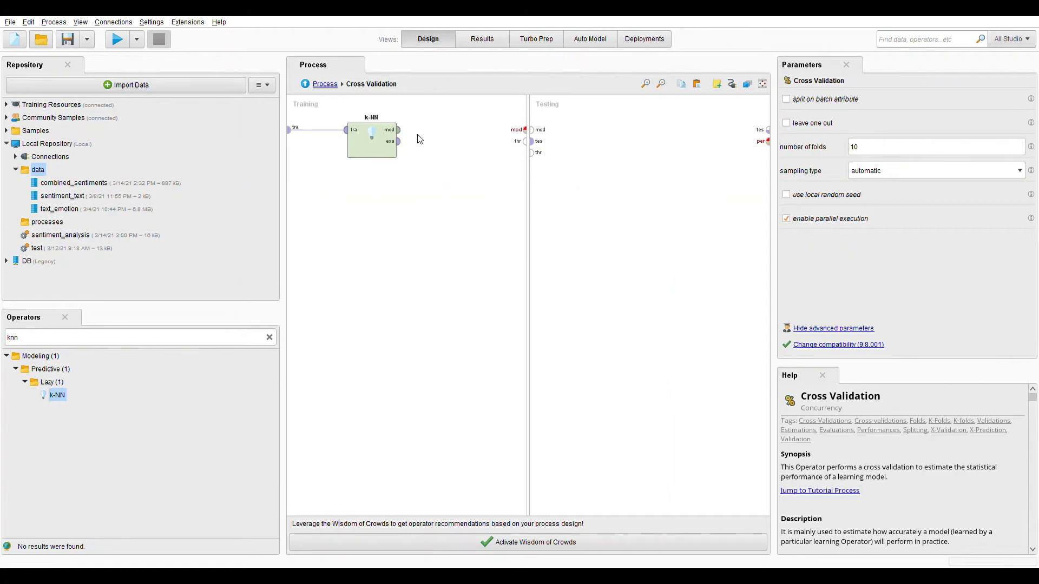
left_click(331, 85)
left_click(641, 162)
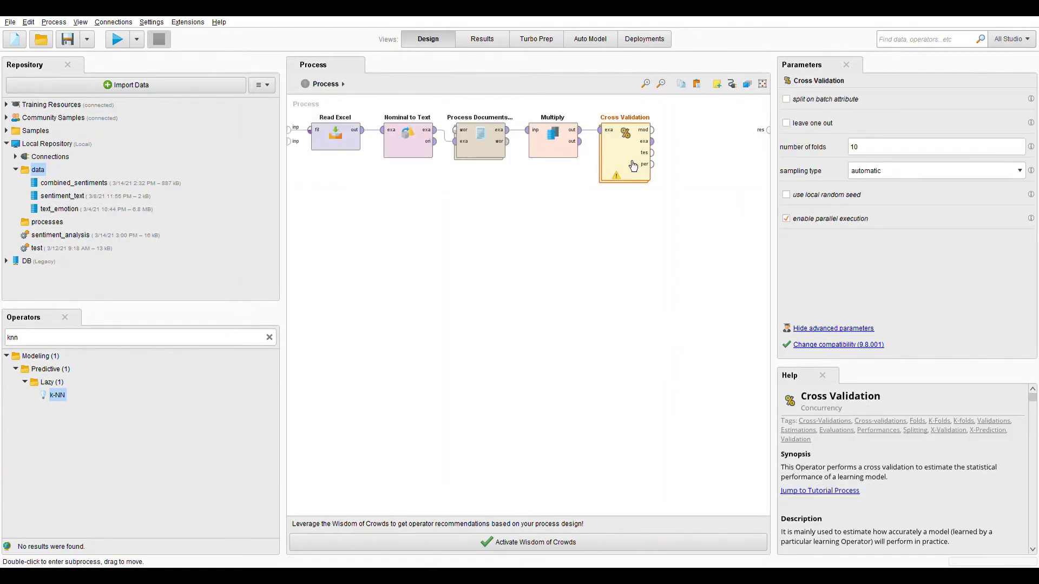
double_click(610, 157)
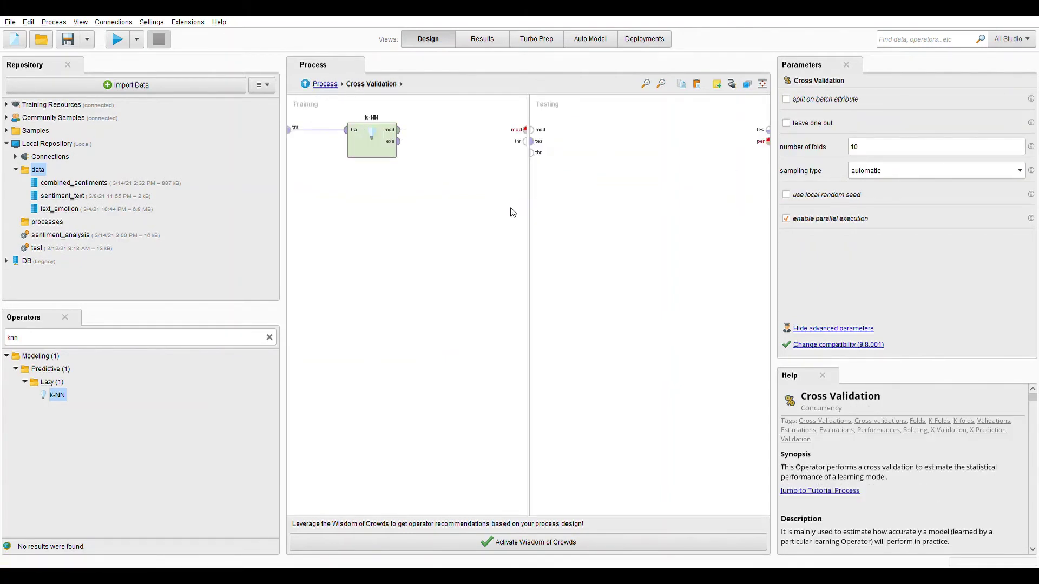
Connect the k-NN model output to the model port of the Training subprocess.
left_click(379, 161)
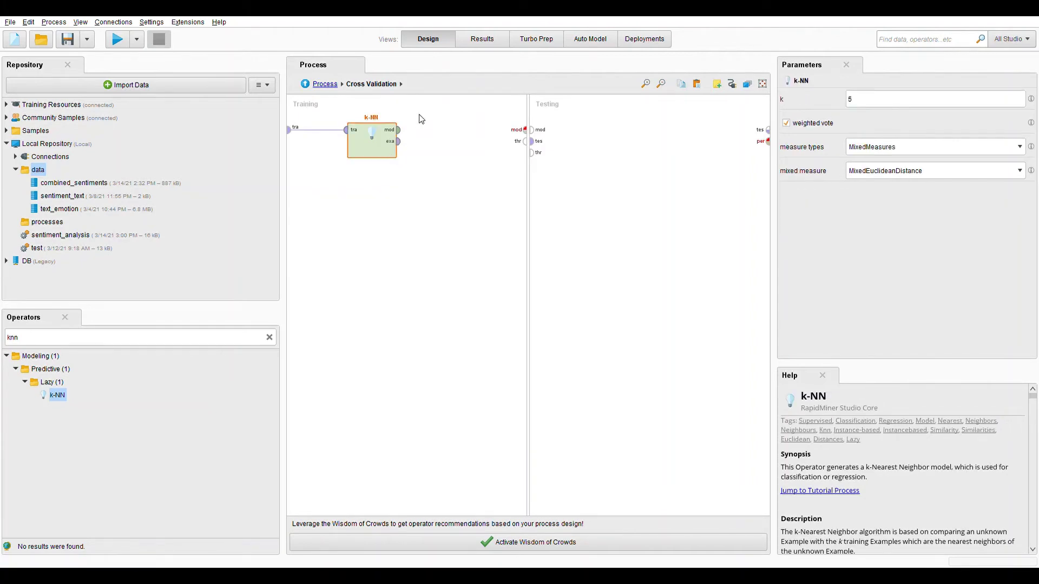
left_click(399, 130)
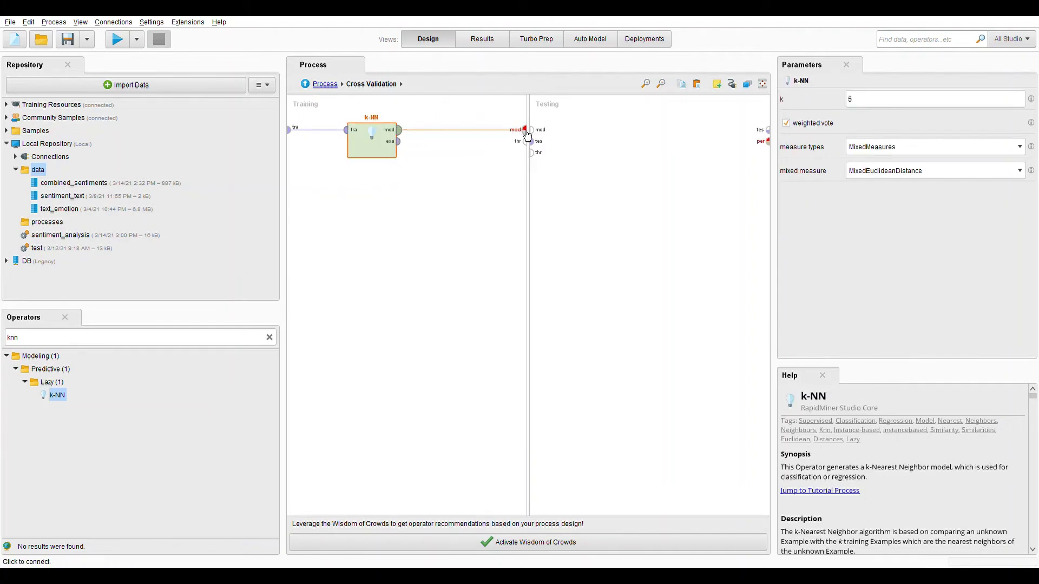
left_click(526, 130)
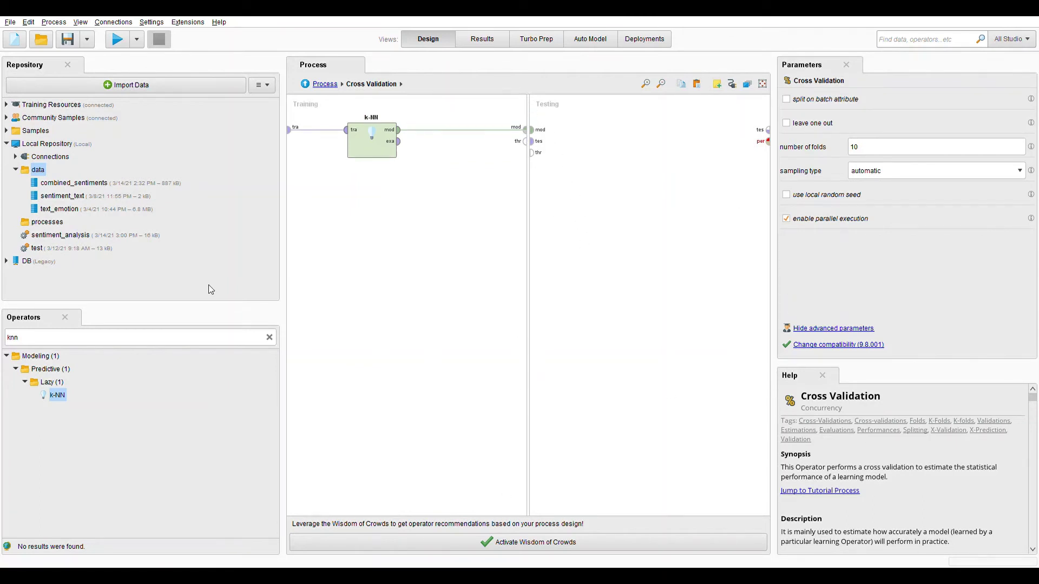
Search the operators for "apply" and add Apply Model to the Testing subprocess, connecting the model and test set ports to its inputs.
left_click(151, 345)
type("apply")
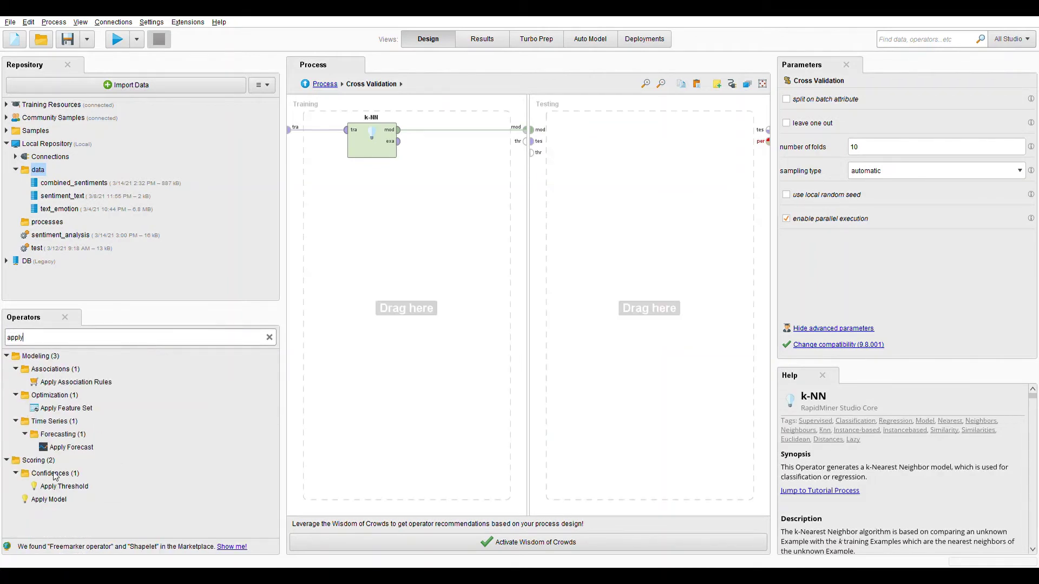
left_click_drag(54, 499, 482, 201)
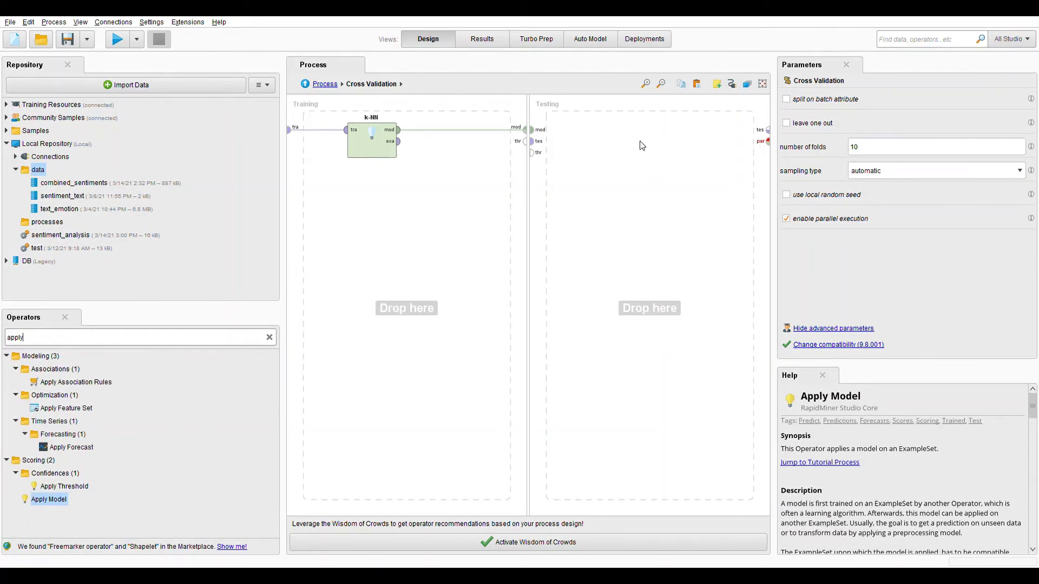
left_click_drag(642, 146, 640, 144)
left_click(538, 133)
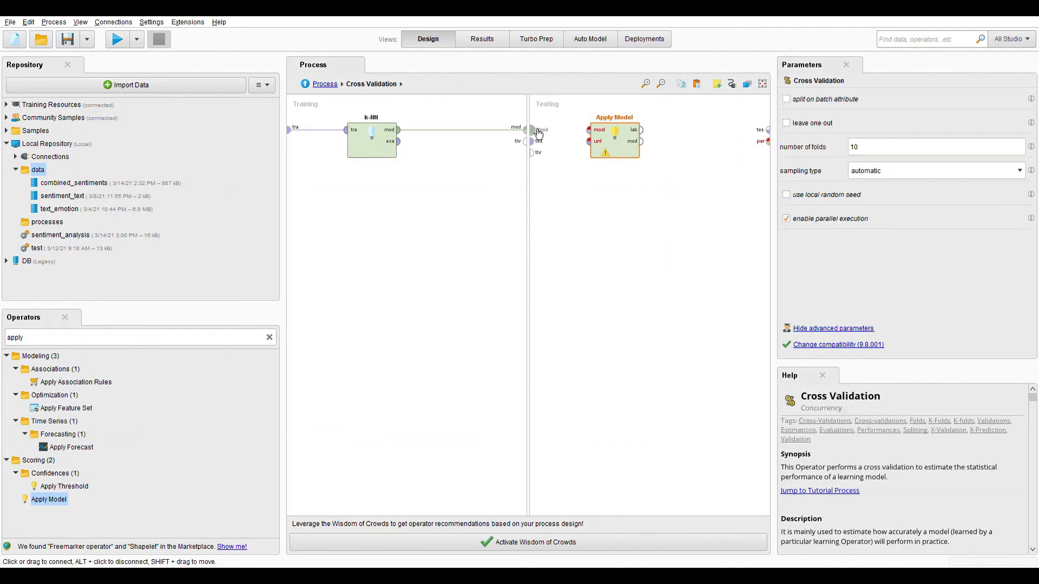
left_click_drag(538, 132, 584, 143)
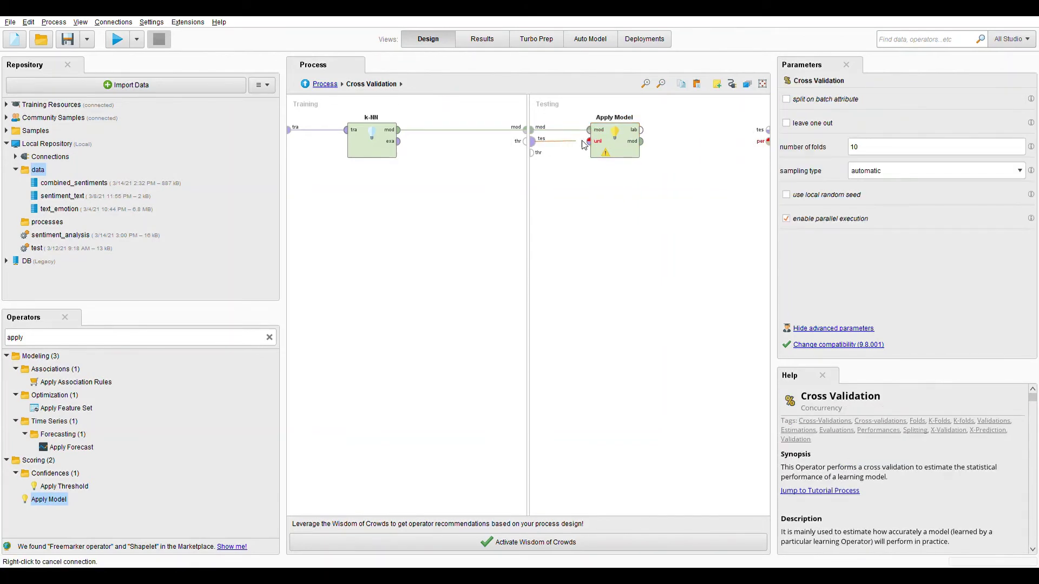
left_click(589, 141)
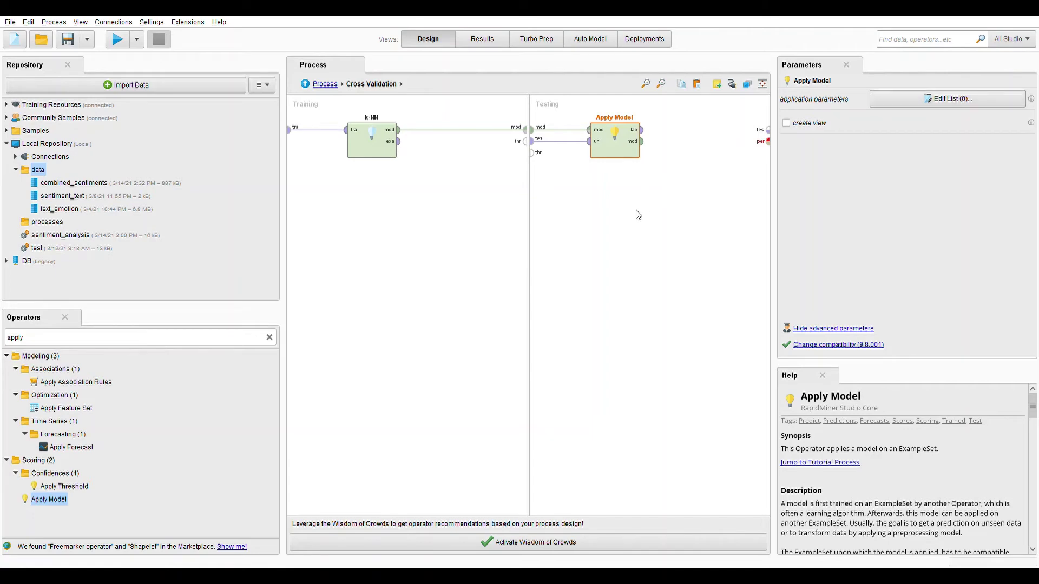
Search the operators for "perfor" and add Performance (Classification) after Apply Model in the Testing subprocess.
left_click(188, 337)
type("perfor")
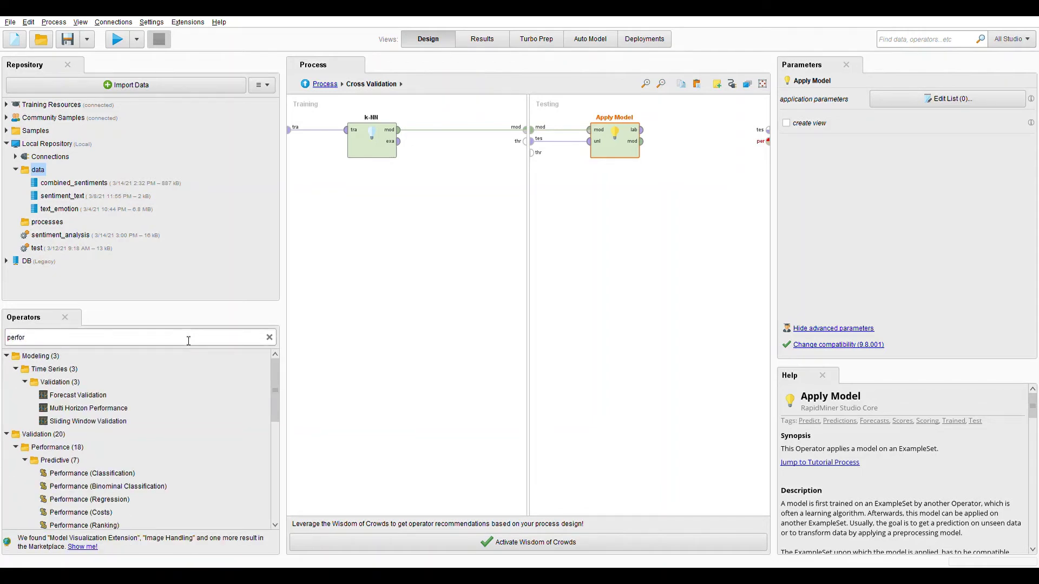
scroll(141, 411, "down", 3)
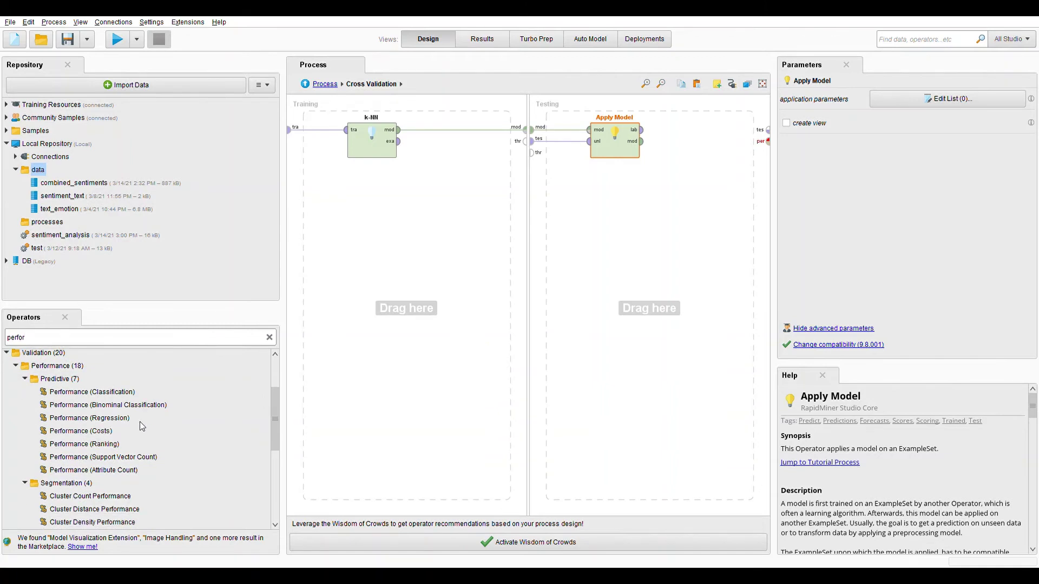
left_click(116, 394)
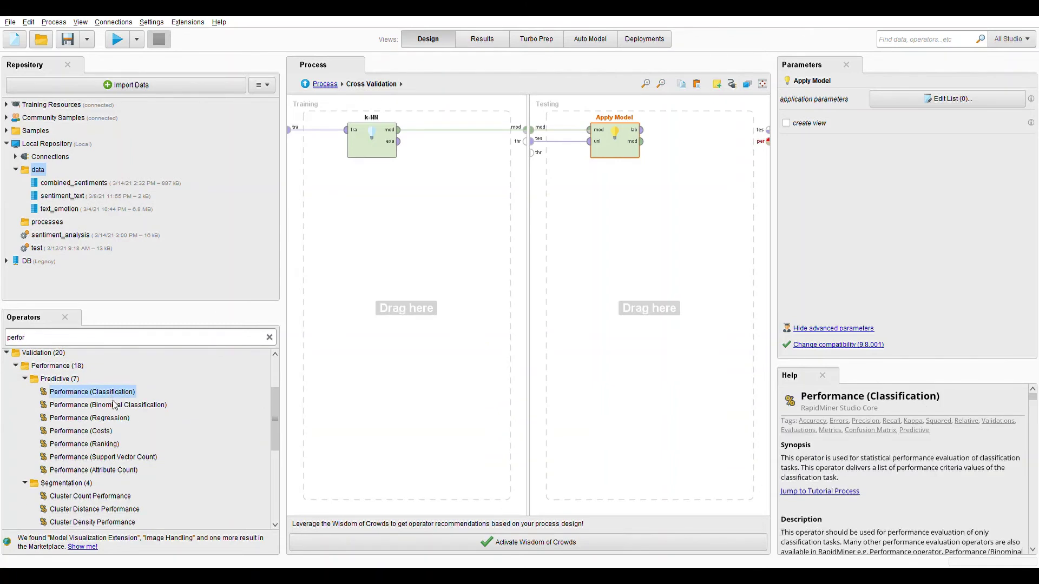
left_click(115, 406)
left_click_drag(92, 391, 593, 233)
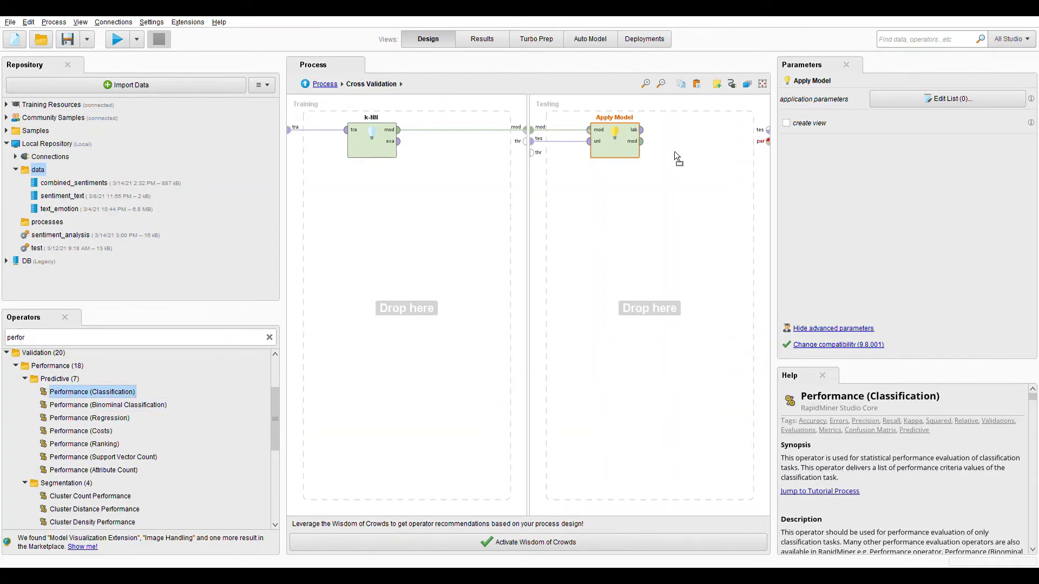
left_click_drag(674, 151, 686, 142)
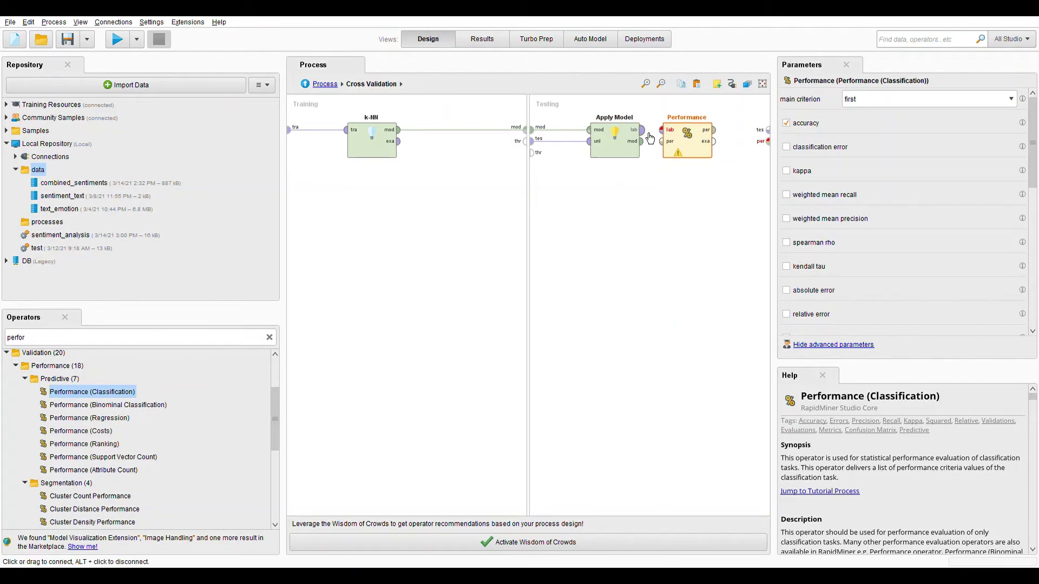
Connect Apply Model's labelled data to Performance, and its performance and example set outputs to the per and tes ports of Testing.
left_click(643, 130)
left_click(670, 132)
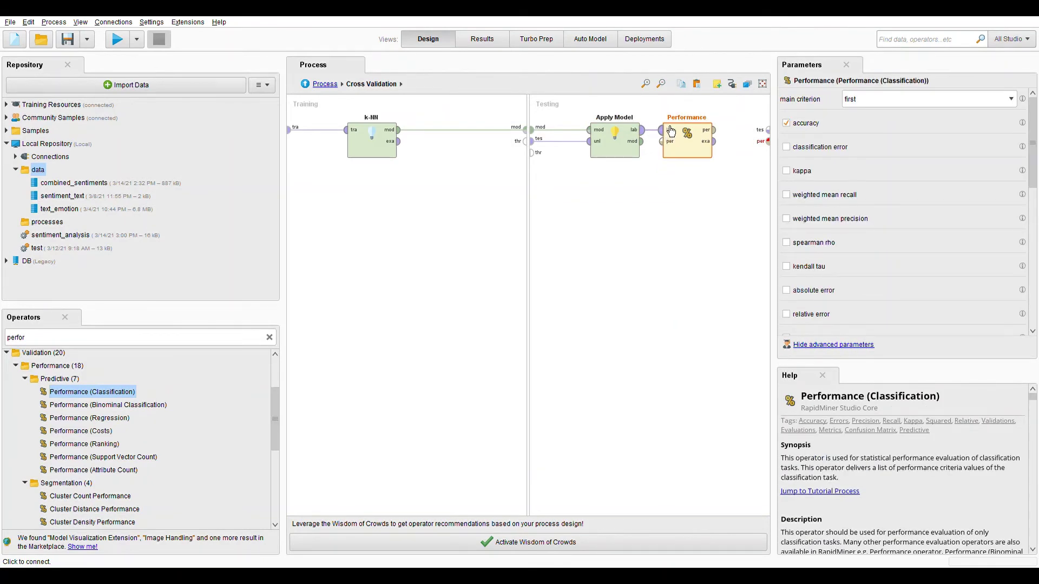
left_click_drag(719, 135, 768, 139)
left_click(721, 148)
left_click(714, 141)
left_click(769, 130)
left_click(773, 134)
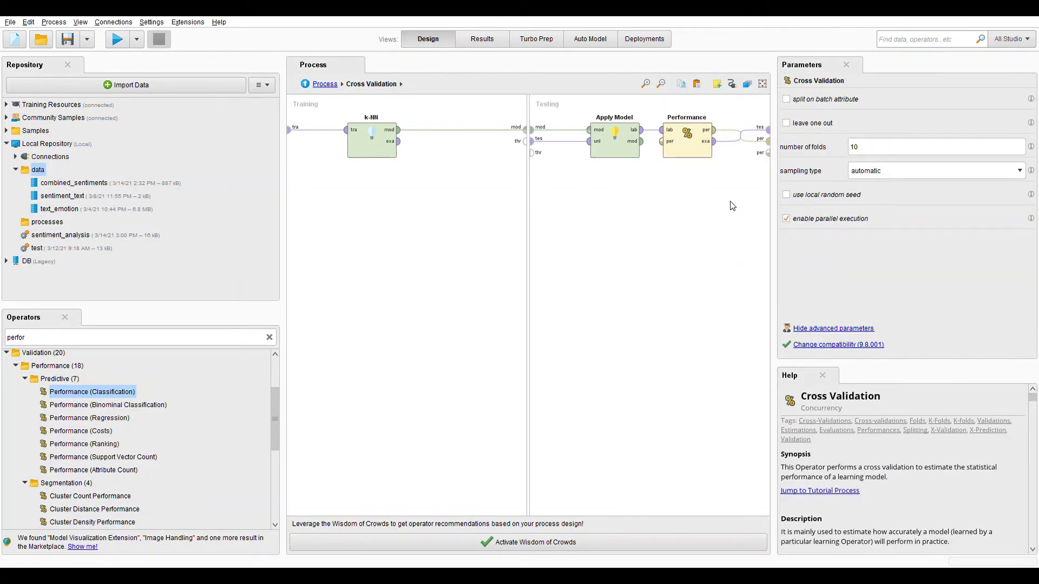
Review the criteria of the Performance operator and enable classification error.
left_click(686, 143)
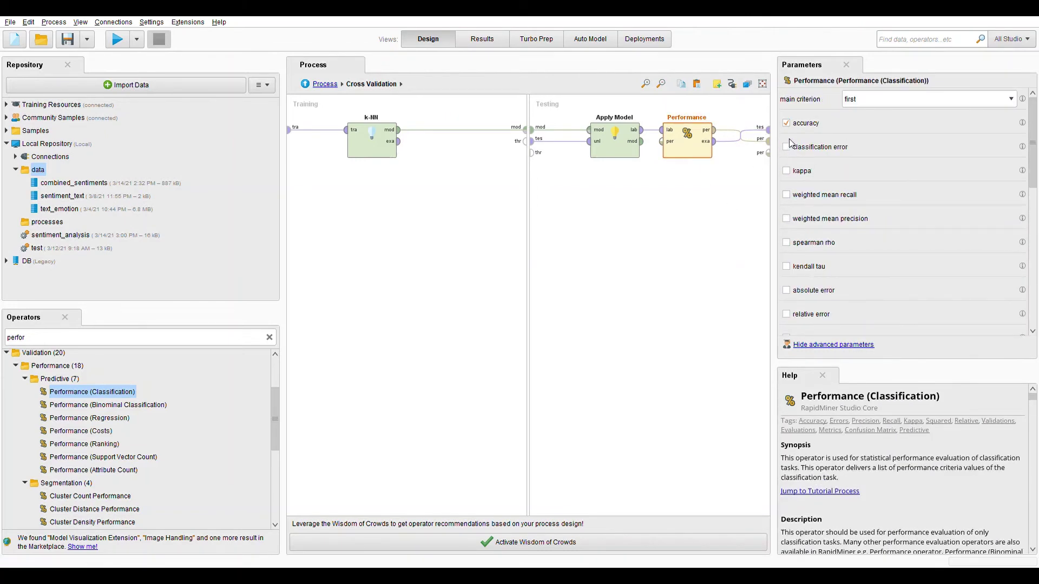
scroll(832, 170, "down", 5)
scroll(831, 171, "down", 6)
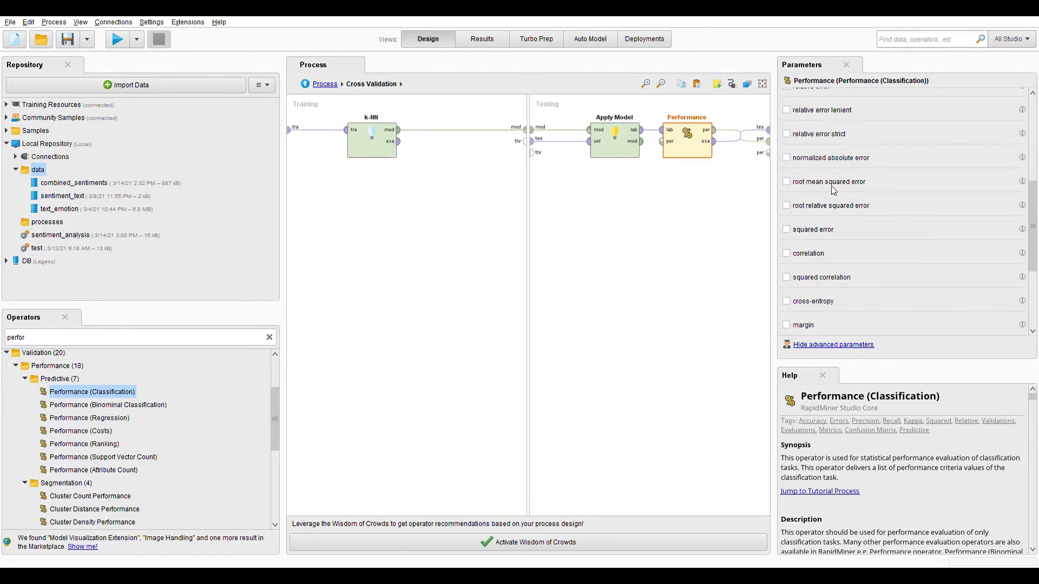
scroll(830, 184, "up", 11)
scroll(819, 165, "up", 1)
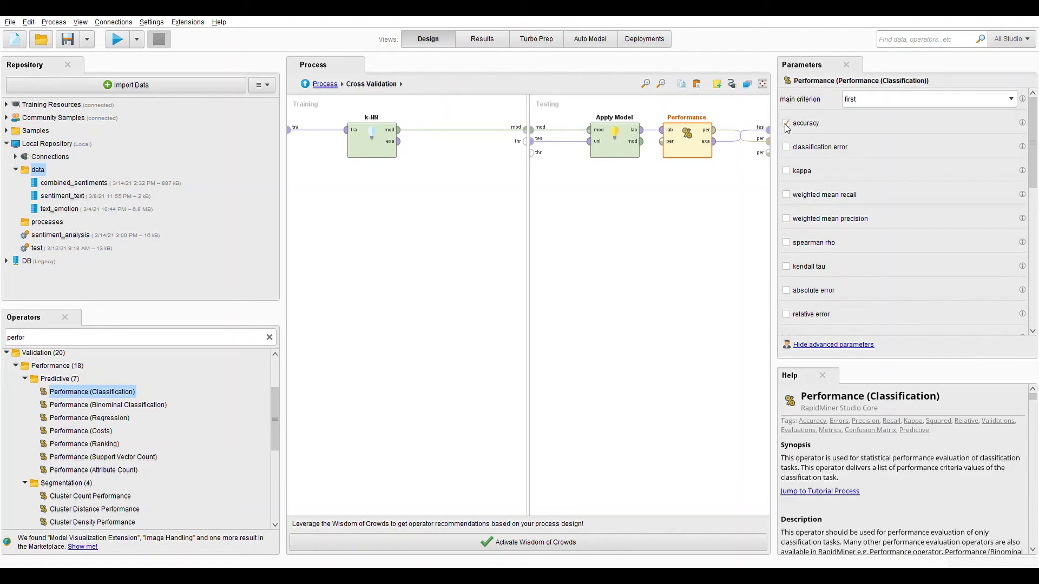
scroll(790, 146, "down", 10)
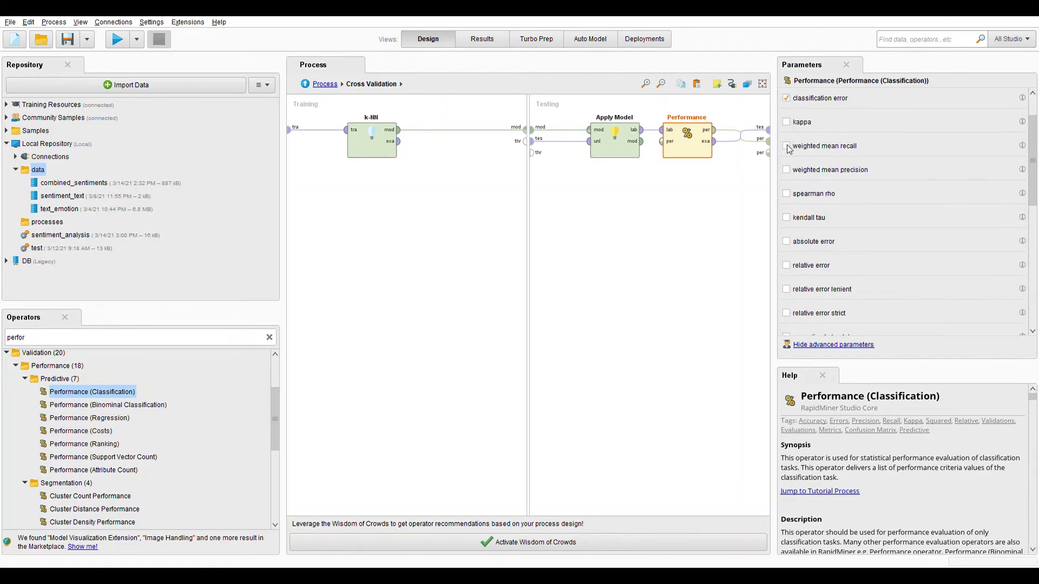
scroll(813, 194, "down", 1)
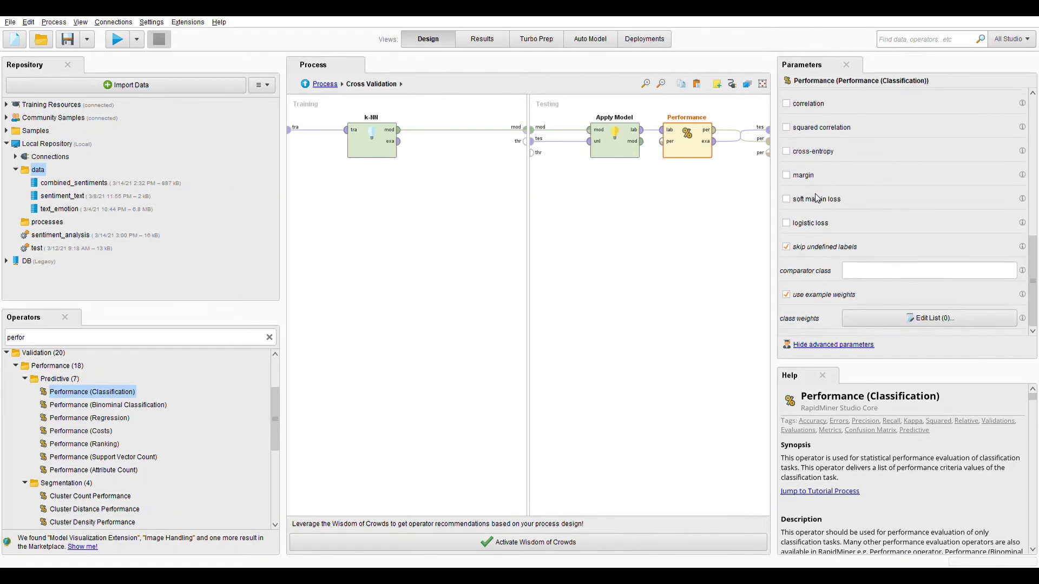
scroll(815, 193, "up", 10)
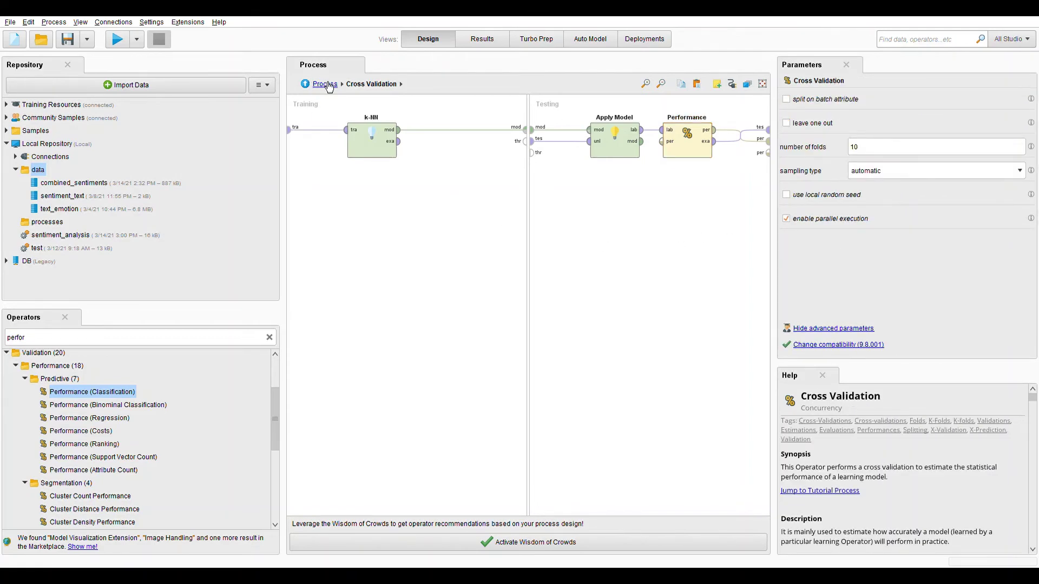
Return to the main process and connect Cross Validation's performance and test result set outputs to the process result ports.
left_click(326, 84)
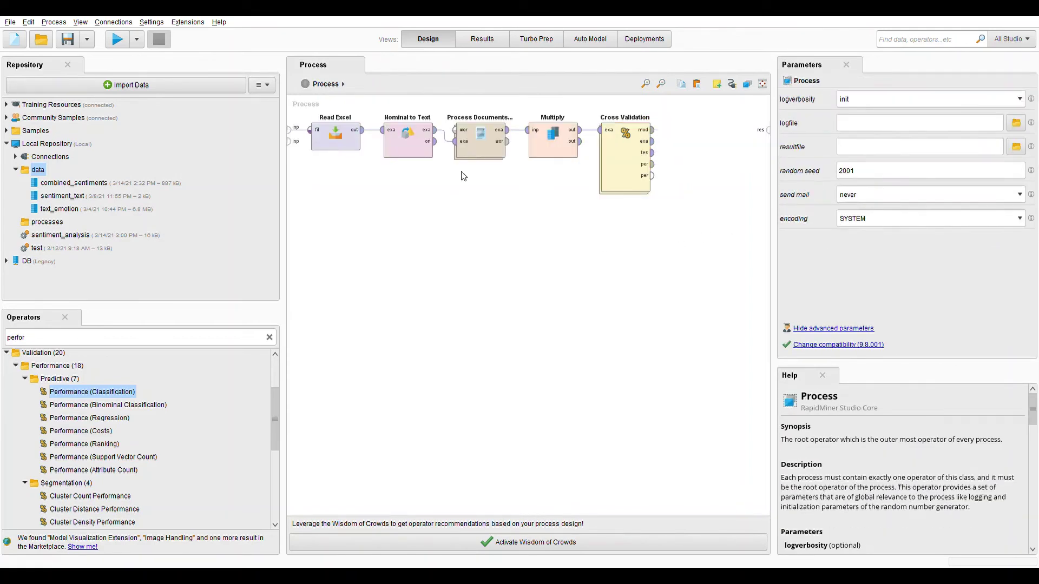
left_click(652, 164)
left_click(768, 130)
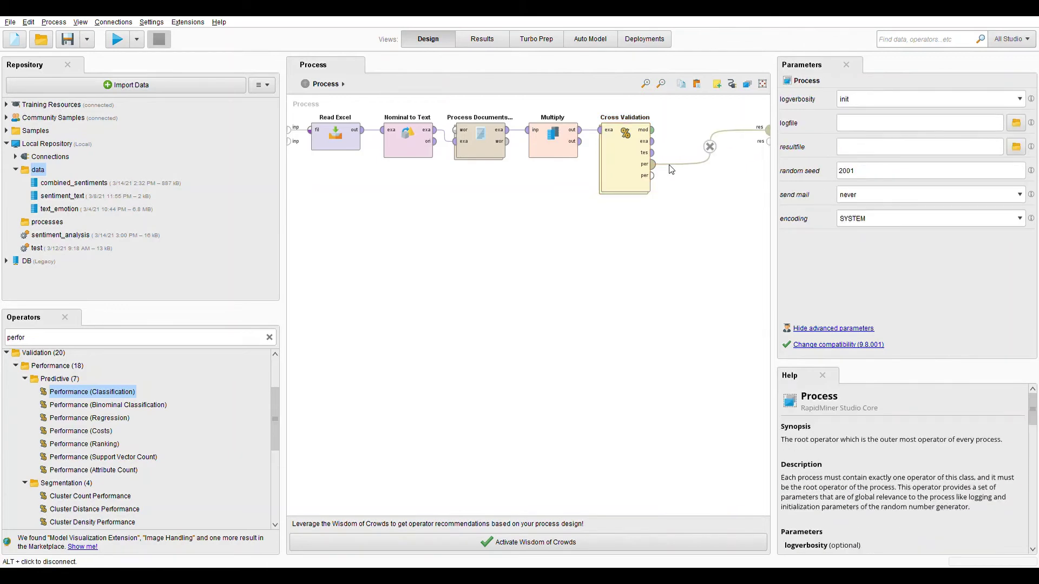
left_click(653, 153)
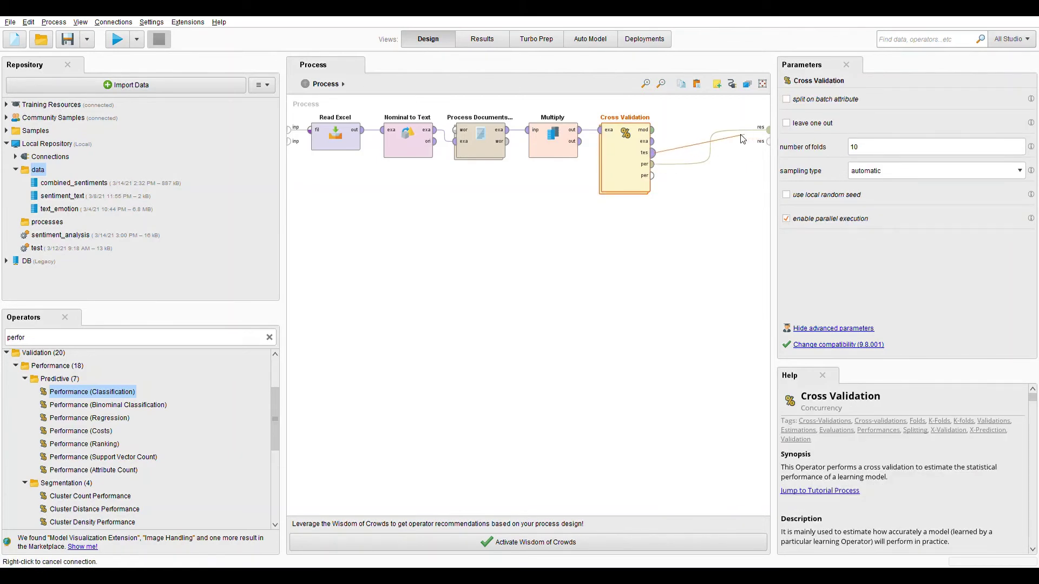
left_click(768, 141)
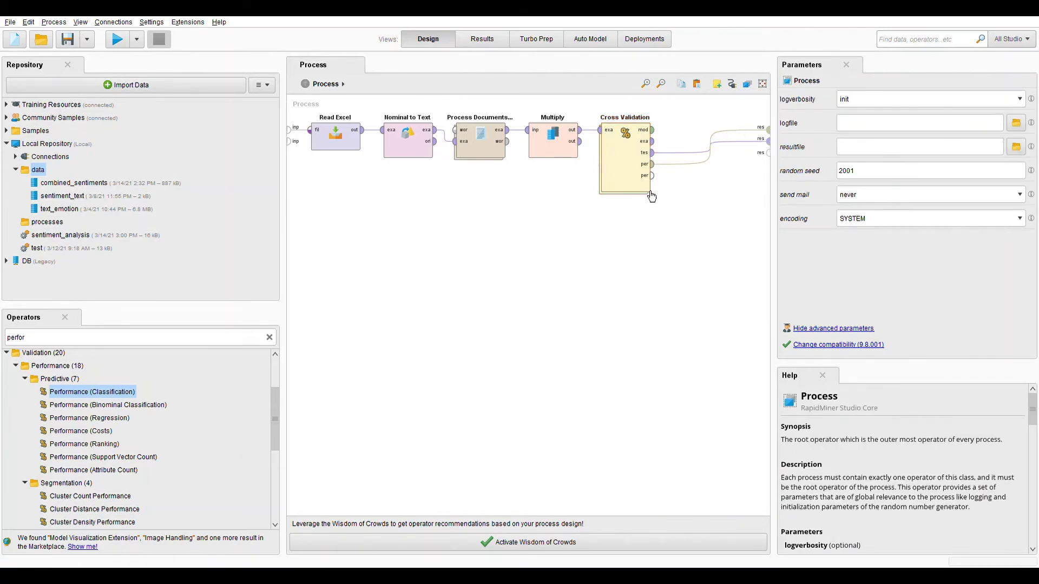
Search the operators for "naive".
double_click(192, 341)
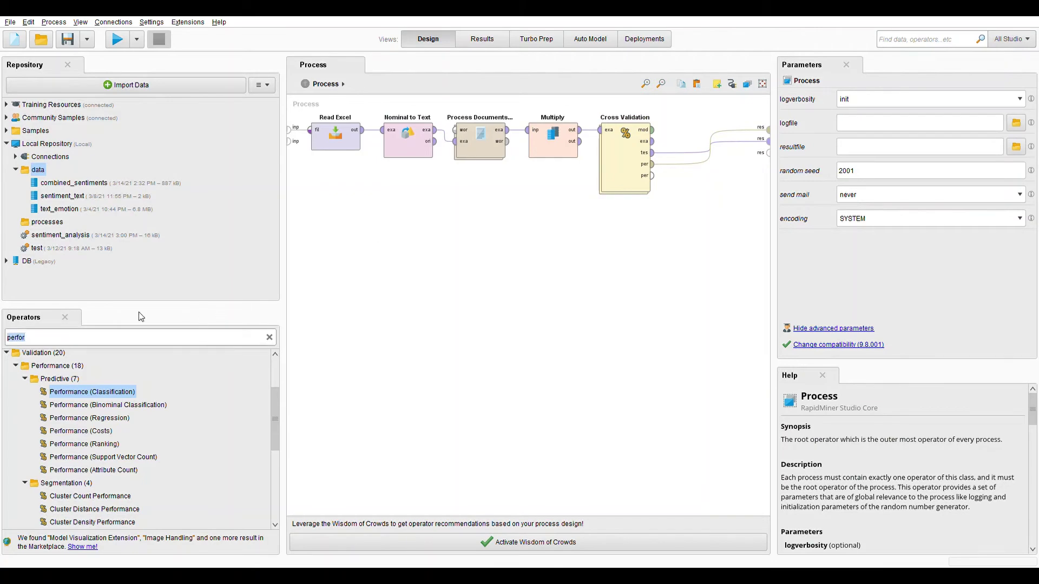
left_click_drag(81, 392, 63, 368)
type("naive")
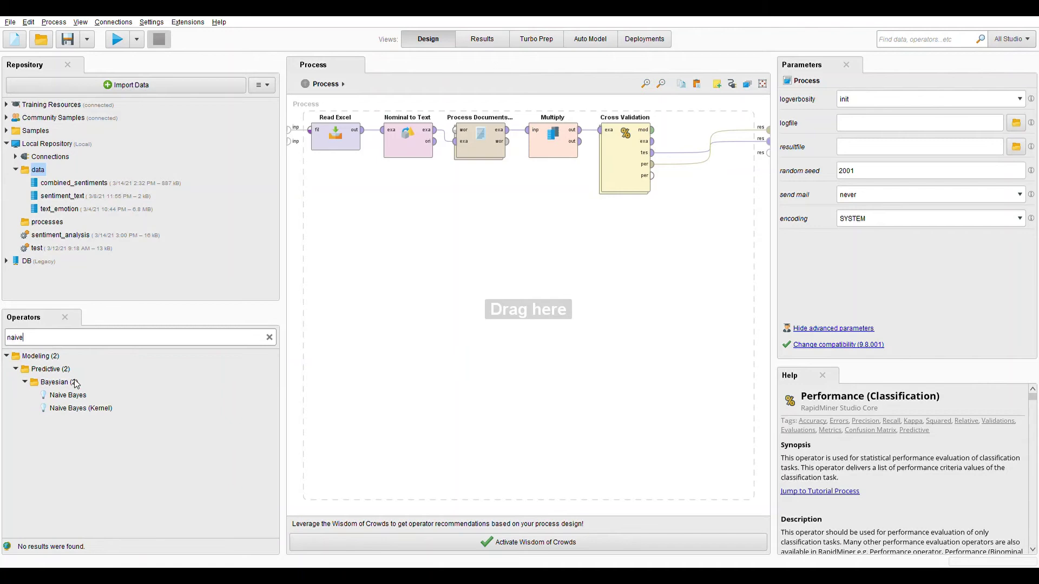
left_click_drag(68, 395, 628, 240)
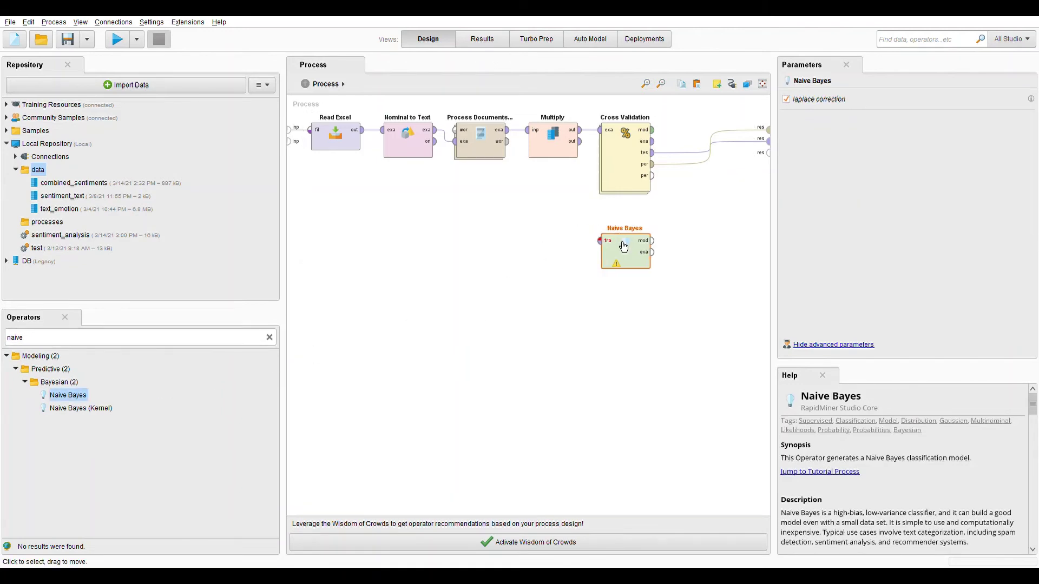
left_click(580, 141)
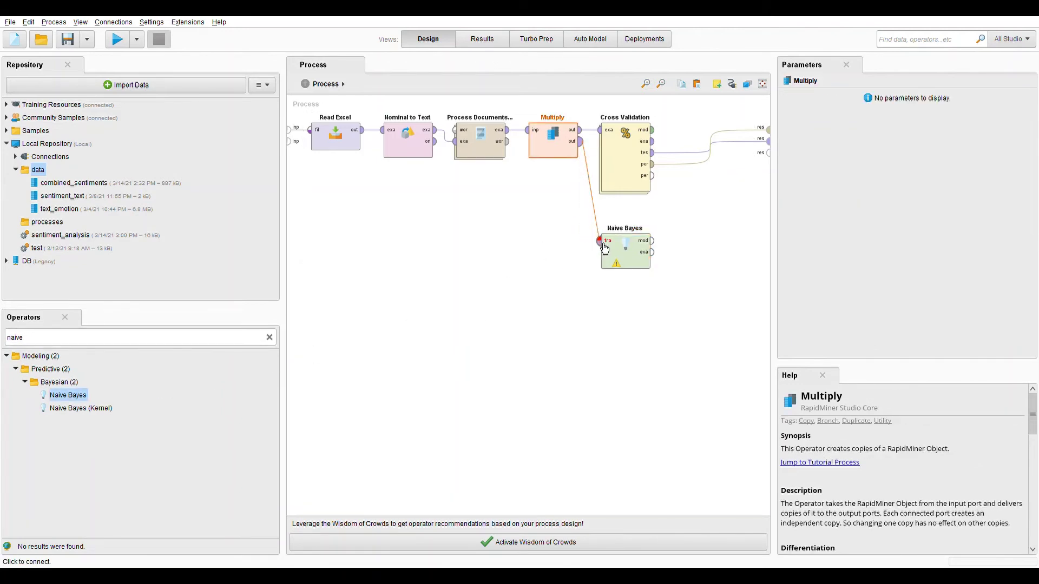
right_click(581, 213)
left_click(606, 263)
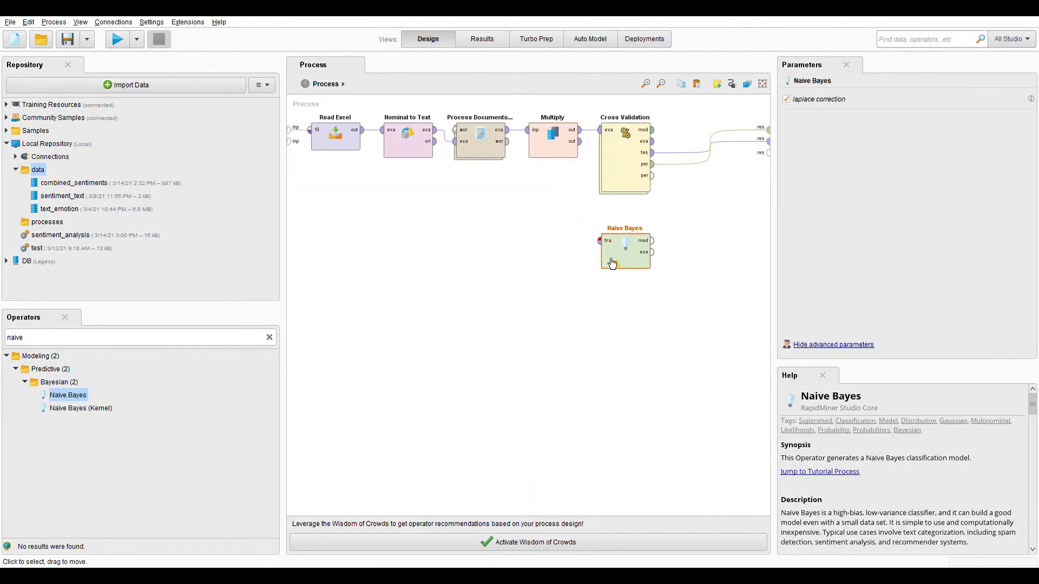
key("Delete")
Duplicate the Cross Validation operator, place the copy beneath the original, and connect Multiply's second output to its example set input.
left_click(612, 172)
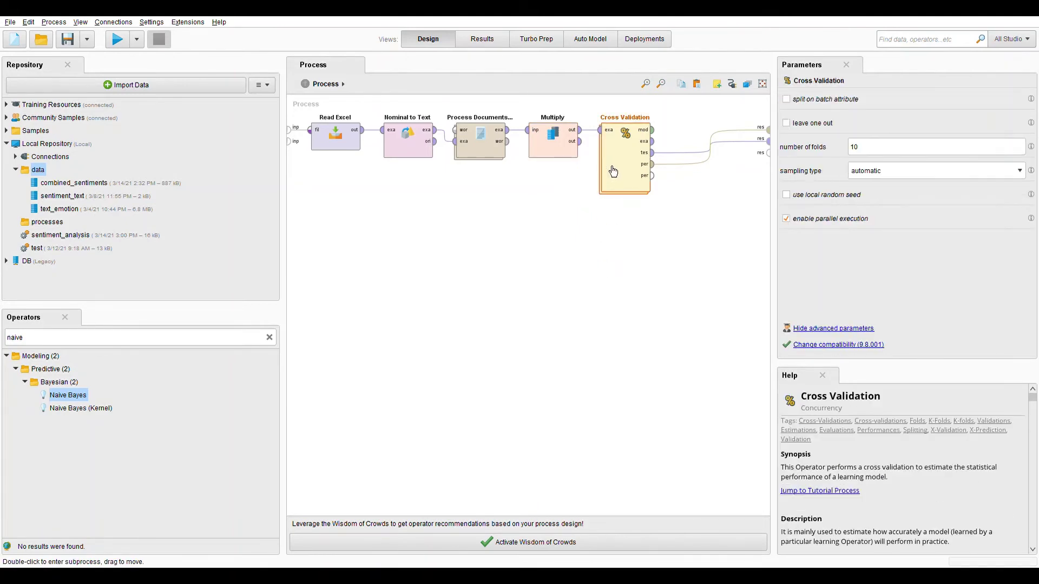
left_click(629, 281)
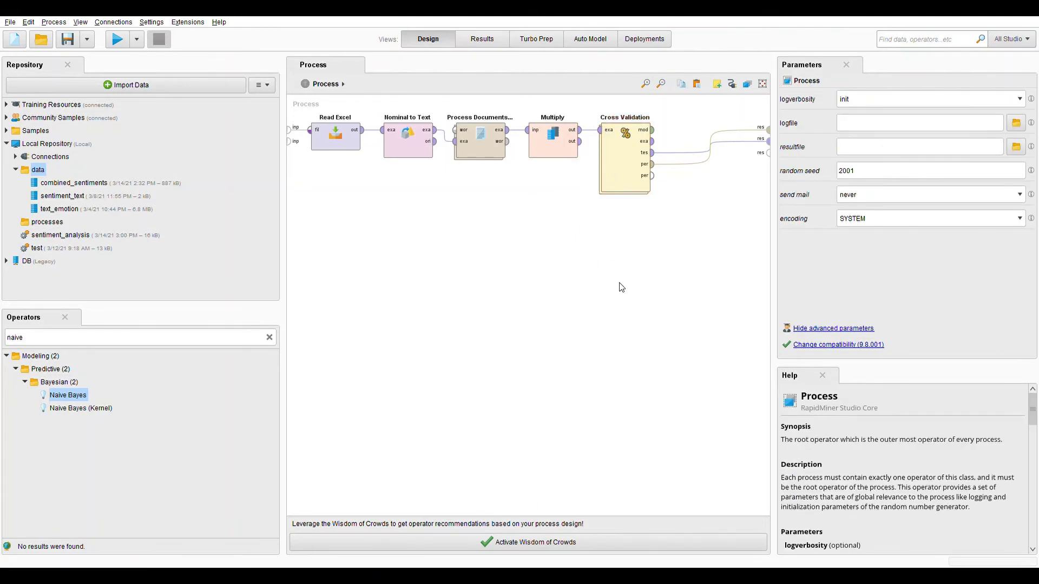
key("ctrl+v")
left_click_drag(622, 287, 622, 260)
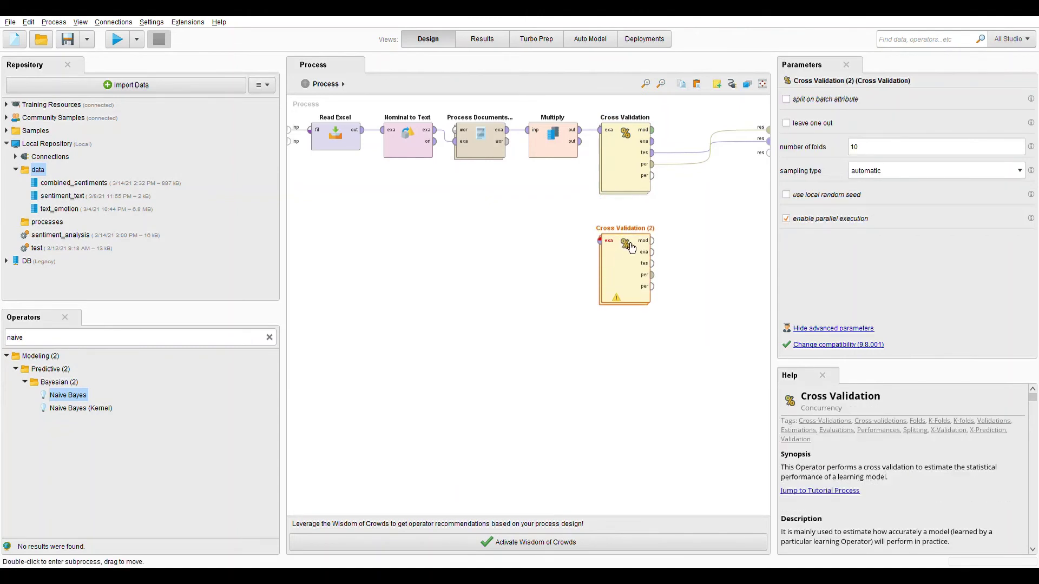
left_click_drag(584, 144, 599, 240)
Replace k-NN with Naive Bayes in the Training subprocess of Cross Validation (2).
left_click(625, 254)
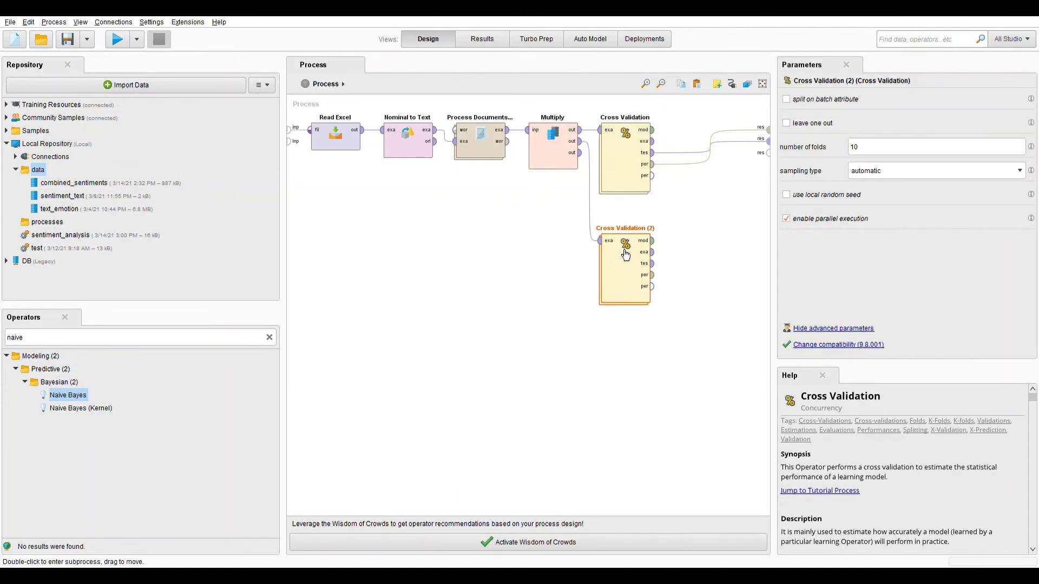
double_click(628, 249)
left_click(379, 145)
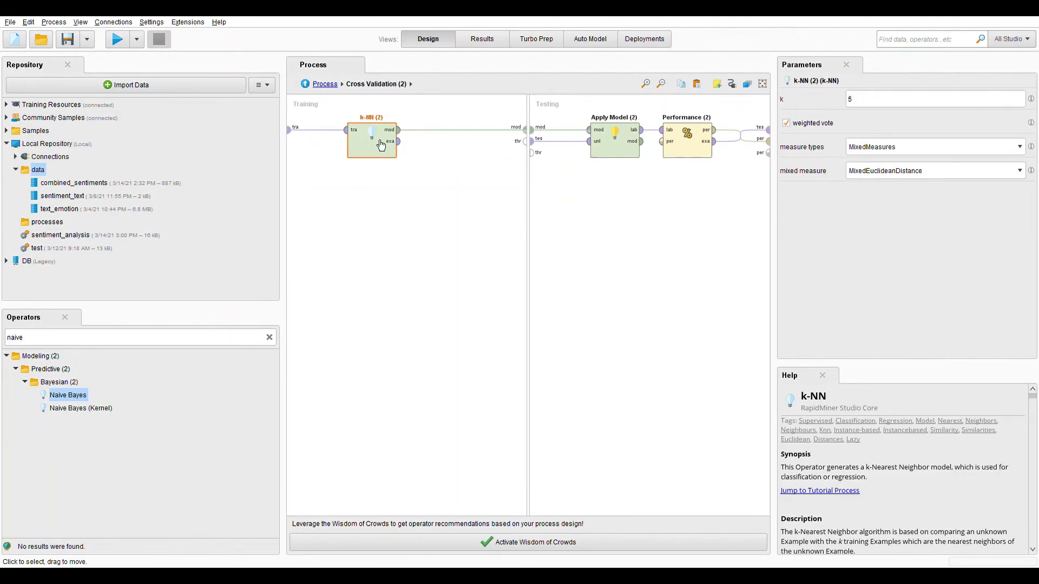
key("Delete")
left_click(118, 341)
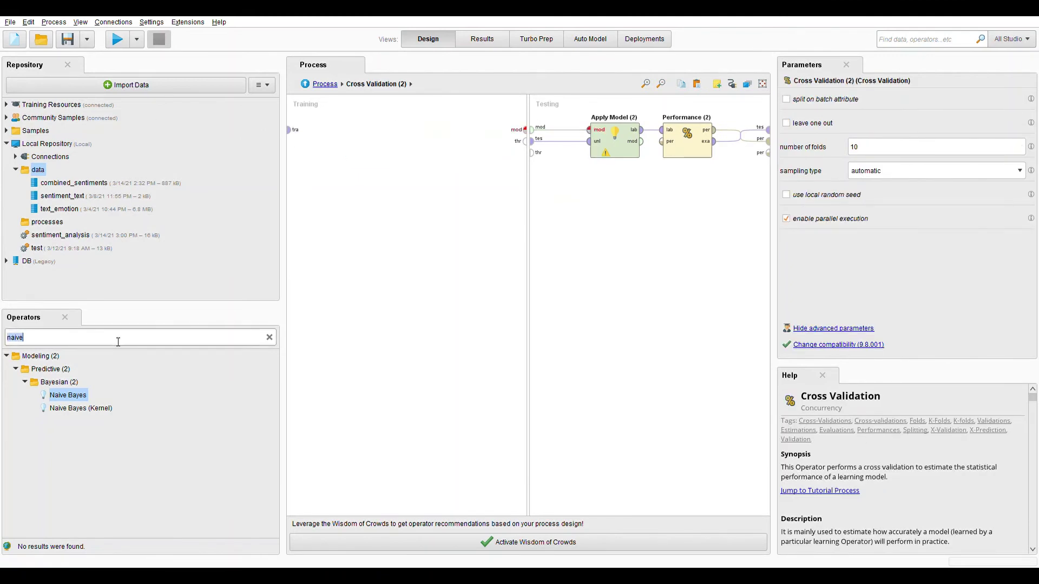
left_click_drag(68, 395, 382, 151)
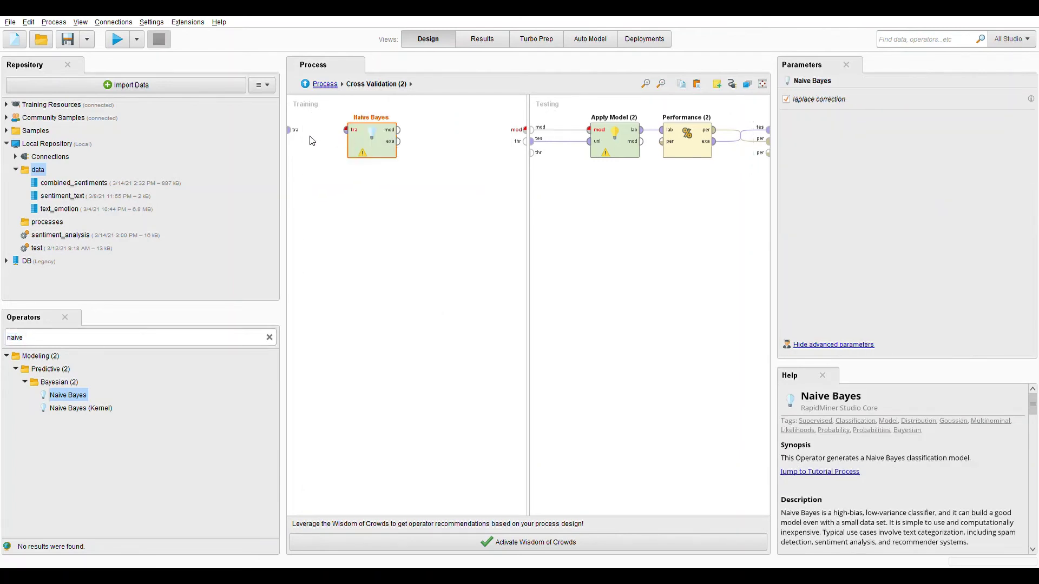
Connect the training input to Naive Bayes and its model output to the mod port of Training.
left_click(296, 130)
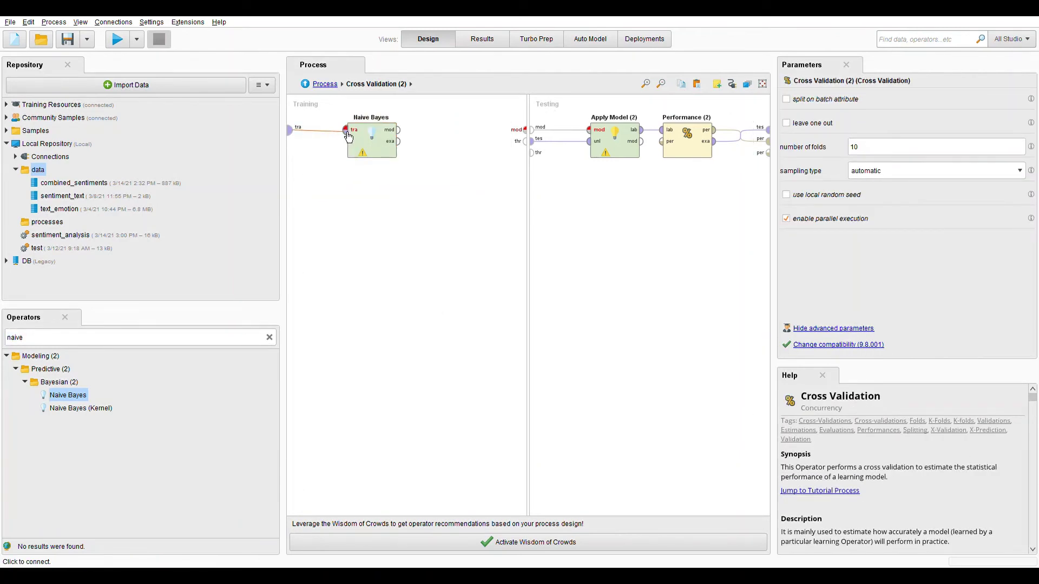
left_click(346, 130)
left_click(399, 130)
left_click(525, 129)
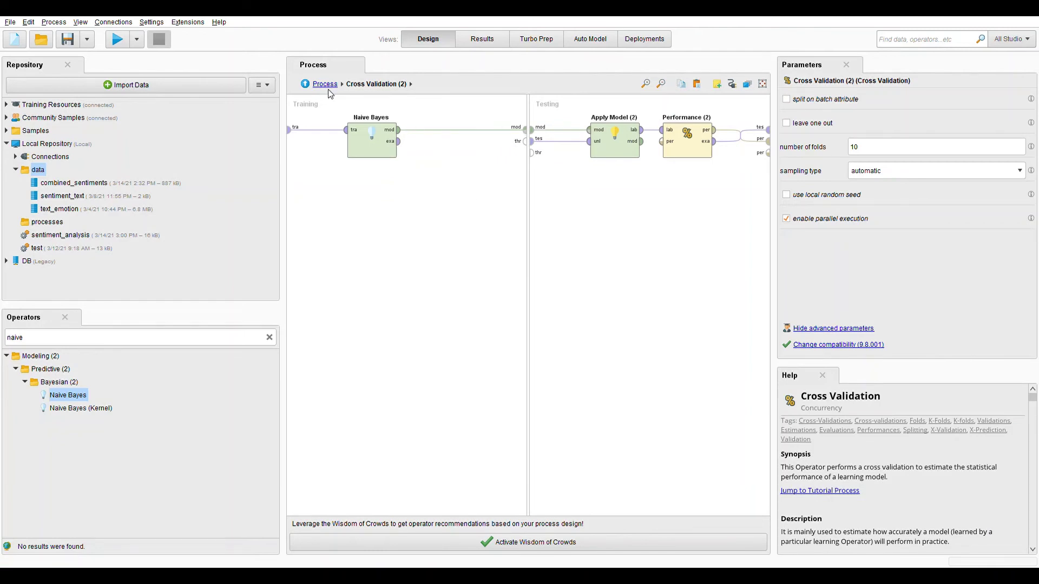
Return to the main process and connect Cross Validation (2)'s test result set and performance outputs to the free result ports.
left_click(325, 85)
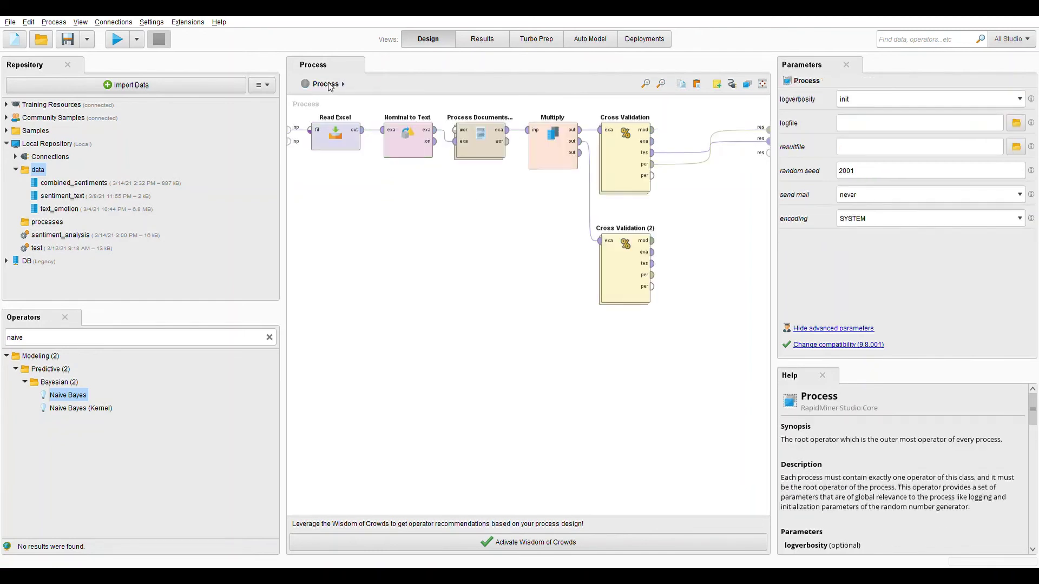
left_click(652, 263)
left_click(768, 152)
left_click(652, 275)
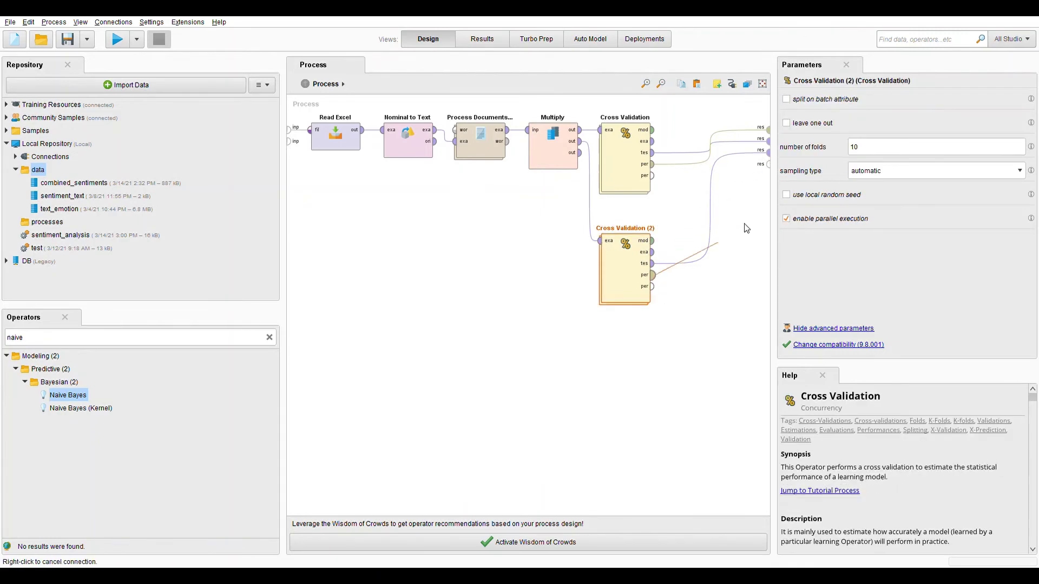
left_click(770, 169)
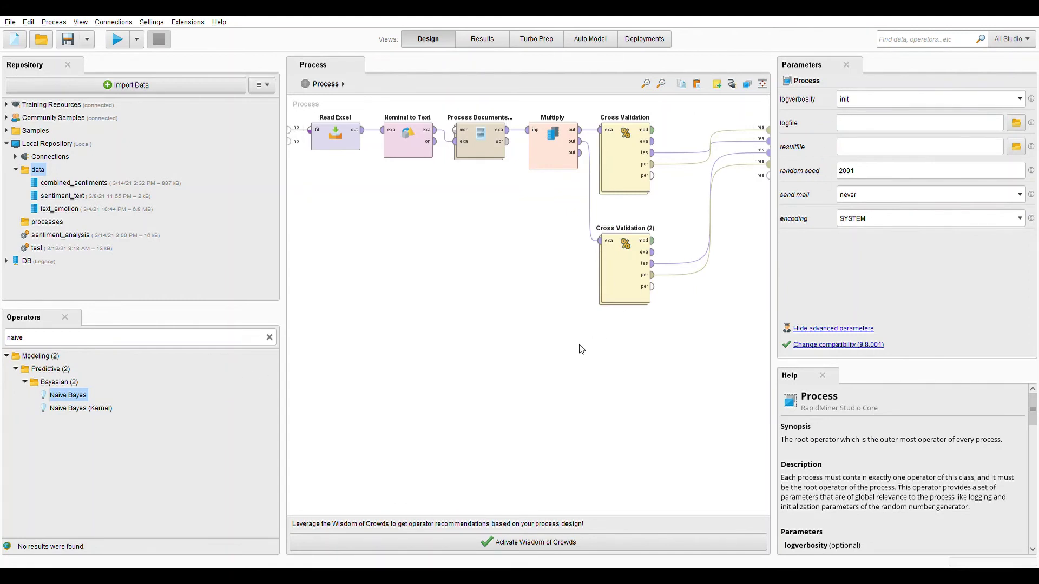
Run the process and check the execution progress inside the Process Documents from Data subprocess.
left_click(121, 40)
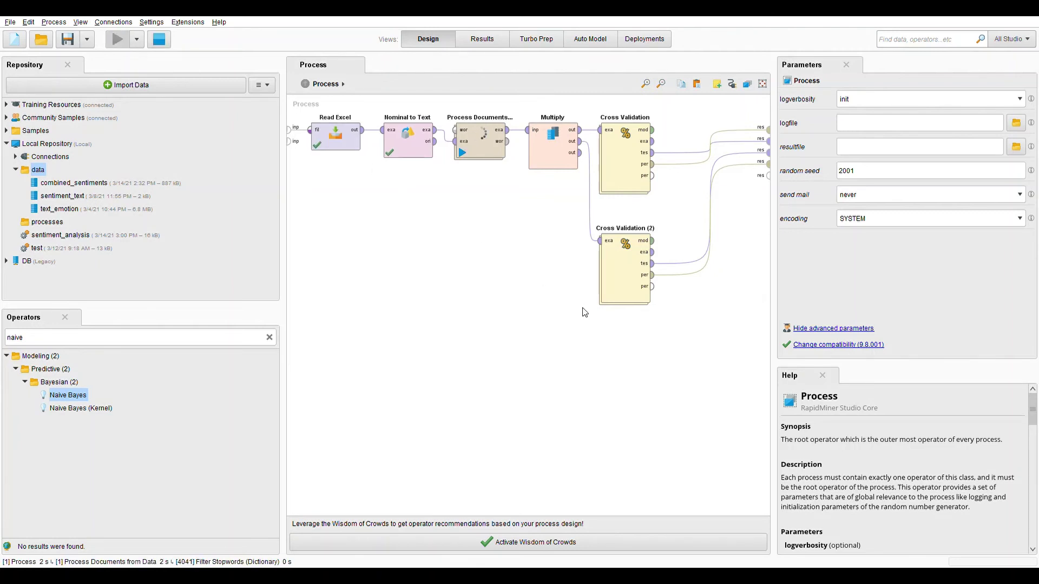
double_click(490, 139)
left_click(502, 241)
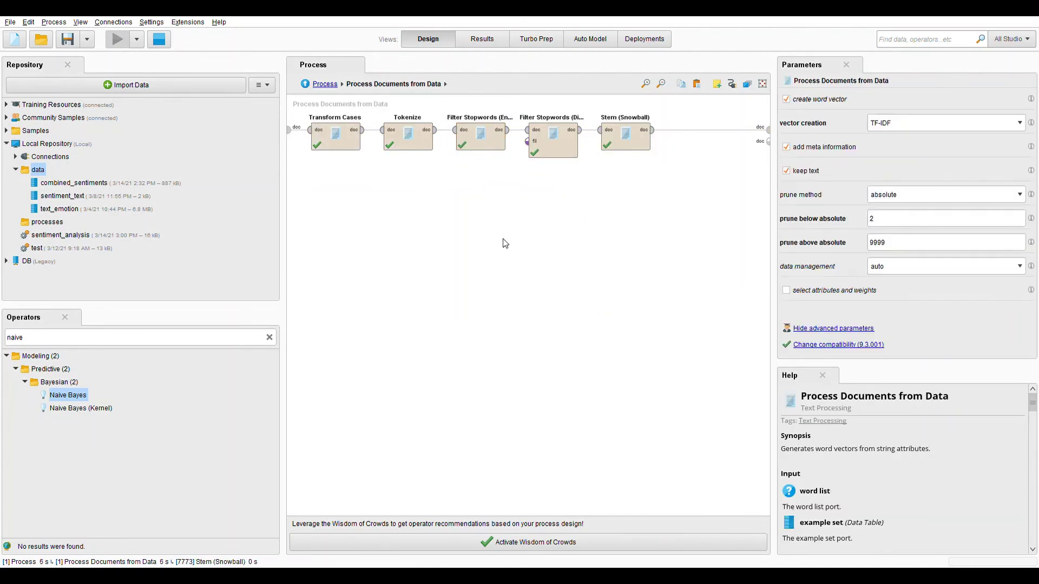
left_click(325, 85)
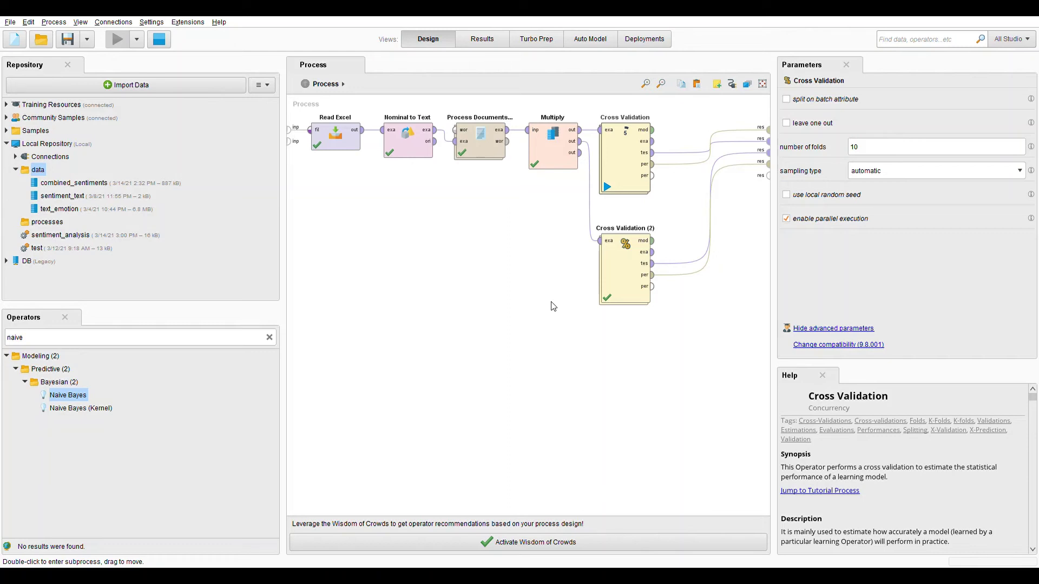
right_click(553, 306)
left_click(584, 369)
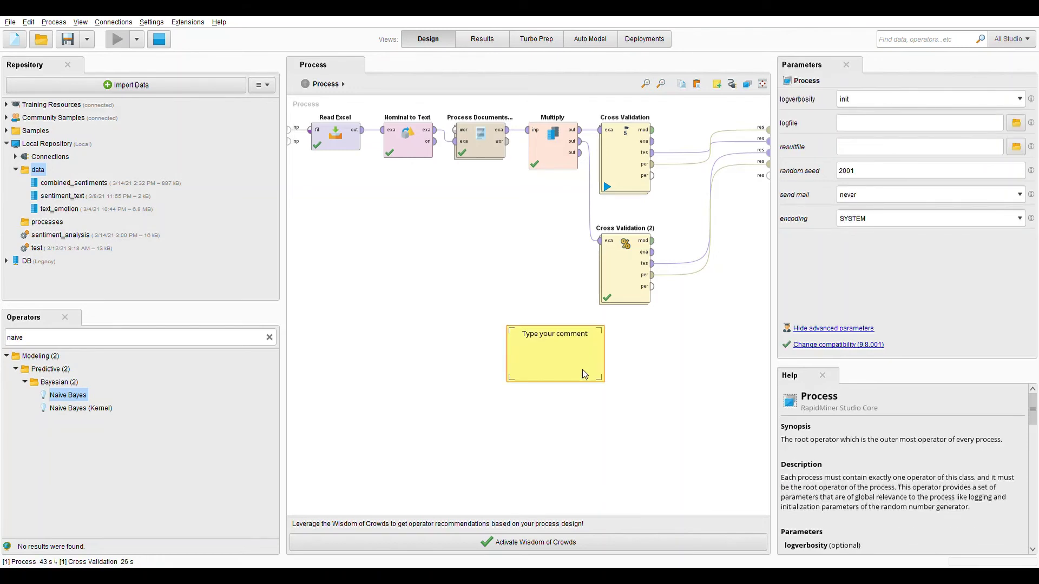
key("Delete")
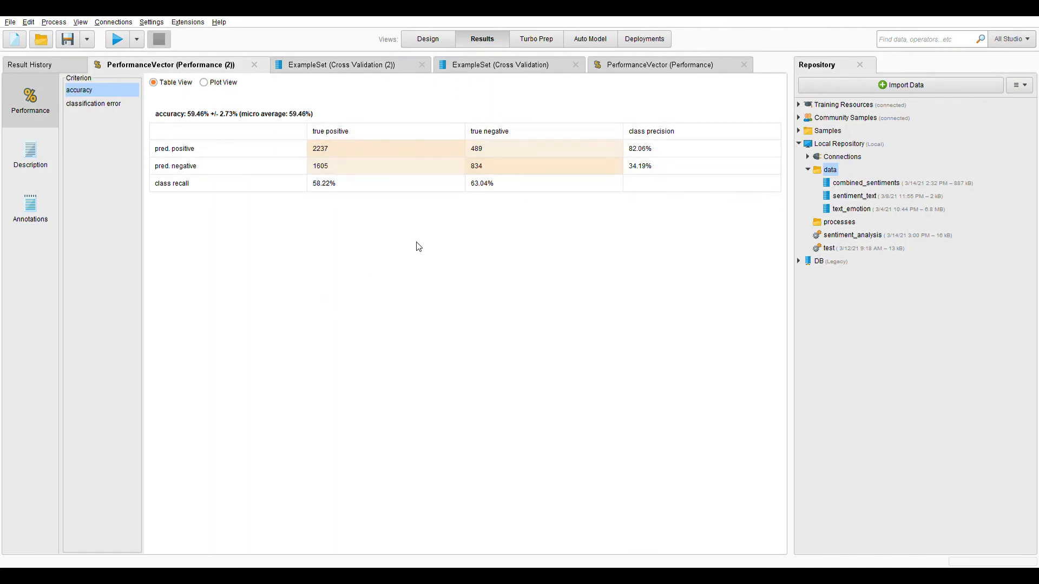
Place the PerformanceVector (Performance) result ahead of Performance (2) and compare the accuracy tables of the two models.
left_click_drag(631, 65, 194, 71)
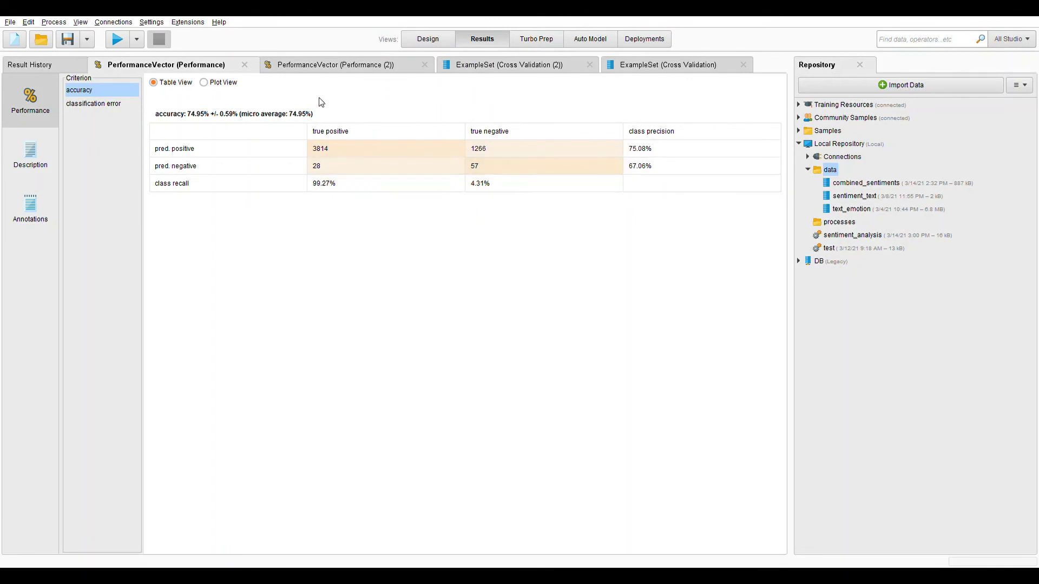
left_click(339, 63)
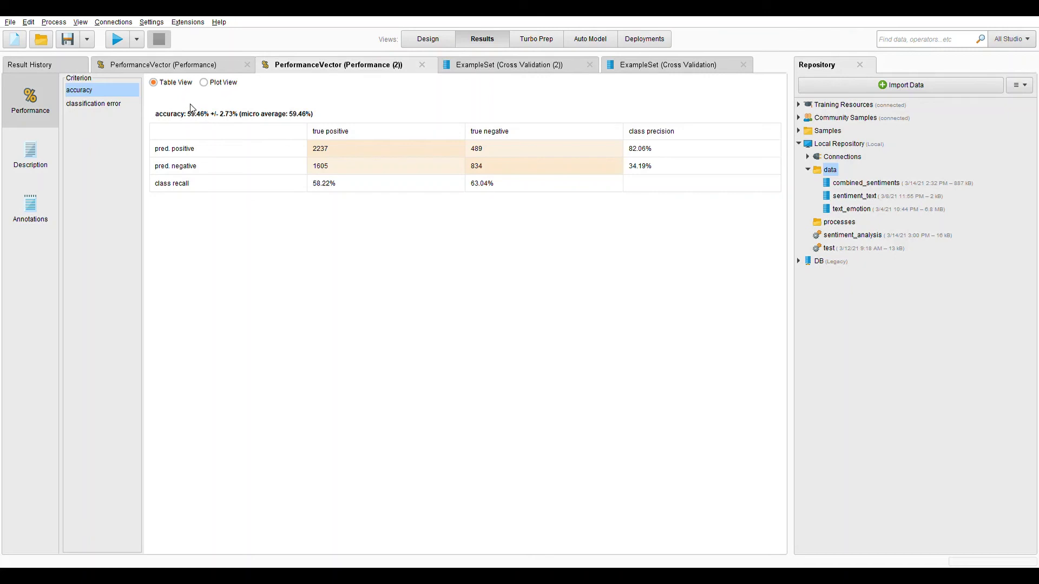
left_click(215, 69)
left_click(296, 71)
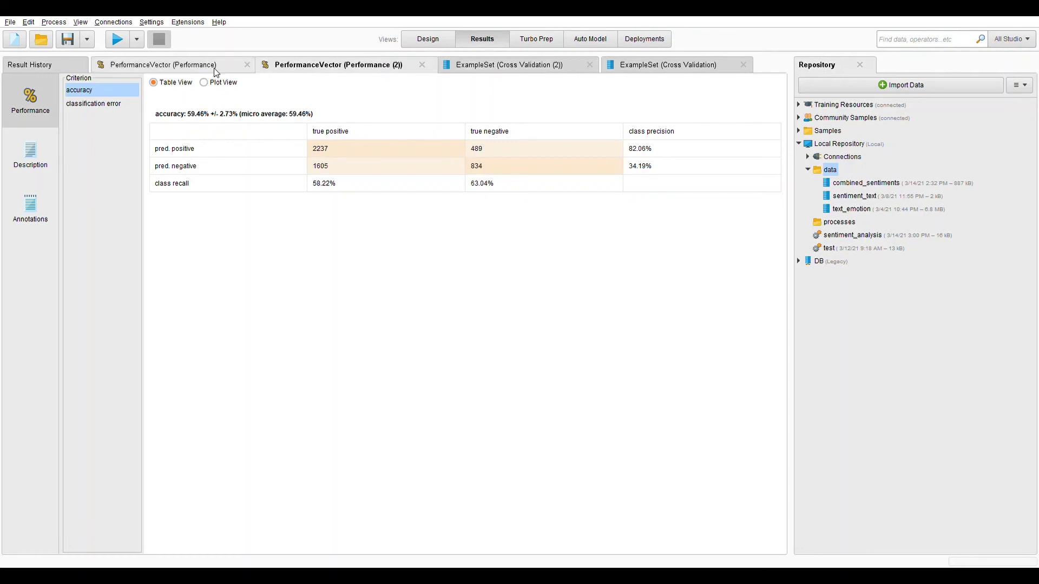
Place ExampleSet (Cross Validation) ahead of Cross Validation (2), widen its class and prediction(class) columns, and sort by class in descending order.
left_click_drag(668, 65, 521, 68)
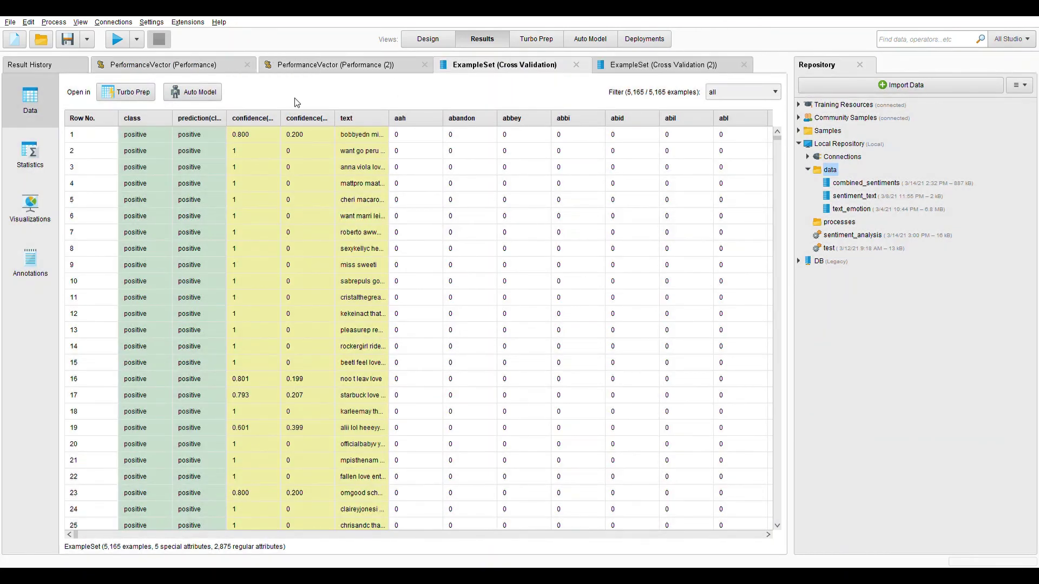
left_click_drag(227, 123, 260, 123)
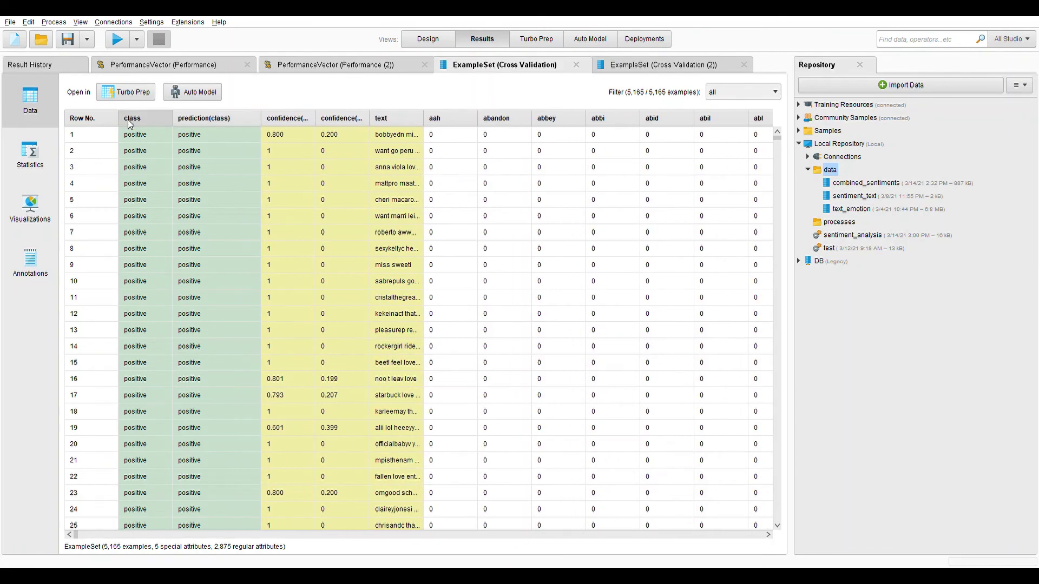
left_click_drag(172, 121, 193, 120)
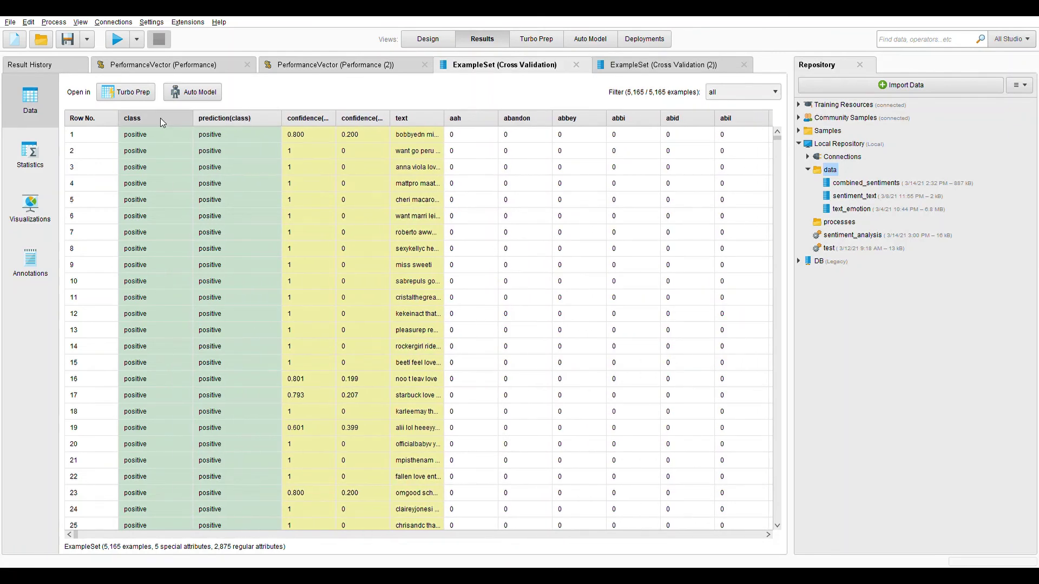
left_click(160, 118)
left_click(161, 118)
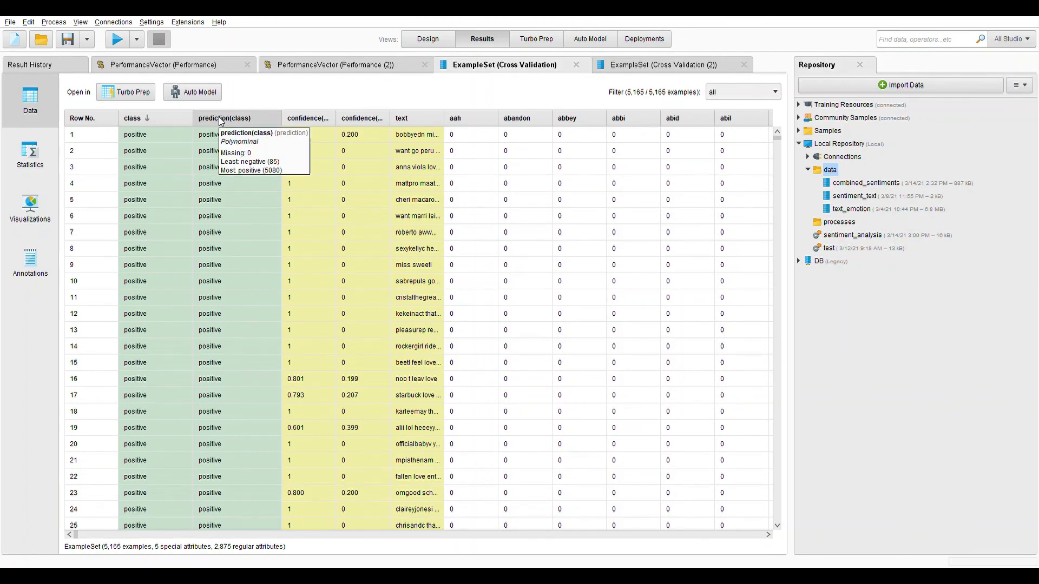
Widen the confidence(positive) column and sort the example set by it in descending order.
left_click_drag(336, 119, 367, 120)
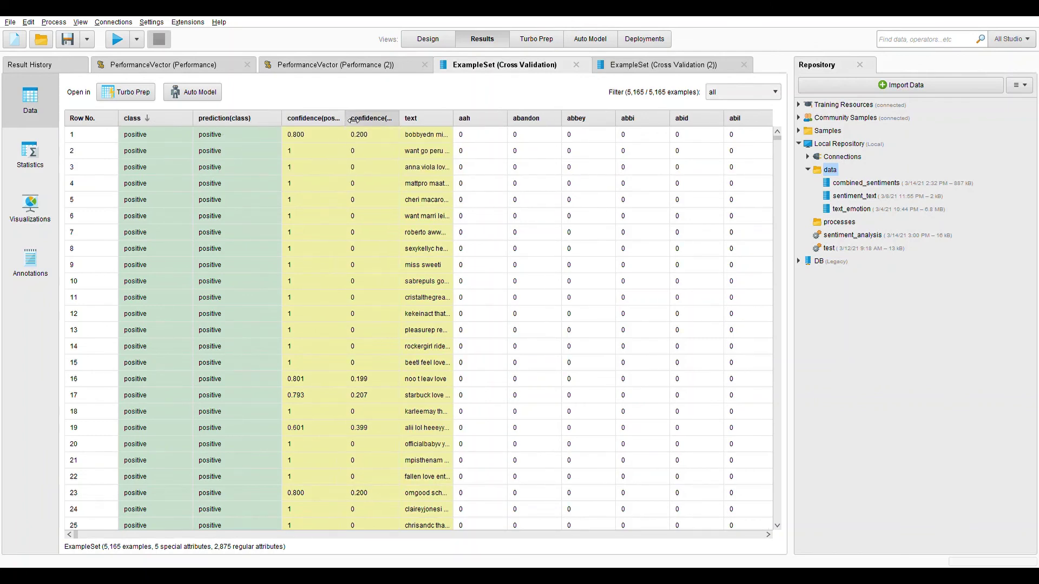
left_click(301, 121)
left_click(302, 121)
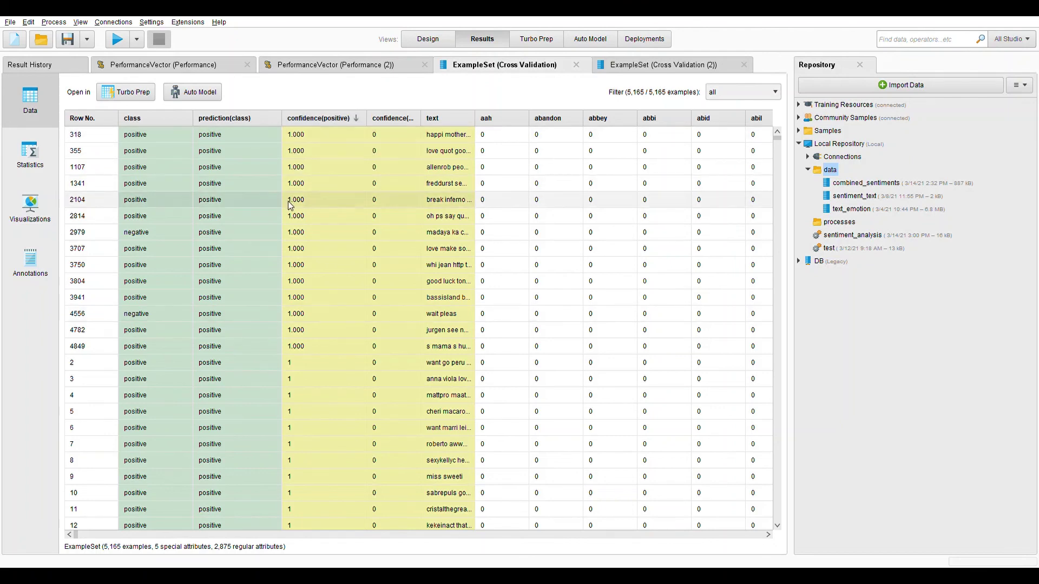
Widen the confidence(negative) column and sort the Cross Validation example set by it in descending order.
scroll(223, 348, "down", 10)
scroll(217, 357, "down", 5)
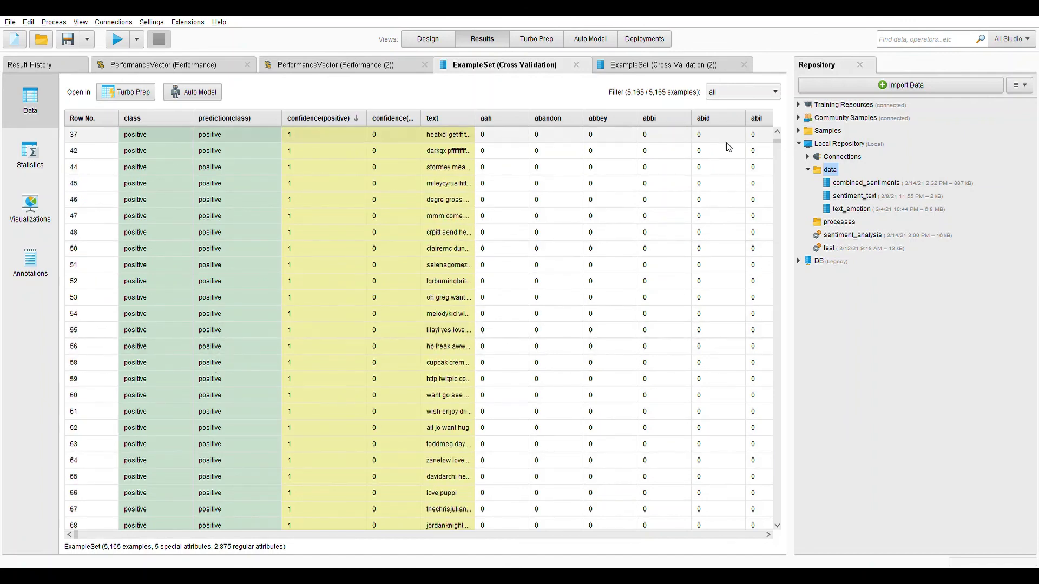
scroll(750, 149, "down", 5)
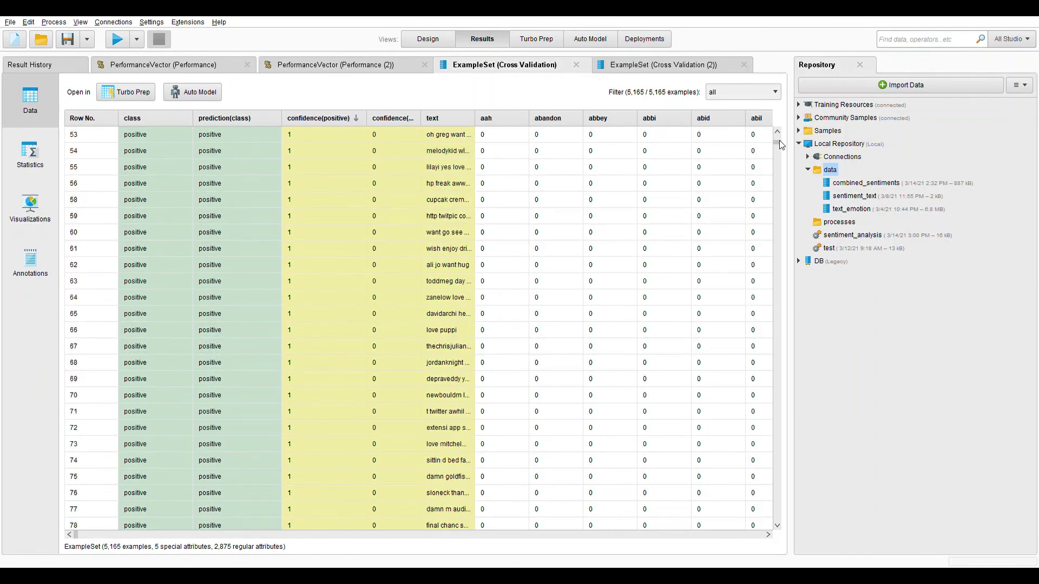
left_click_drag(777, 143, 777, 136)
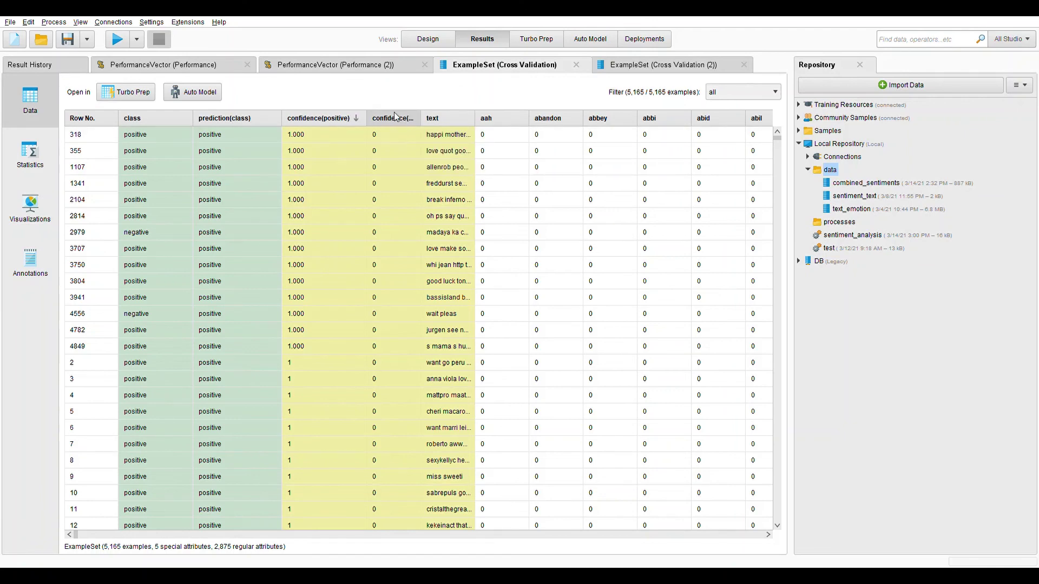
left_click_drag(421, 118, 468, 121)
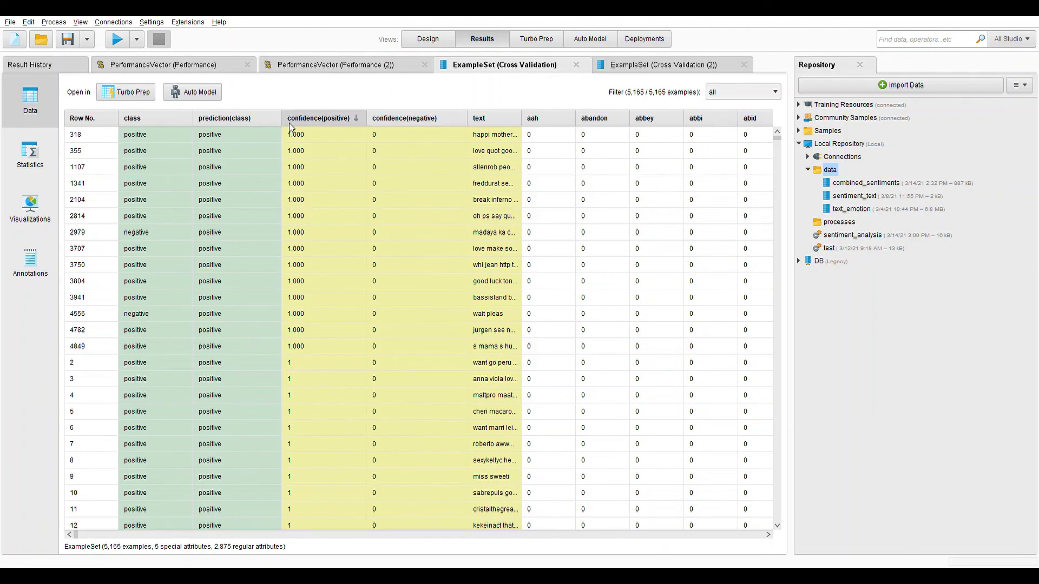
left_click(404, 121)
left_click(409, 120)
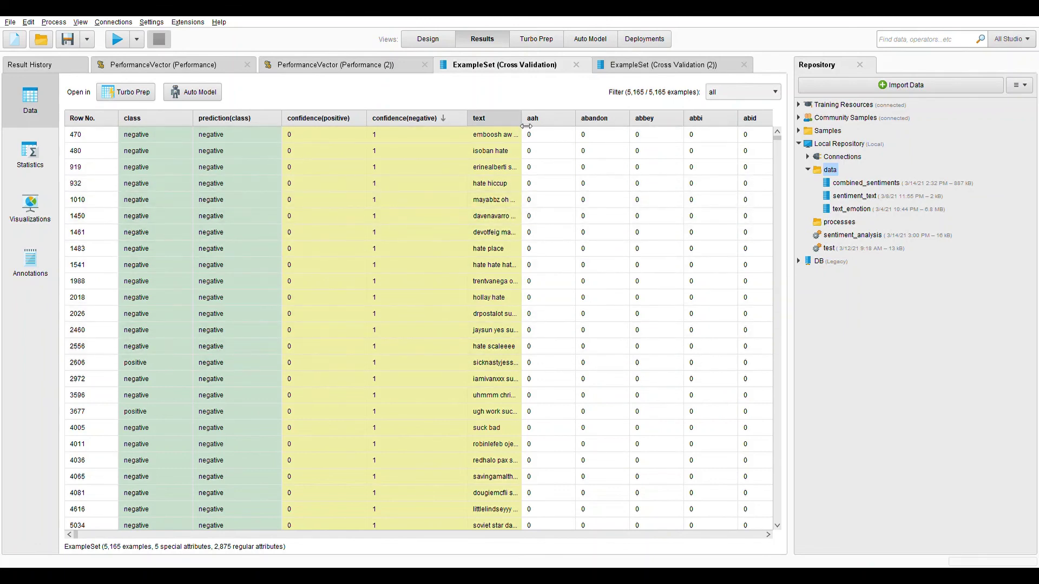
Widen the text column and examine the texts predicted negative with the highest confidence, along with their word-vector values.
left_click_drag(520, 118, 599, 120)
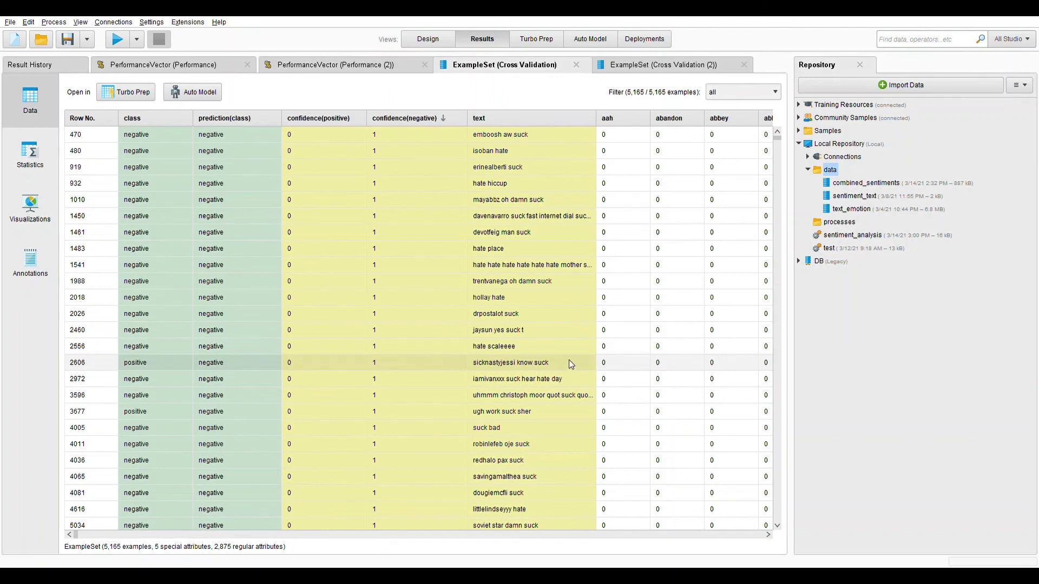
scroll(261, 414, "down", 1)
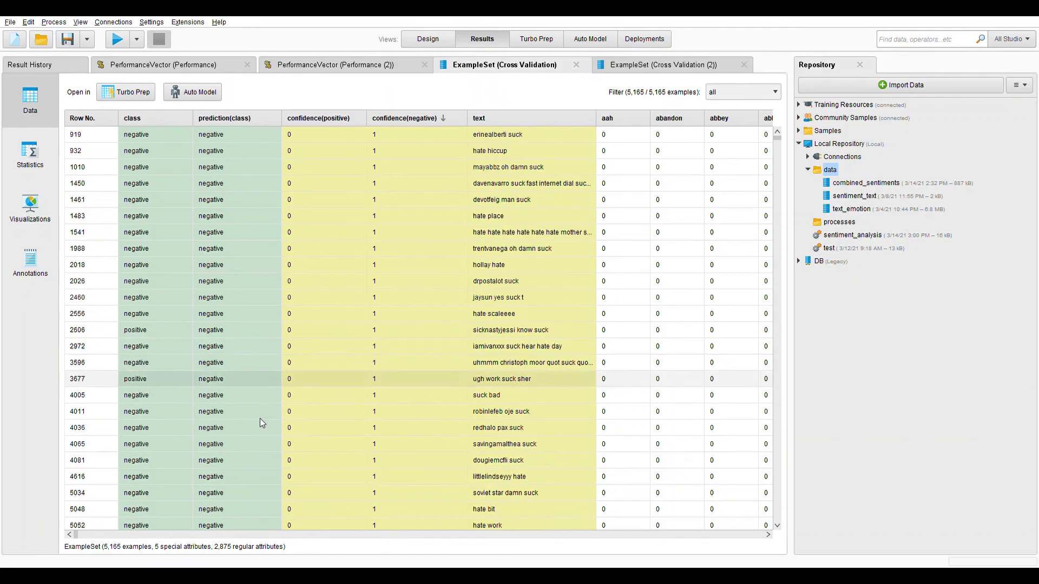
scroll(261, 419, "down", 4)
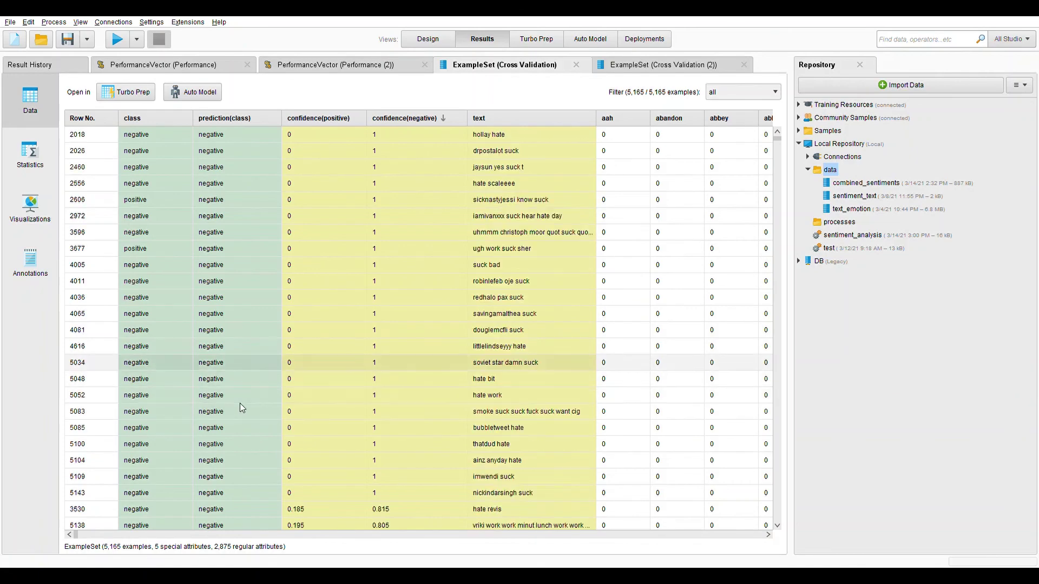
scroll(242, 408, "down", 3)
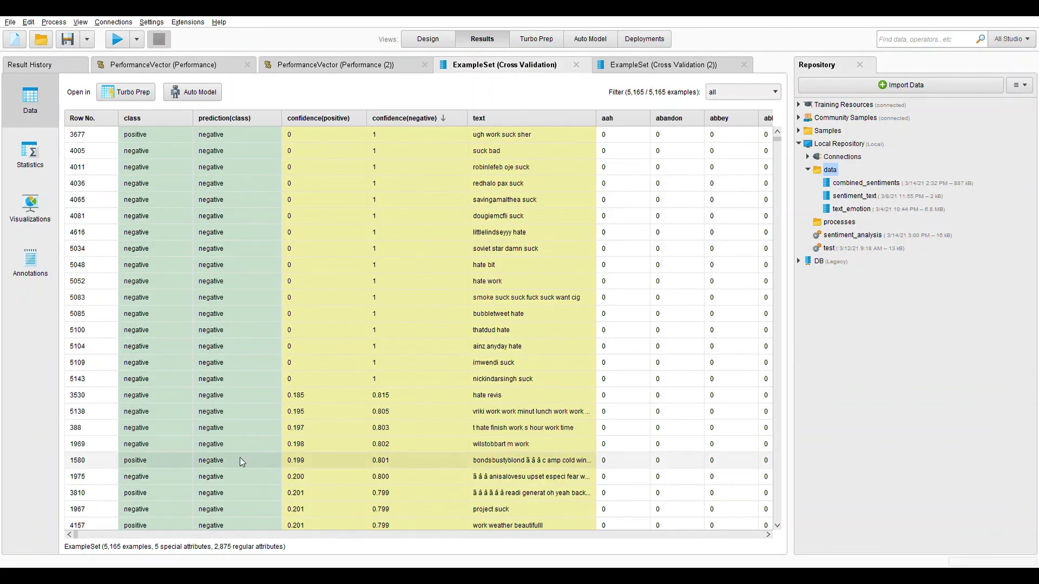
scroll(407, 411, "up", 7)
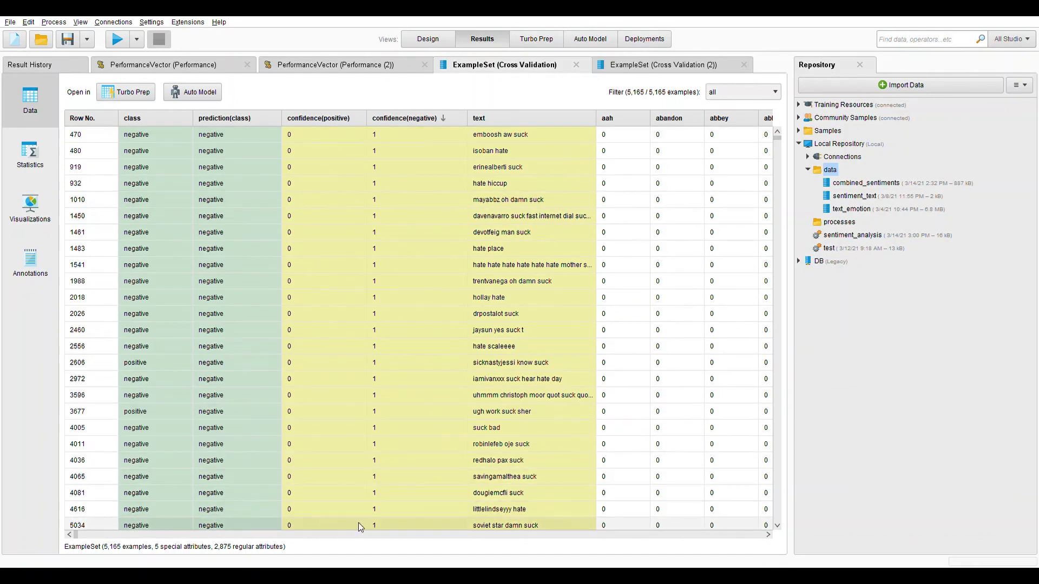
left_click_drag(76, 535, 193, 532)
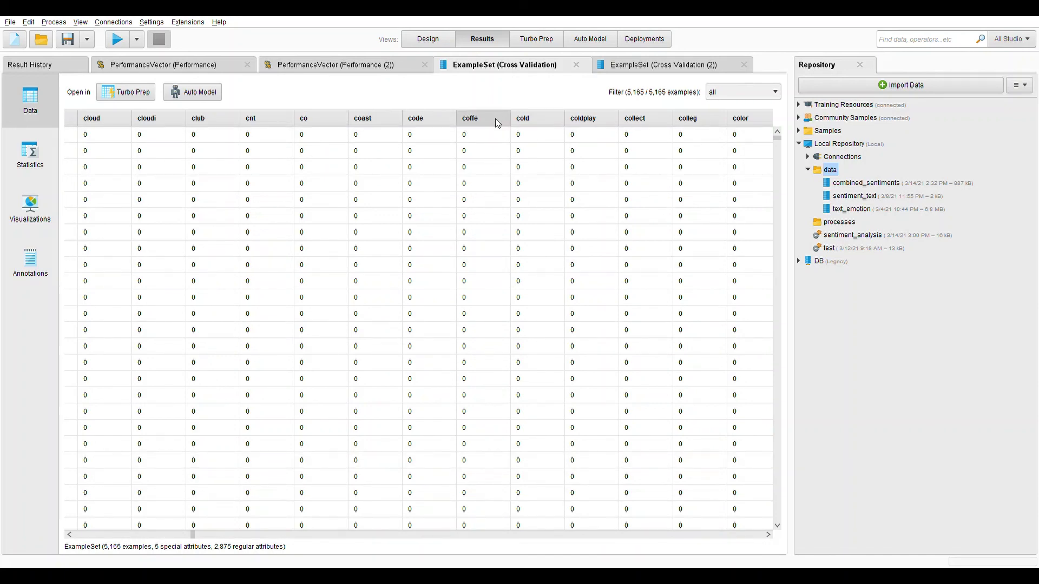
left_click_drag(777, 140, 771, 156)
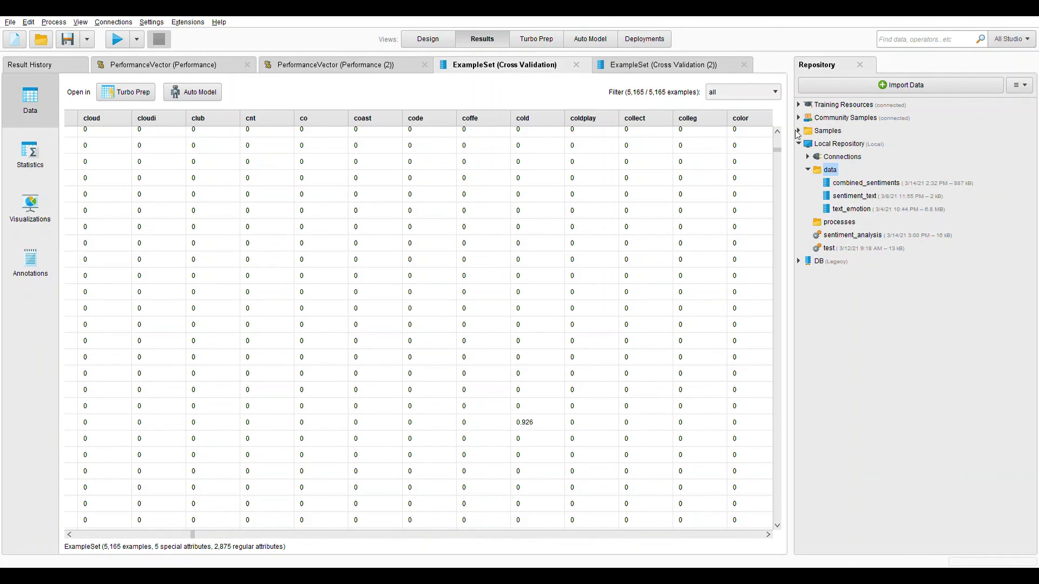
Review the Cross Validation (2) example set and the PerformanceVector (Performance) accuracy table, and return to the process design.
left_click(669, 66)
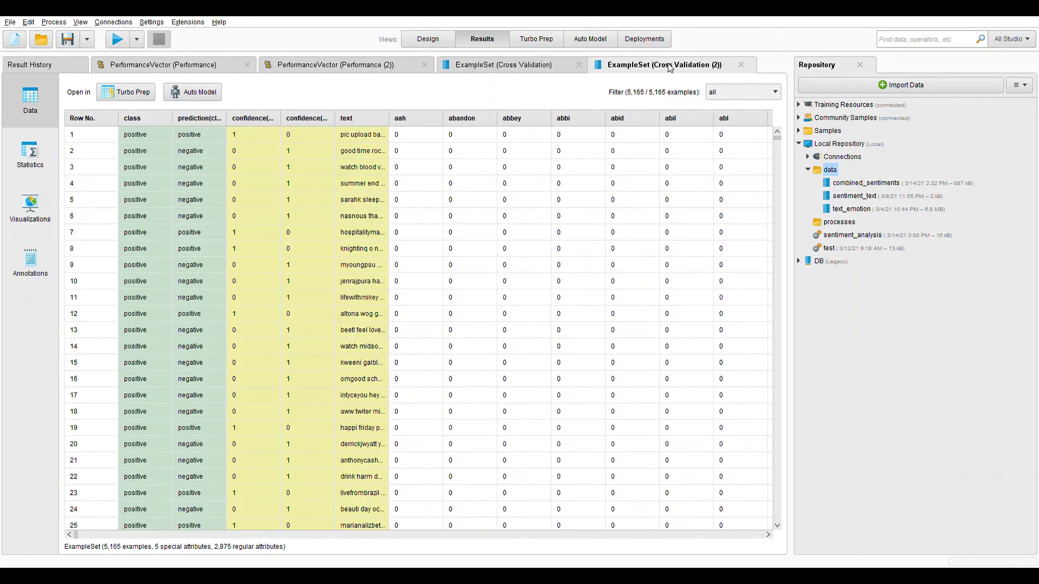
left_click(504, 66)
left_click(170, 69)
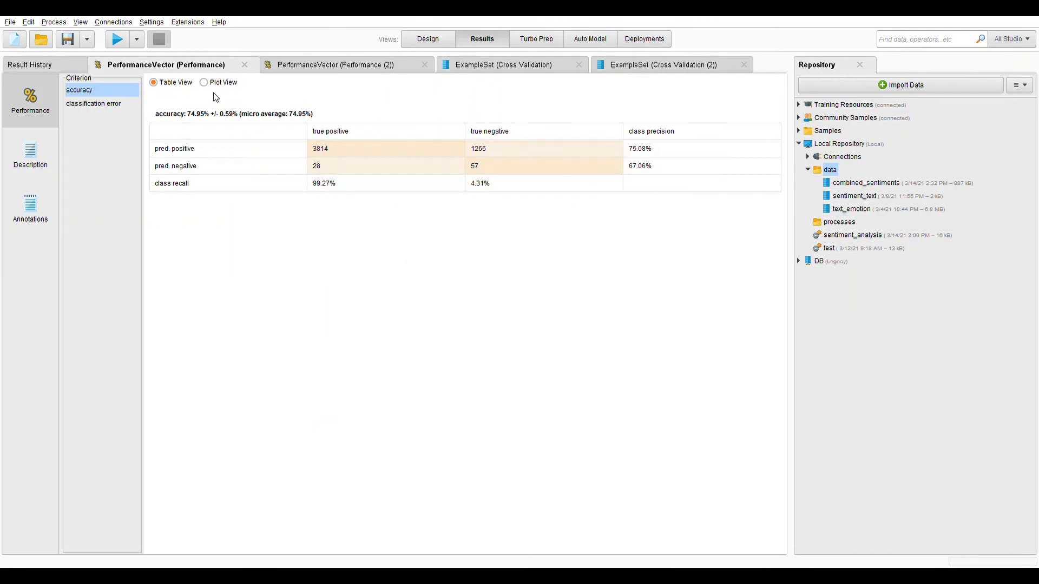
left_click(424, 43)
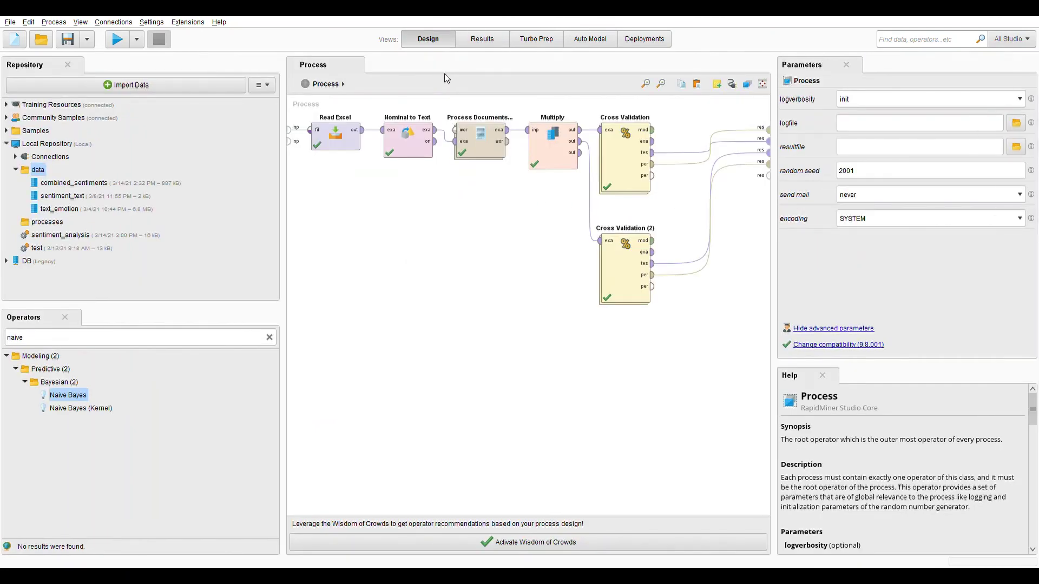